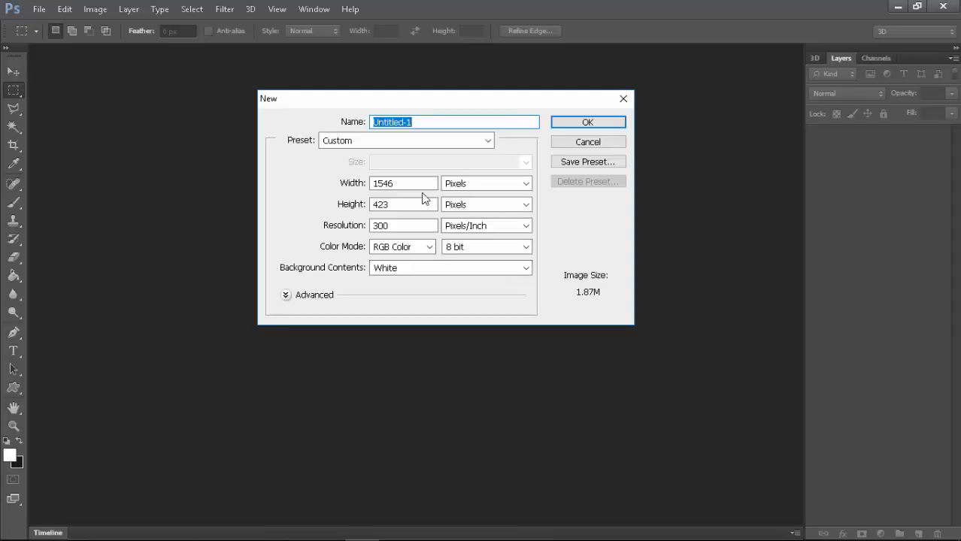
Enter width 8 and height 9 in the new-document settings, then dismiss them
click(416, 182)
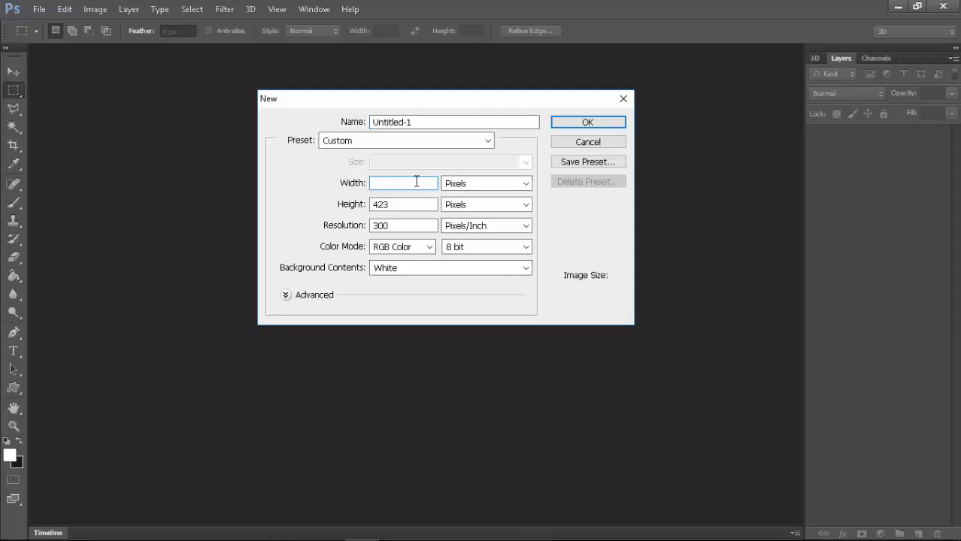
text(18)
key(Tab)
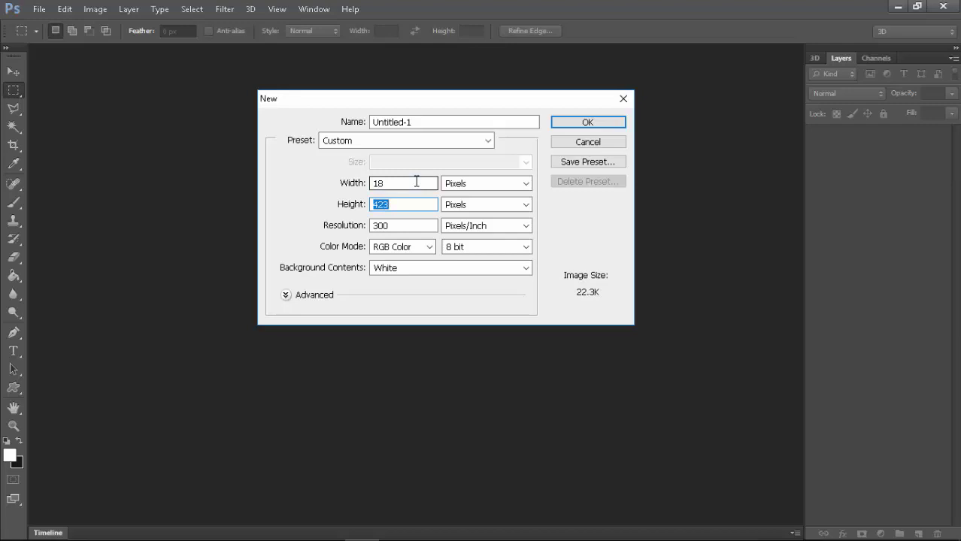
text(9)
key(Escape)
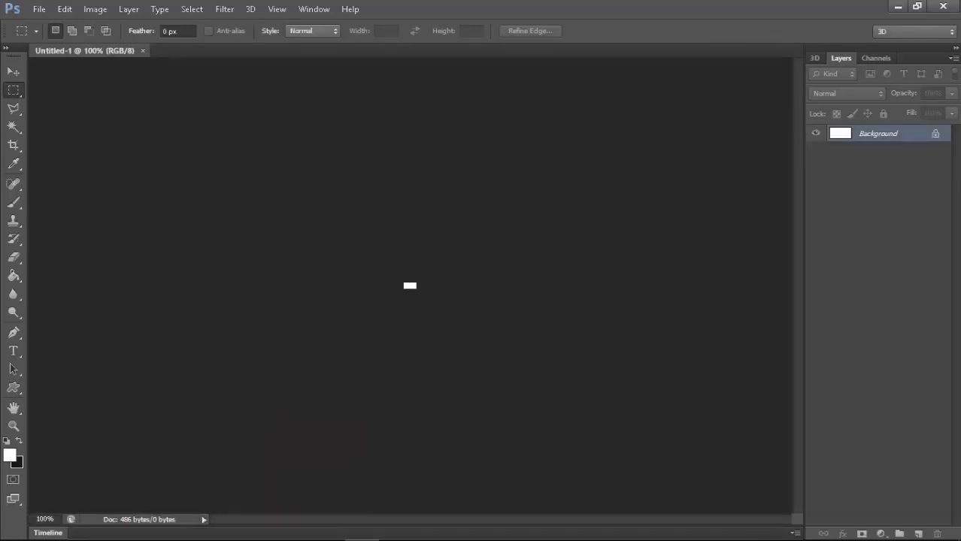
Create an 18 × 9 inch document and close the tiny Untitled-1
click(39, 9)
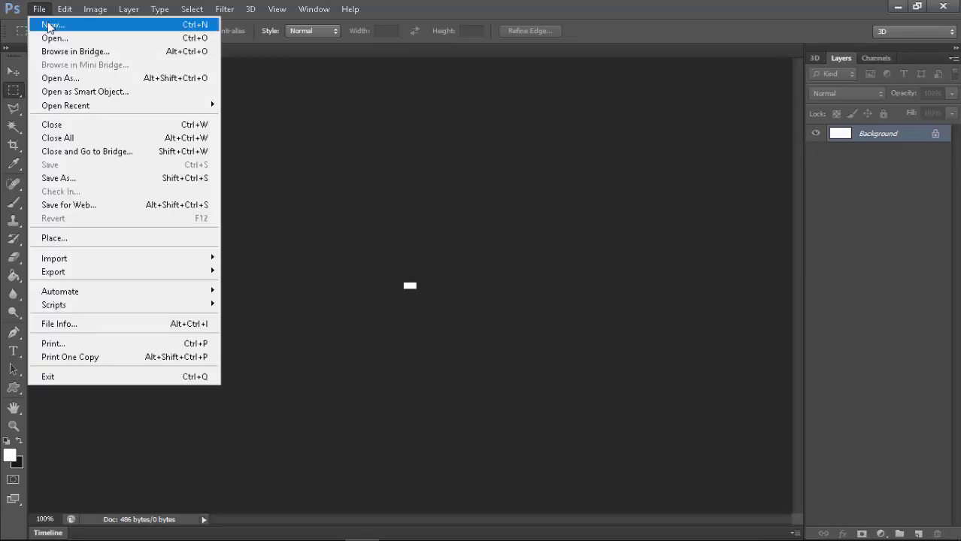
click(488, 183)
click(457, 209)
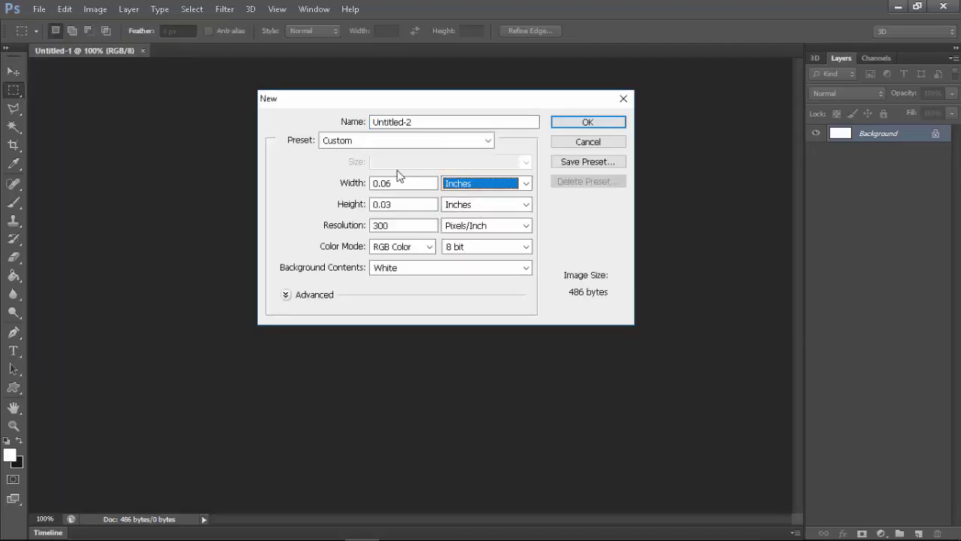
key(shift+Tab)
text(18)
key(Tab)
key(Tab)
text(9)
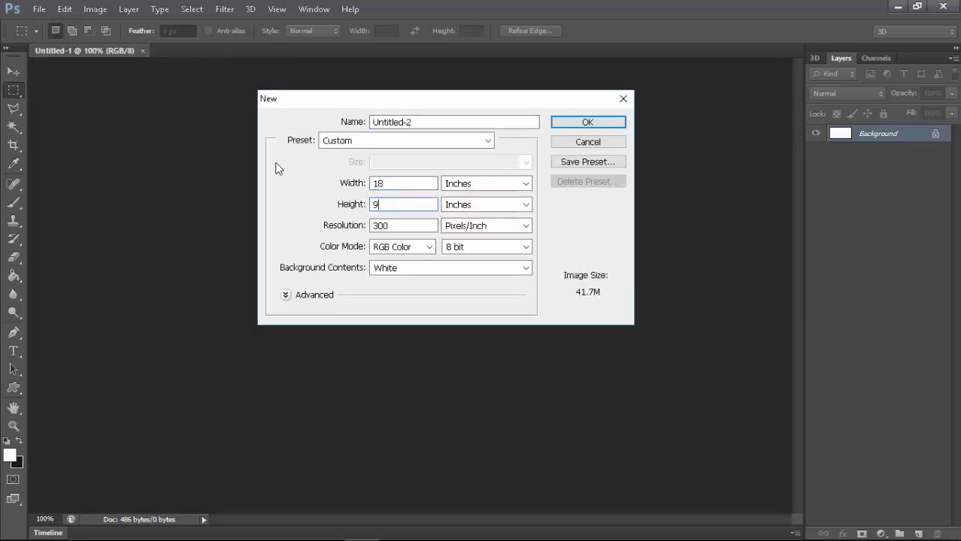
key(Return)
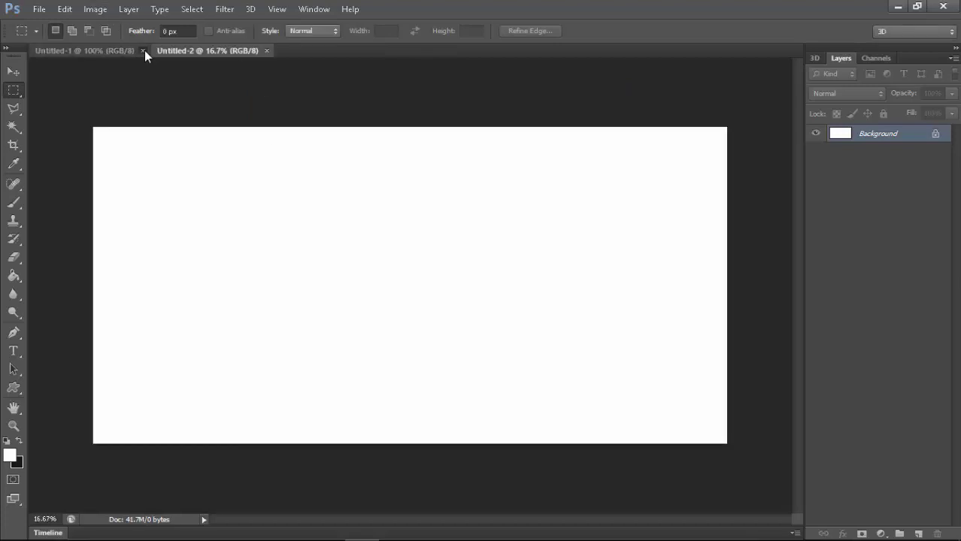
click(143, 51)
Try the Pen tool on the canvas and undo the stray shape
key(p)
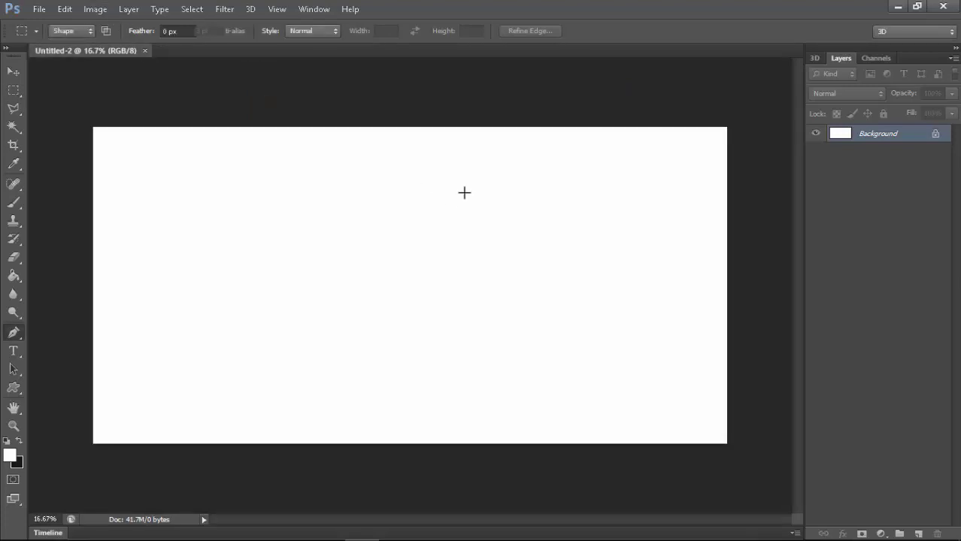
key(ctrl+plus)
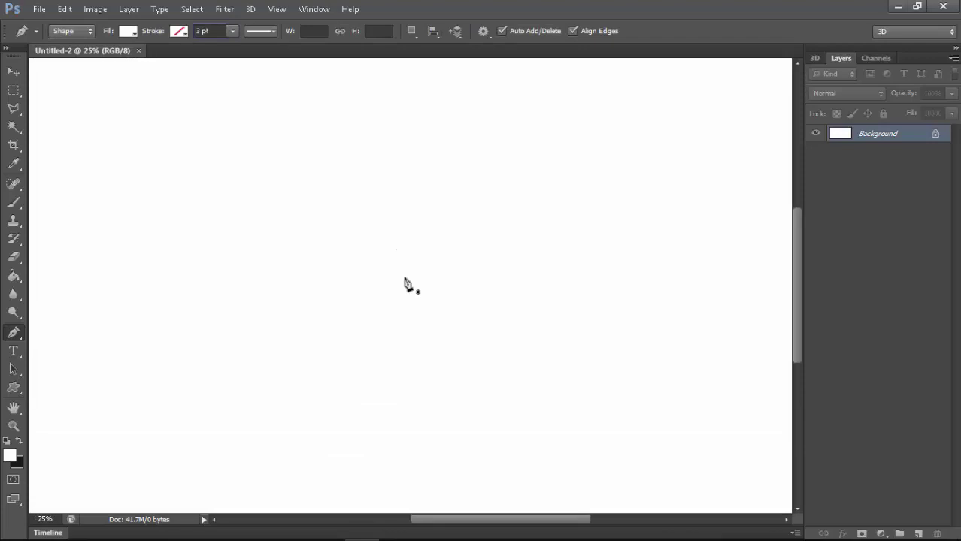
key(ctrl+minus)
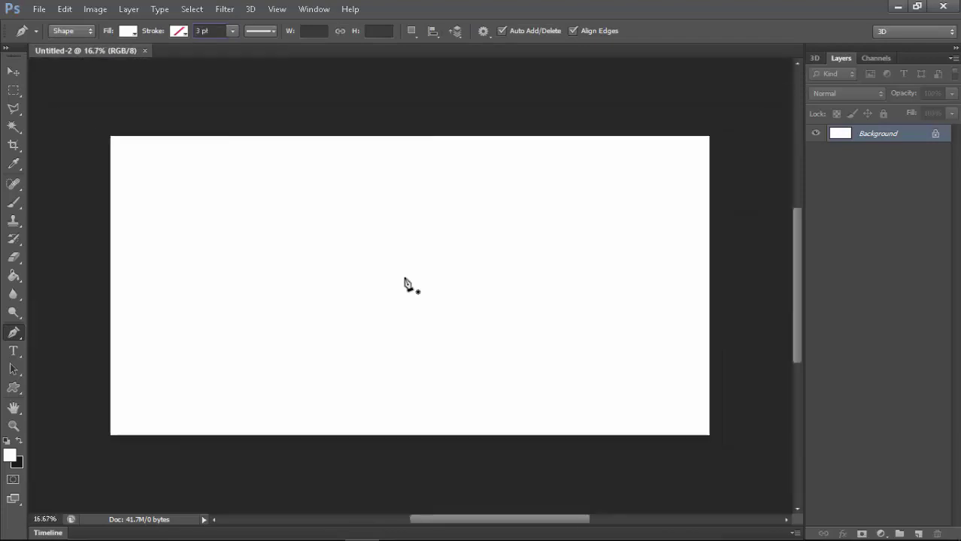
drag(534, 239, 547, 230)
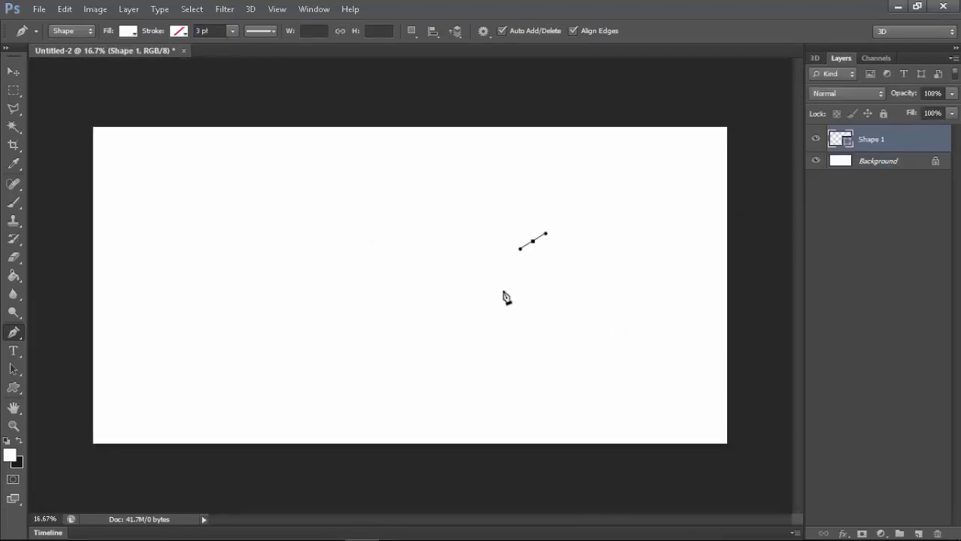
key(ctrl+z)
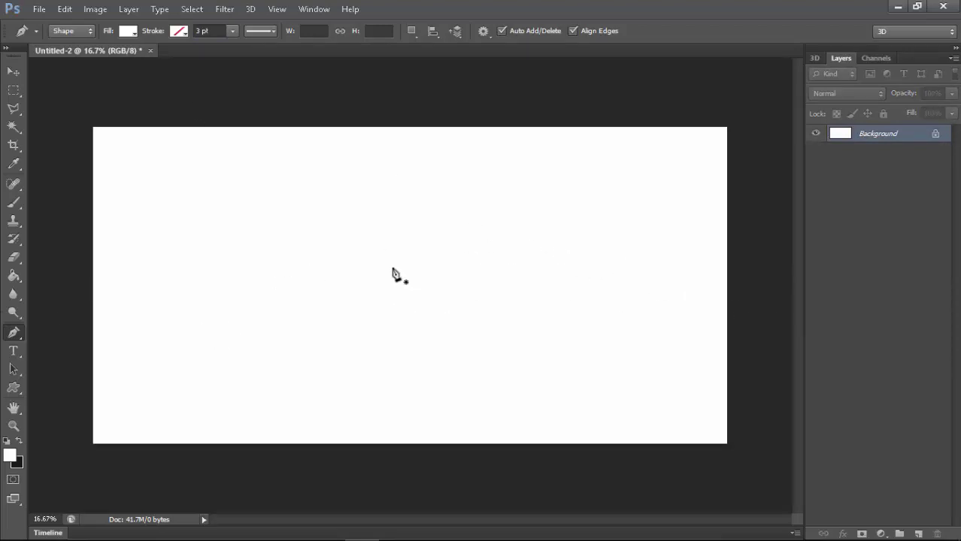
Draw a circle with the Ellipse tool and centre it on the canvas
right_click(13, 388)
click(61, 411)
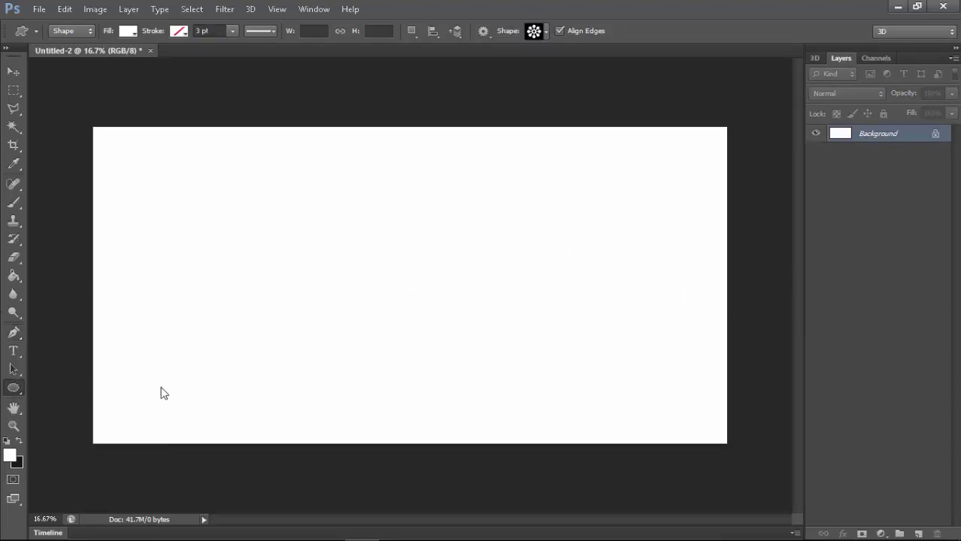
drag(397, 267, 545, 376)
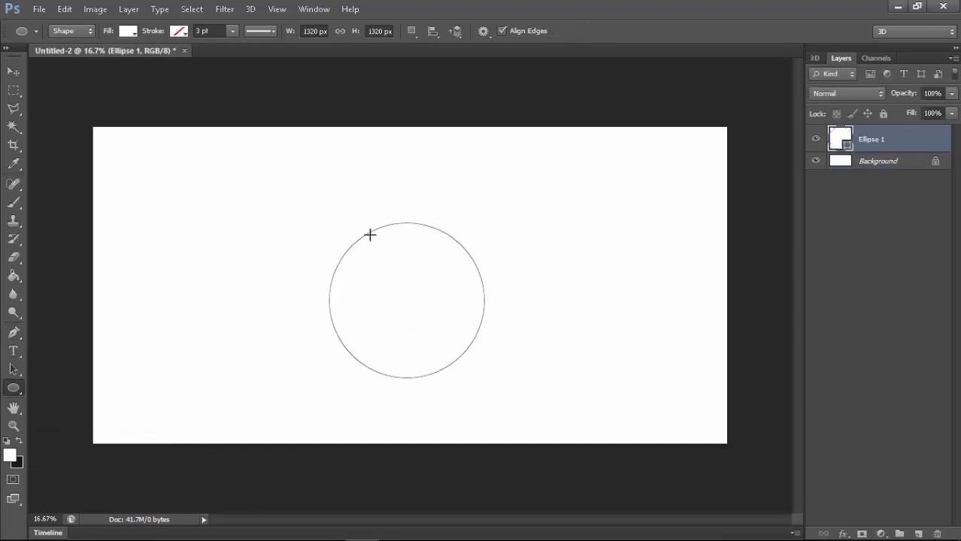
key(v)
key(ctrl+a)
click(351, 31)
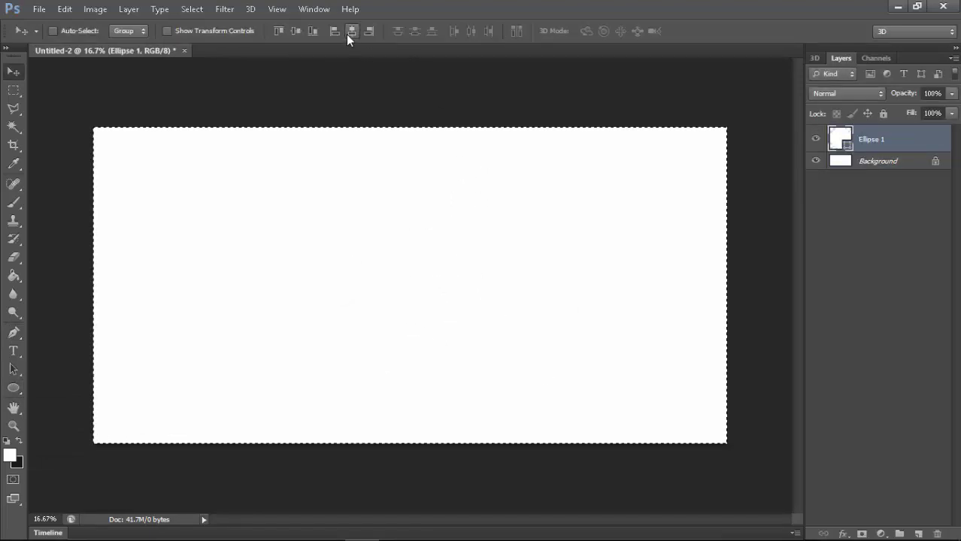
key(ctrl+d)
Fill the circle dark grey #454343 and realign it to the canvas
double_click(841, 139)
click(509, 418)
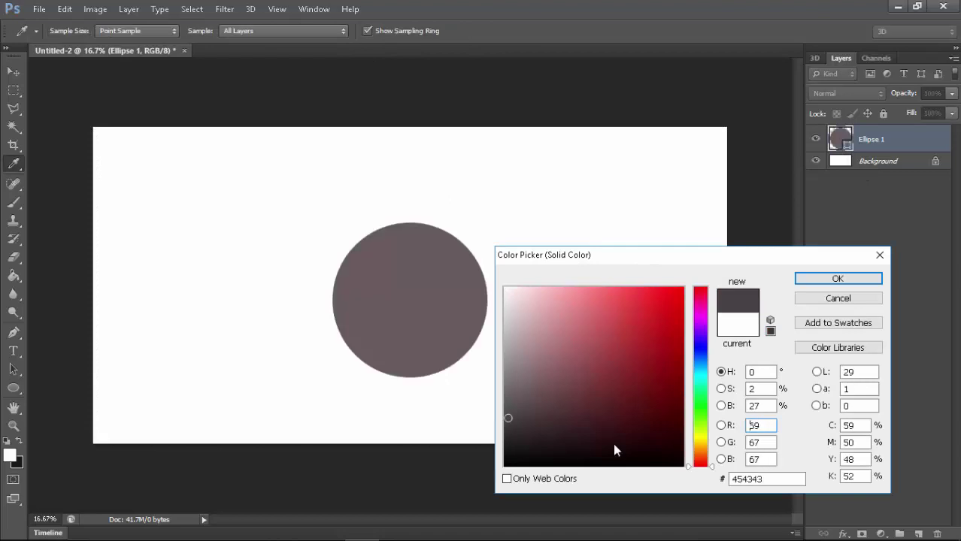
click(846, 280)
key(ctrl+a)
click(355, 28)
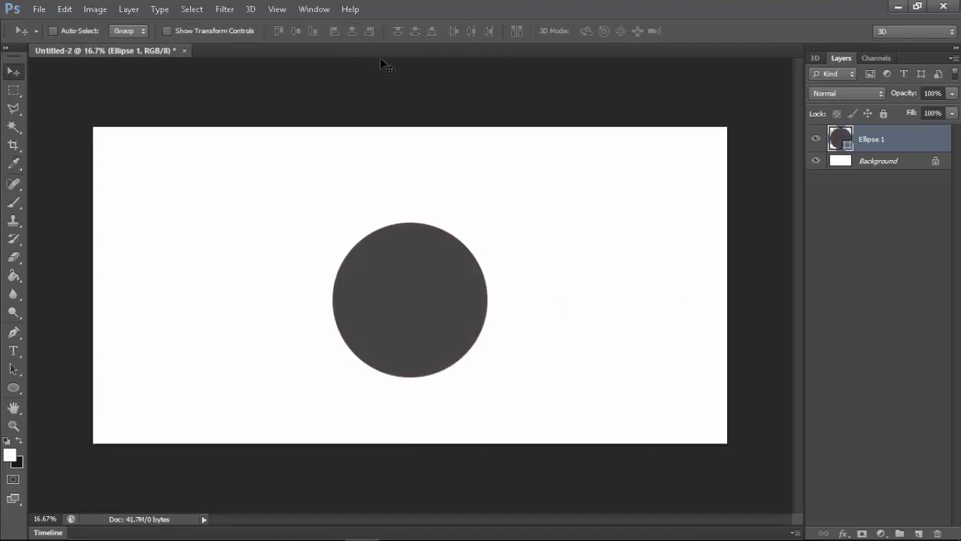
Draw a wide band shape across the circle with the Pen tool
key(p)
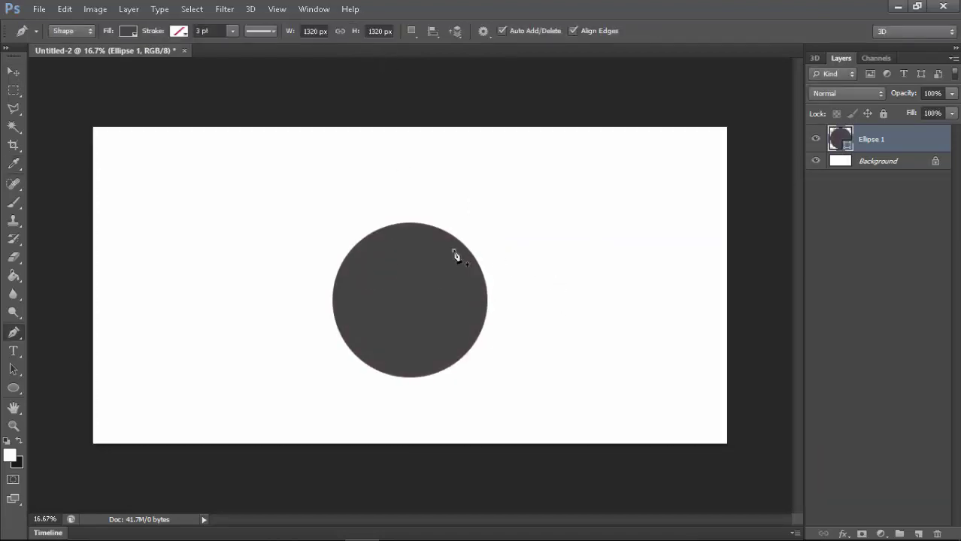
click(453, 251)
click(758, 251)
click(758, 354)
click(88, 354)
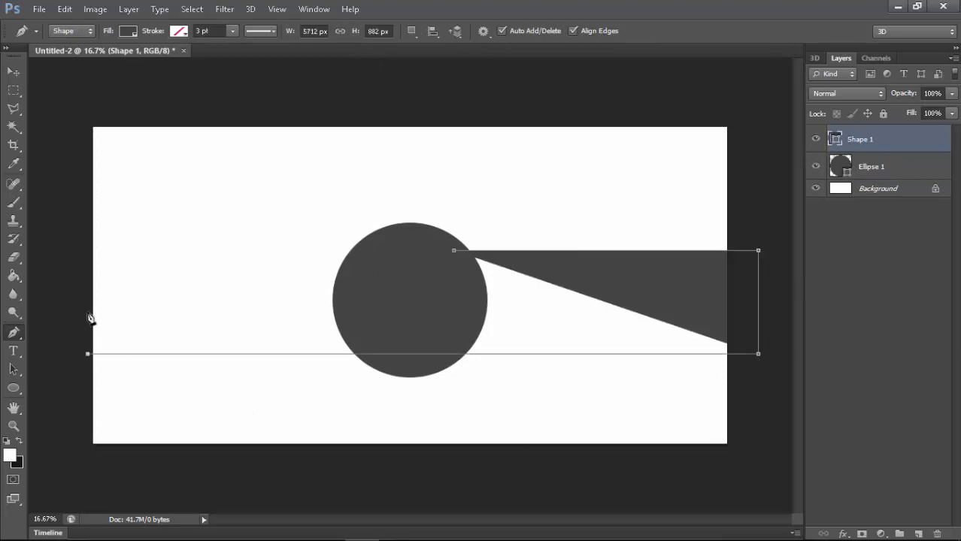
click(88, 258)
click(454, 251)
drag(88, 252, 88, 247)
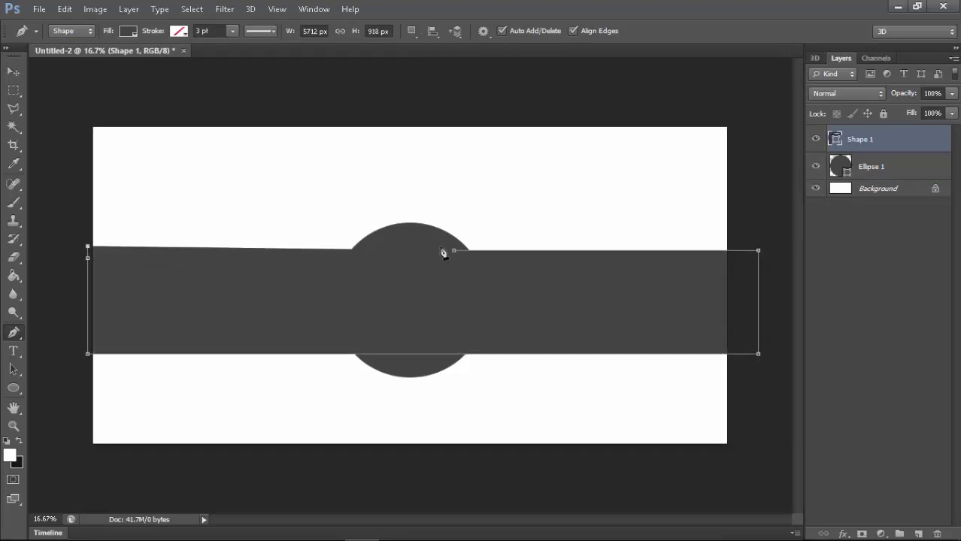
key(Return)
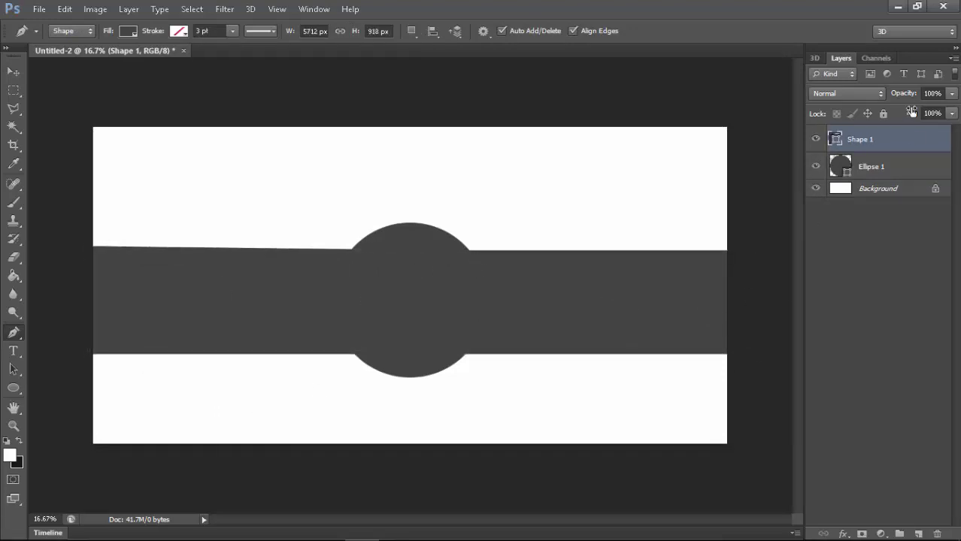
Move the band below the circle and paint the Background black
drag(865, 139, 876, 176)
click(878, 188)
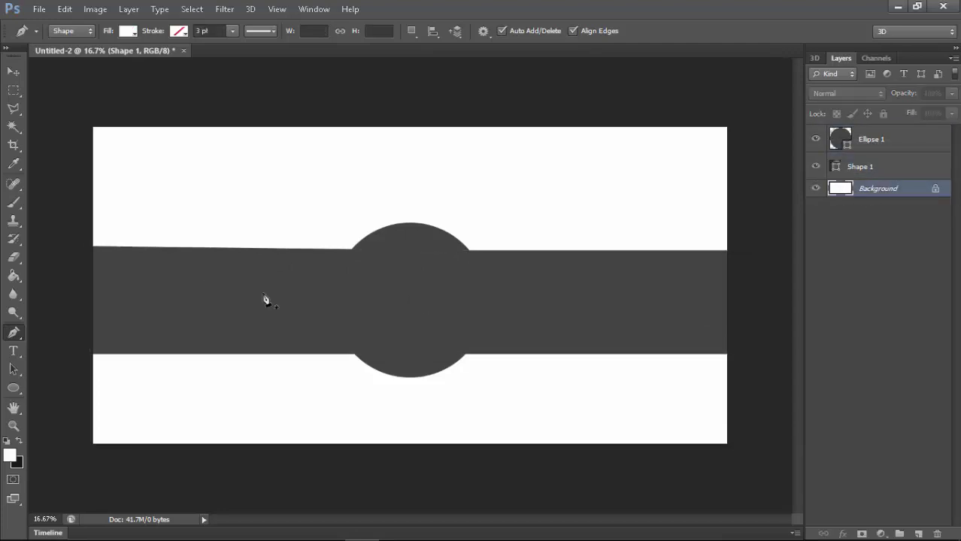
click(14, 276)
click(274, 194)
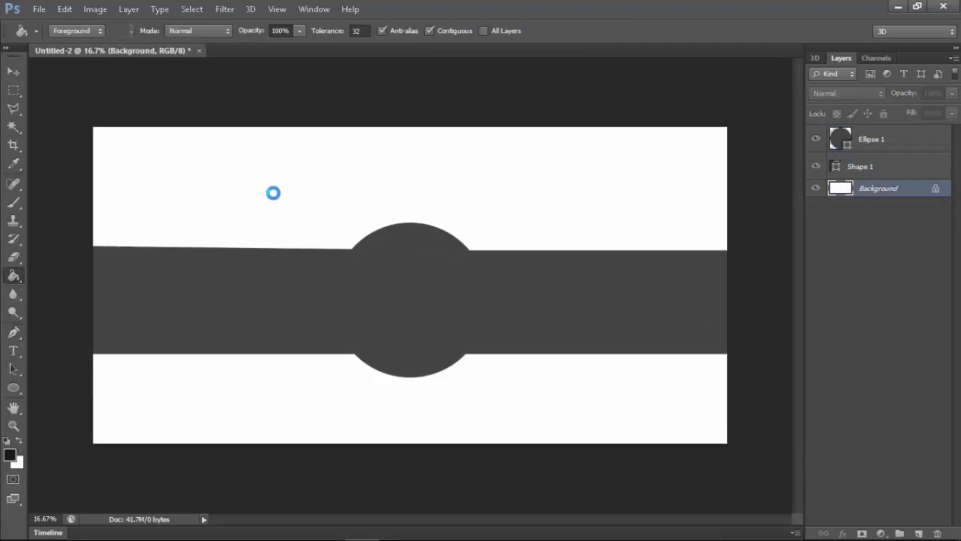
Draw a slanted parallelogram, Shape 2, on the band right of the circle
key(p)
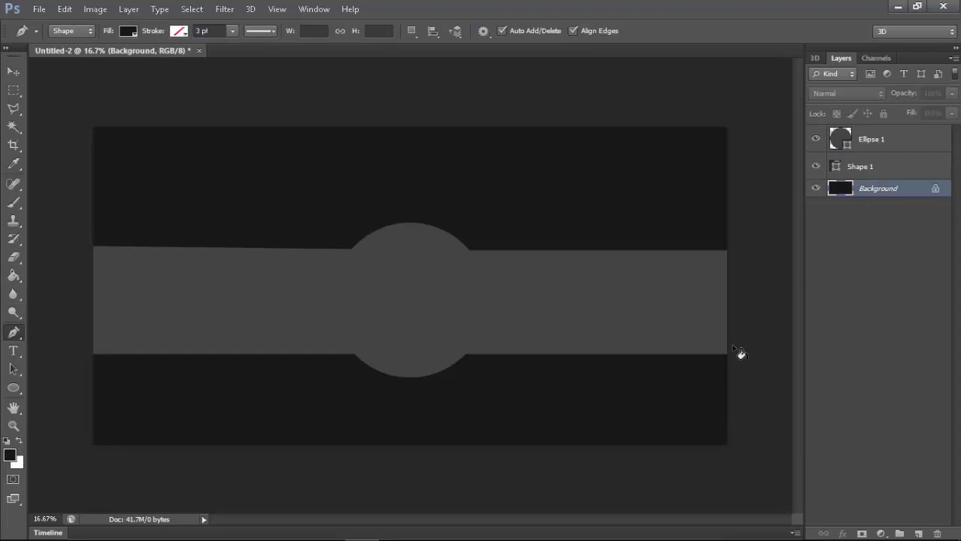
key(ctrl+plus)
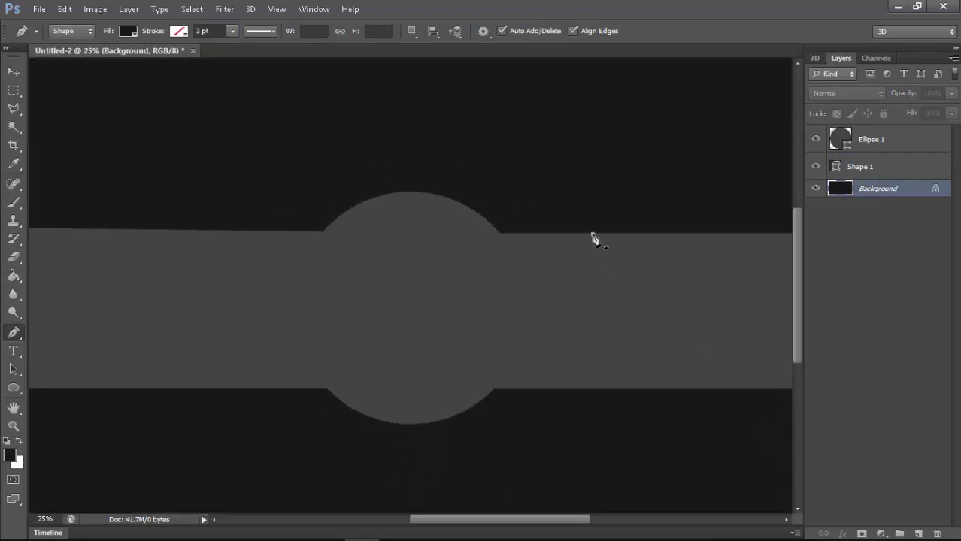
click(593, 234)
click(534, 390)
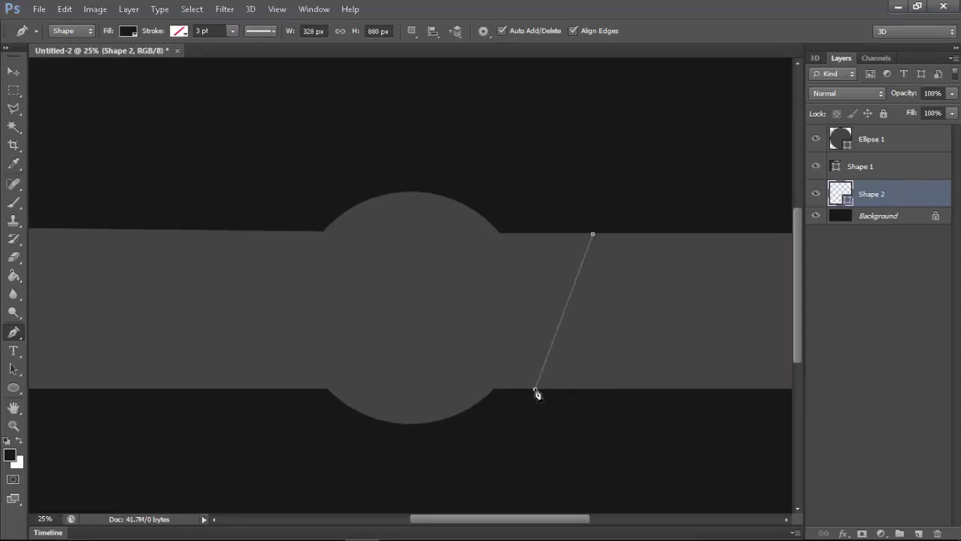
click(647, 390)
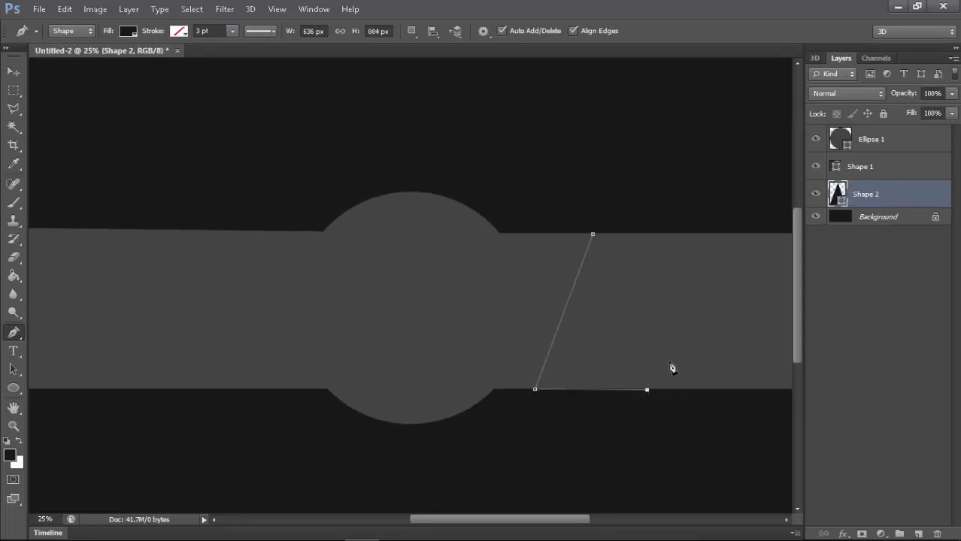
key(ctrl+z)
click(650, 389)
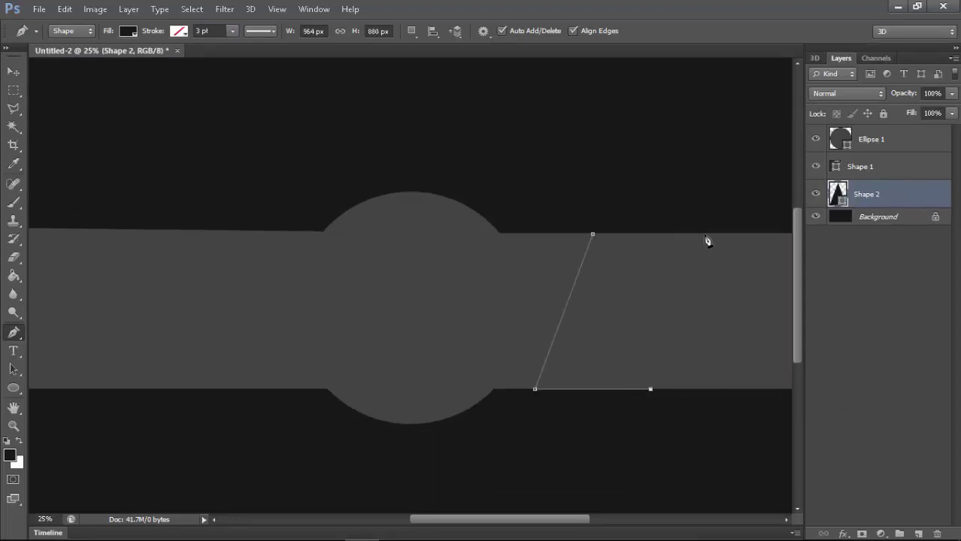
click(765, 274)
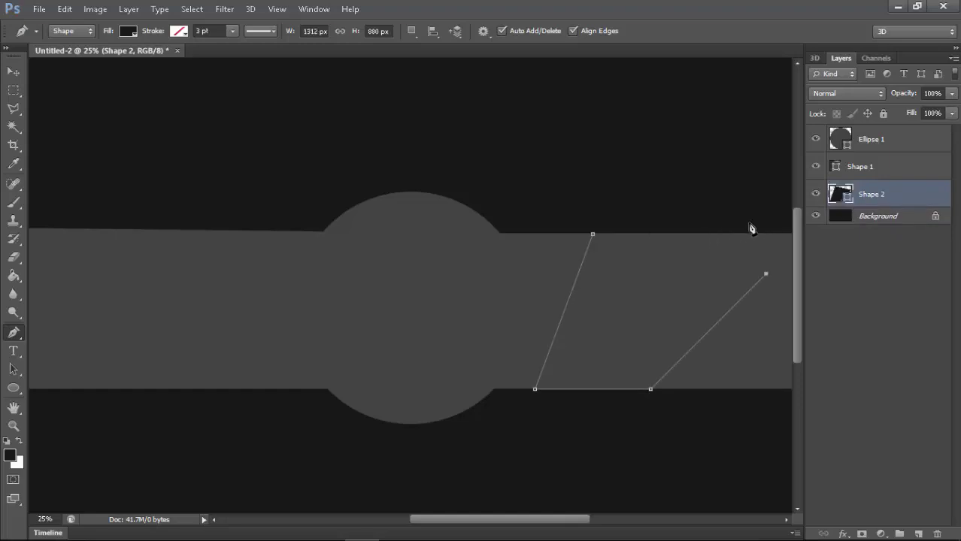
key(ctrl+z)
click(708, 235)
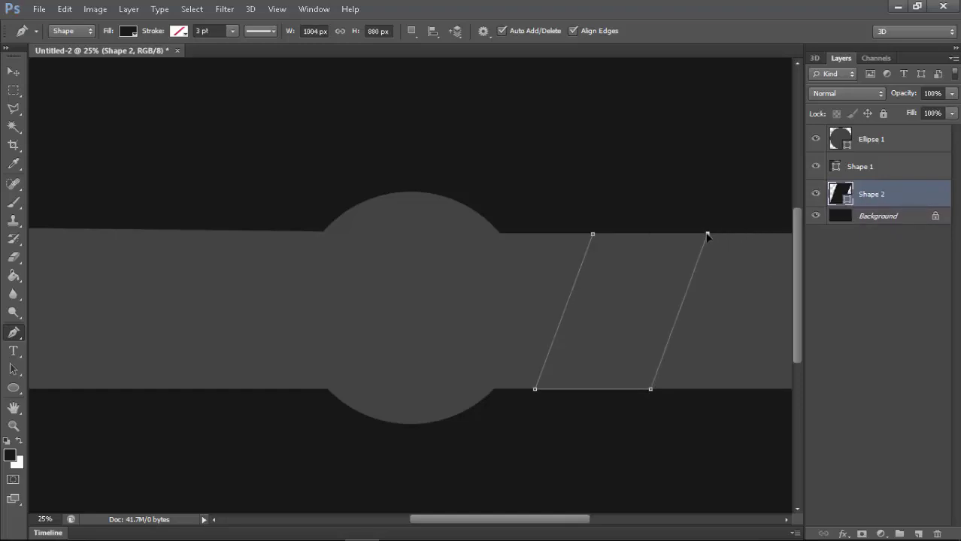
click(593, 236)
key(Return)
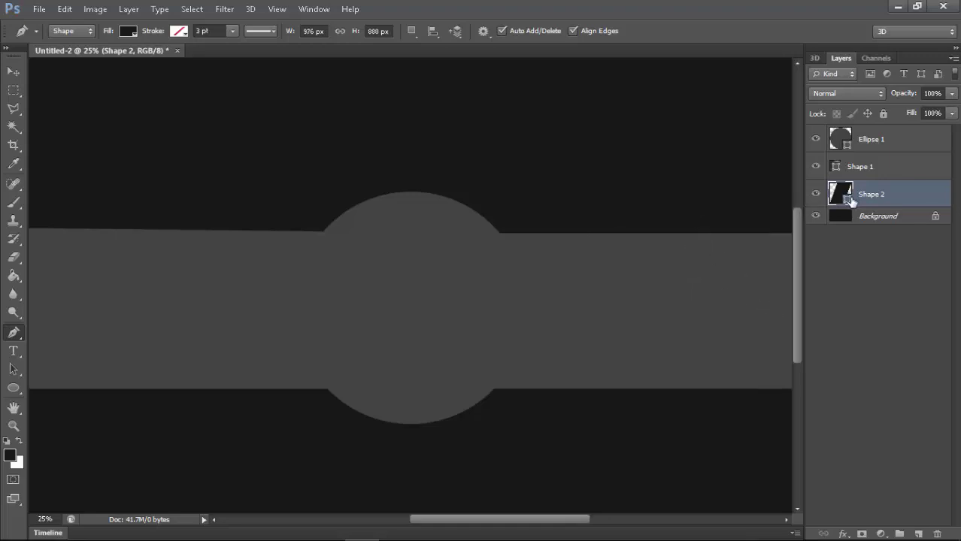
Set Shape 2's fill to near-black
double_click(850, 197)
click(579, 340)
drag(695, 260, 938, 265)
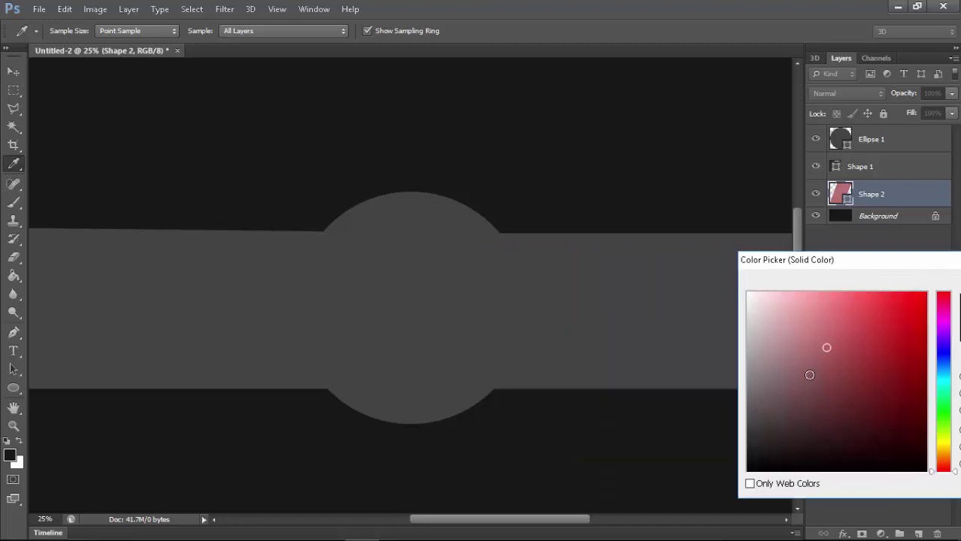
drag(810, 375, 749, 306)
click(804, 387)
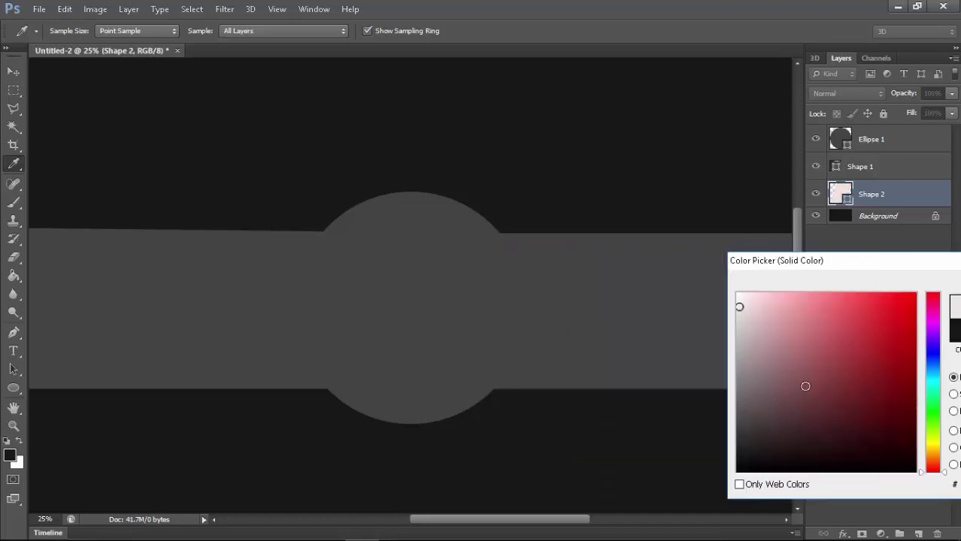
mouse_move(804, 387)
mouse_down()
mouse_move(807, 420)
mouse_move(762, 457)
mouse_up()
key(Return)
Move Shape 2 to the top of the layer stack and nudge its top-left corner
drag(902, 193, 901, 134)
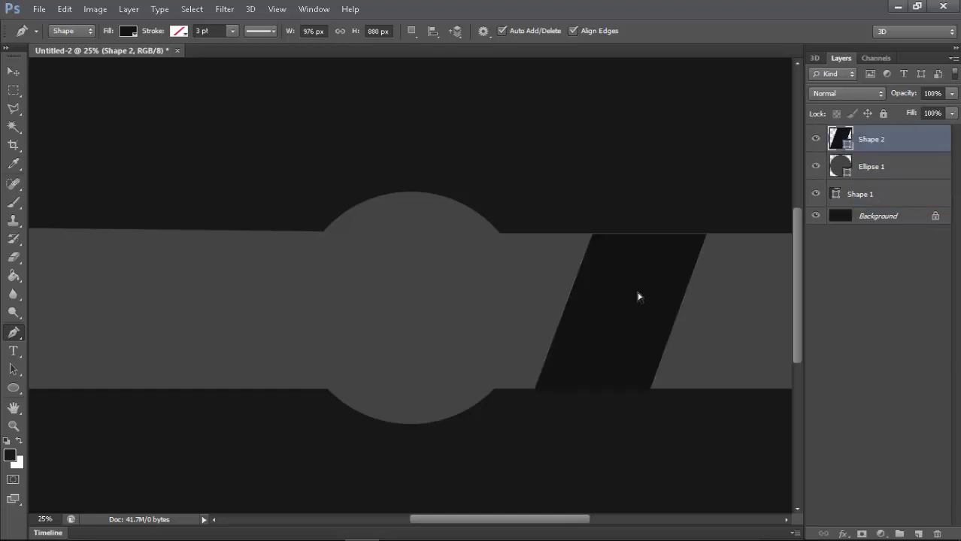
drag(593, 236, 594, 235)
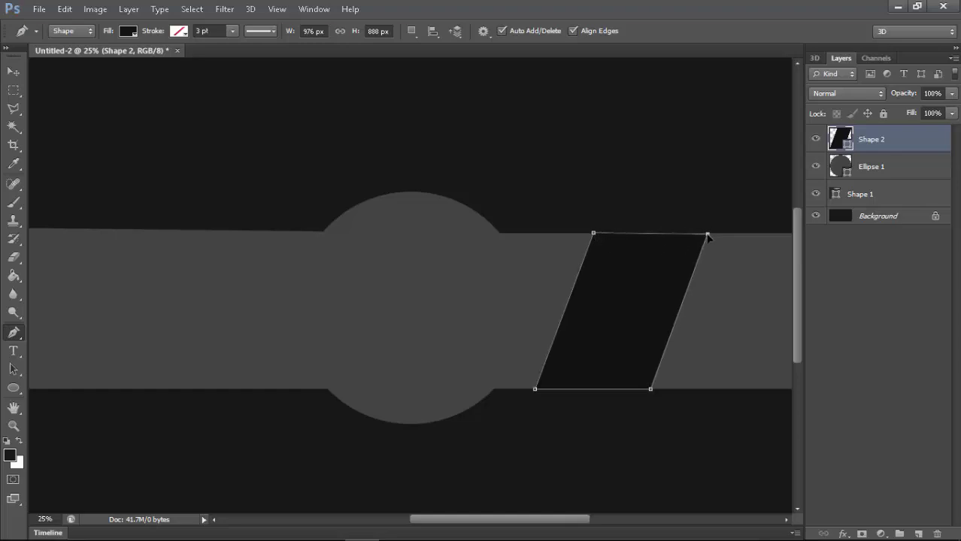
key(Return)
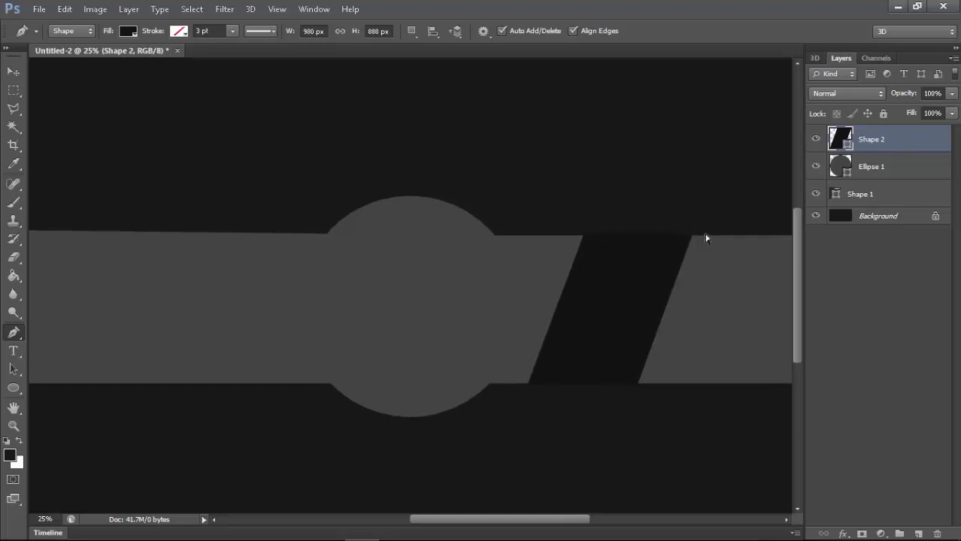
key(ctrl+minus)
key(ctrl+minus)
key(ctrl+j)
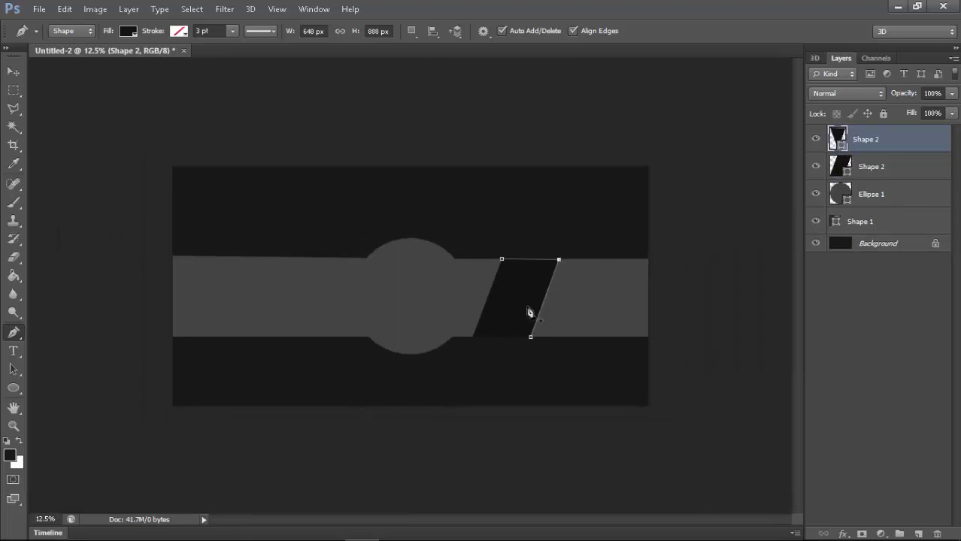
key(ctrl+z)
Duplicate Shape 2 and shift the copy to the right
right_click(903, 139)
click(676, 143)
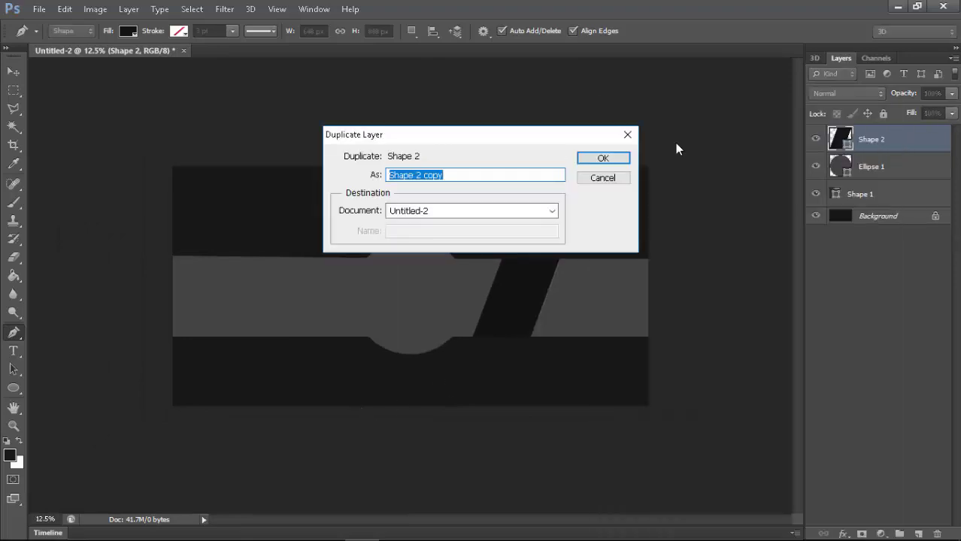
key(Return)
key(v)
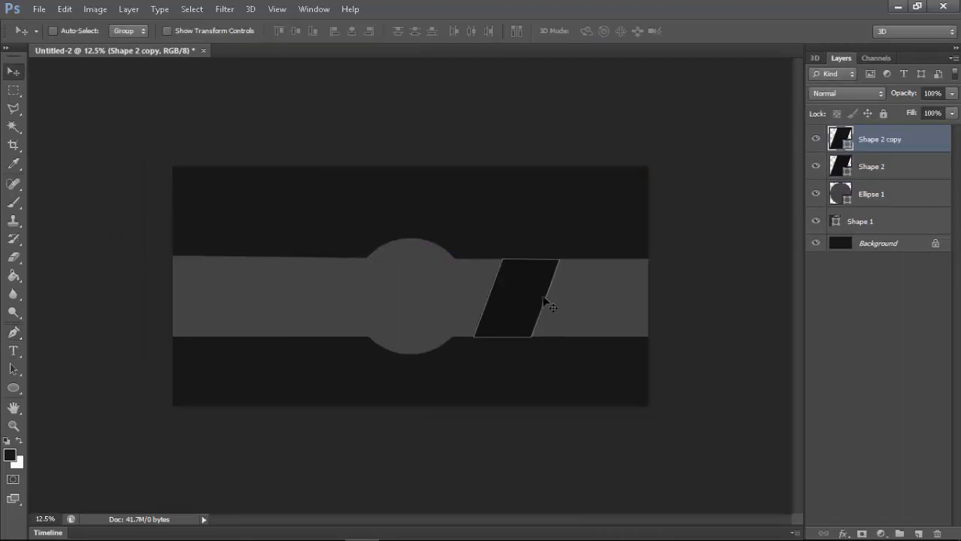
drag(547, 303, 579, 304)
Widen the copied parallelogram by nudging its top-right corner
key(p)
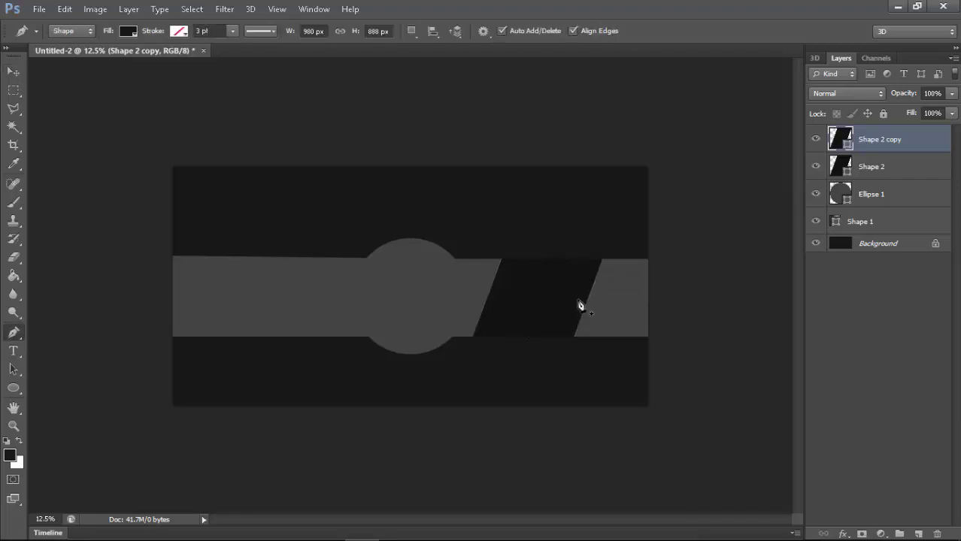
key(ctrl+plus)
key(ctrl+plus)
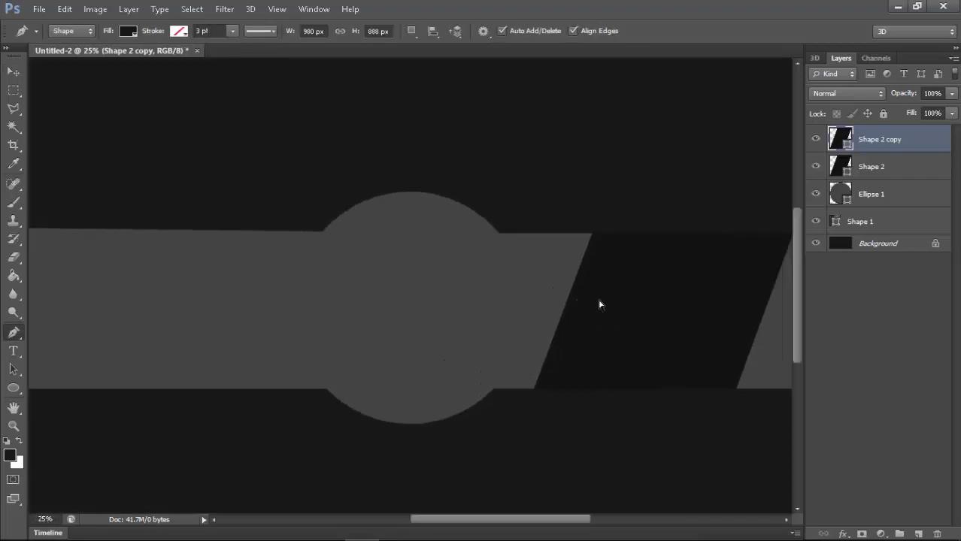
key(ctrl+plus)
key(ctrl+plus)
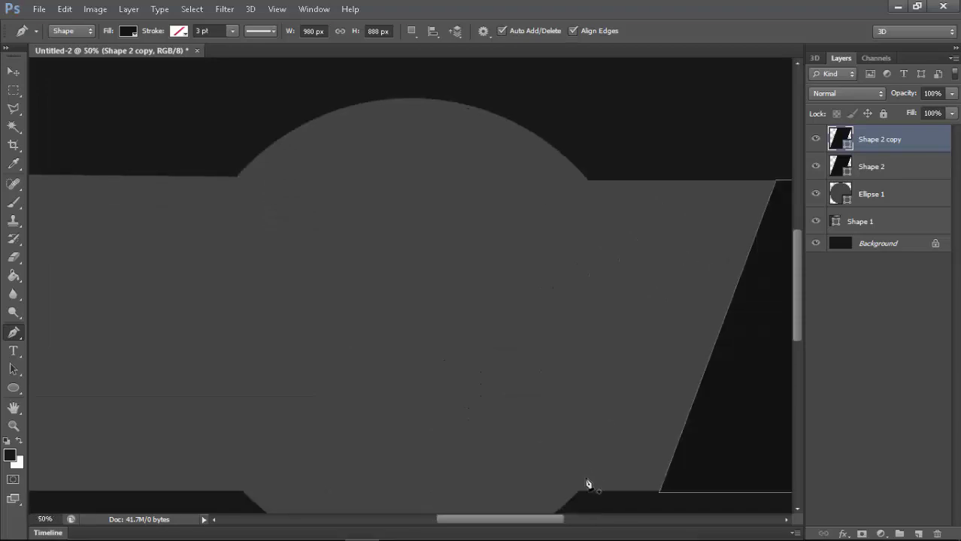
drag(518, 524, 585, 524)
key(ctrl+plus)
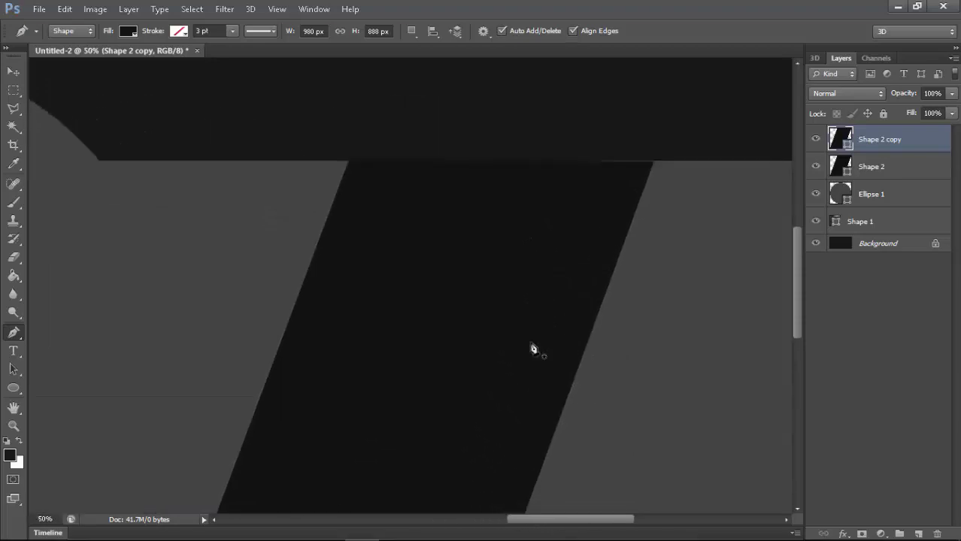
drag(654, 172, 655, 173)
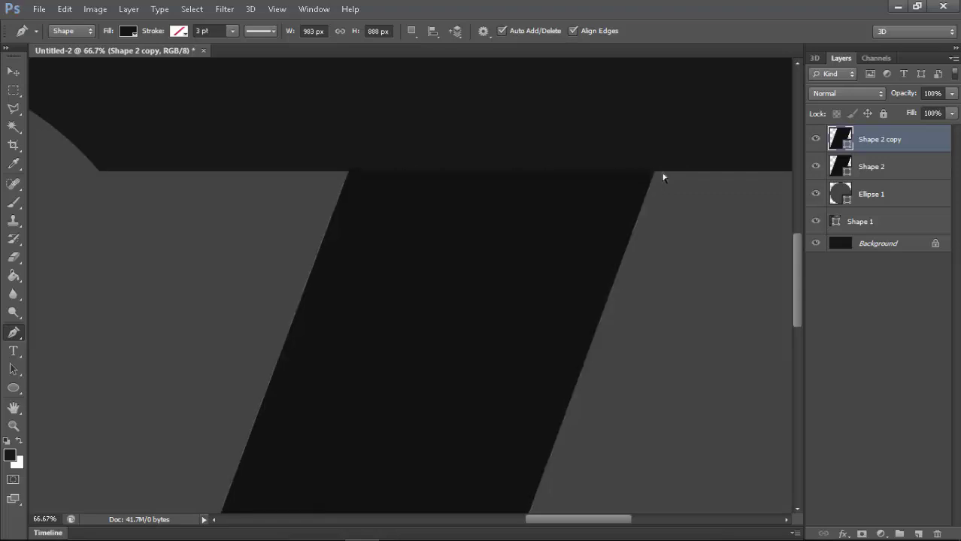
key(ctrl+minus)
key(ctrl+minus)
key(ctrl+minus)
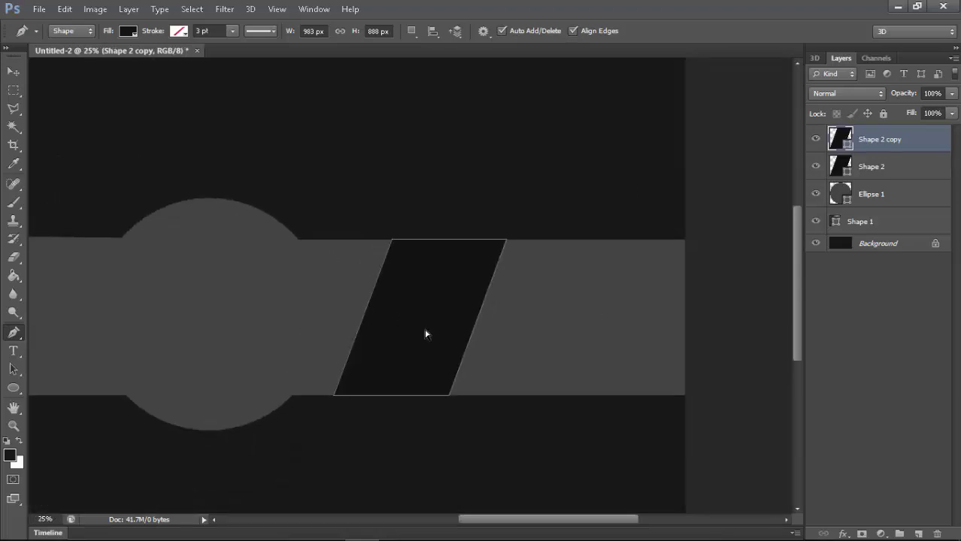
Duplicate as Shape 2 copy 2, delete the original, and move copy 2 about 114 px right
key(ctrl+j)
click(900, 193)
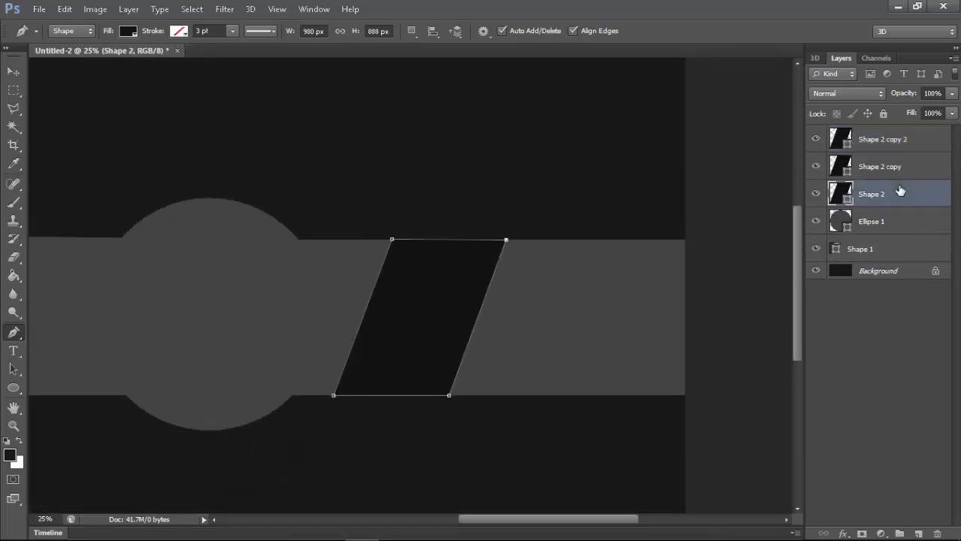
key(Delete)
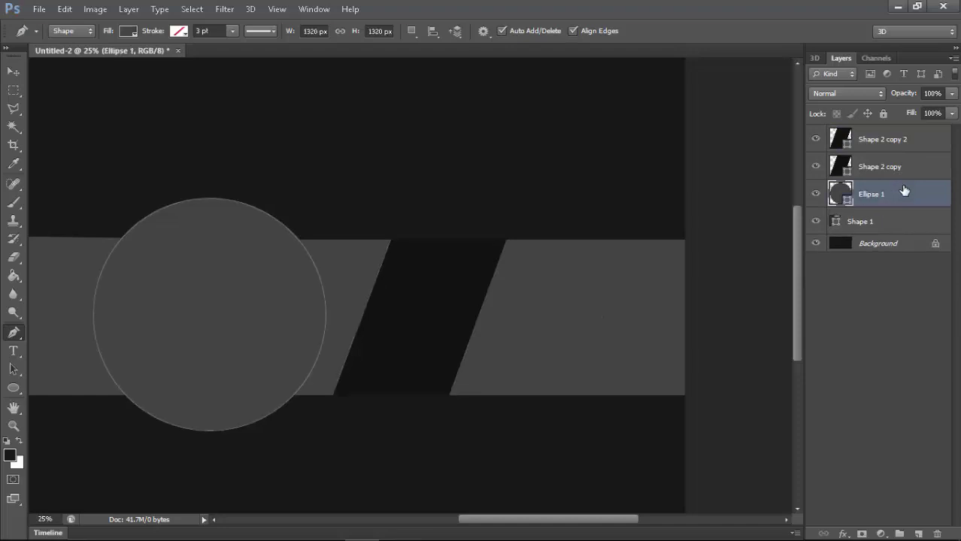
click(895, 145)
key(v)
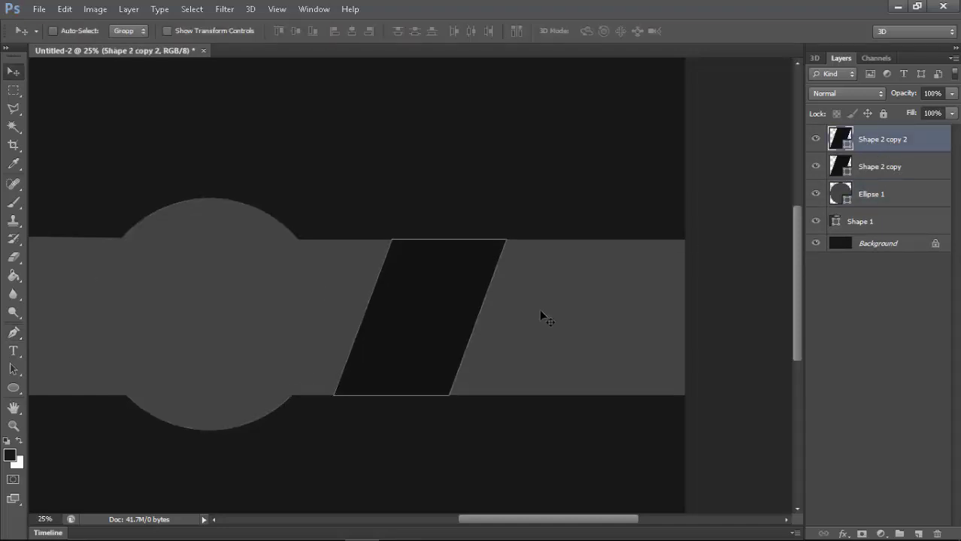
drag(433, 331, 518, 334)
Duplicate both Shape 2 copy layers and move them left of the circle
key(p)
key(ctrl+minus)
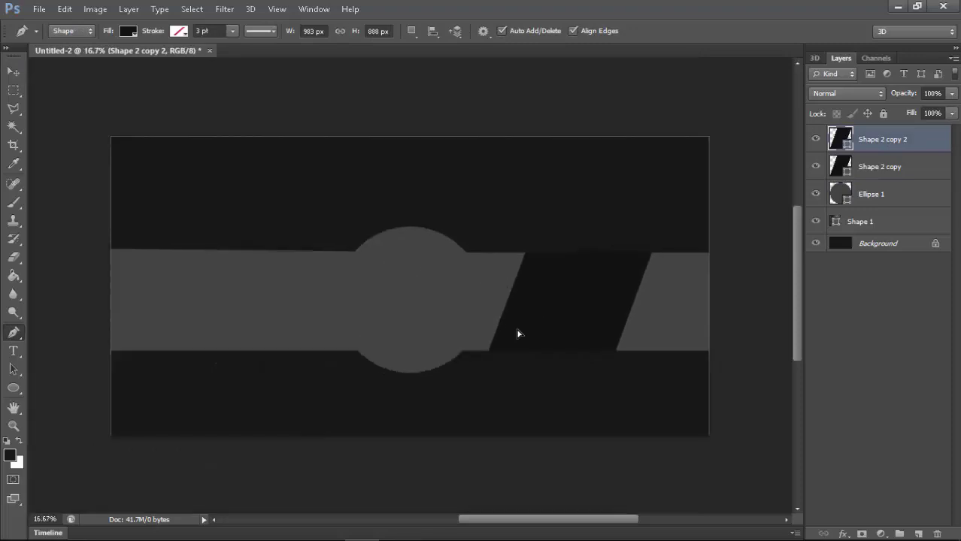
key(ctrl+minus)
key(v)
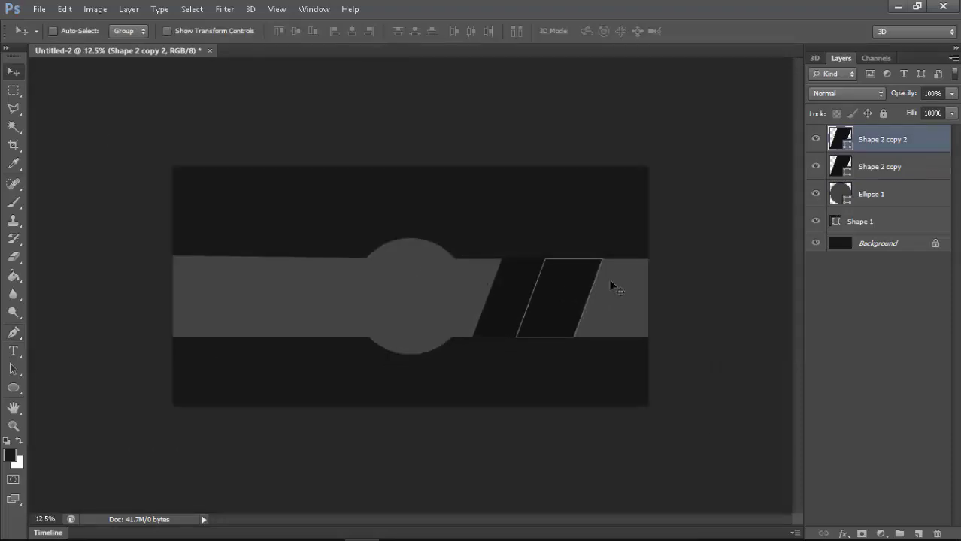
shift+click(878, 167)
key(ctrl+j)
drag(548, 307, 328, 302)
Flip the duplicated panels horizontally
key(ctrl+t)
right_click(343, 296)
click(407, 504)
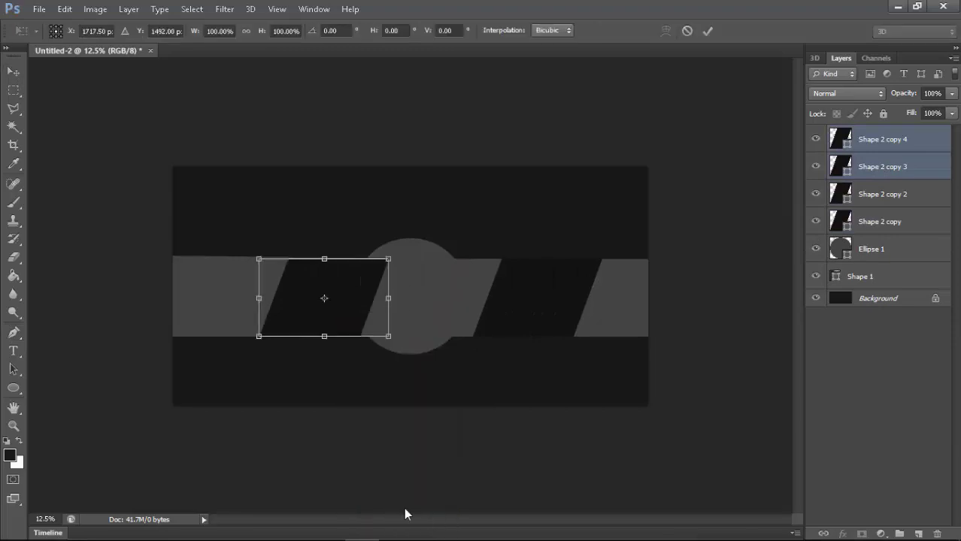
key(Return)
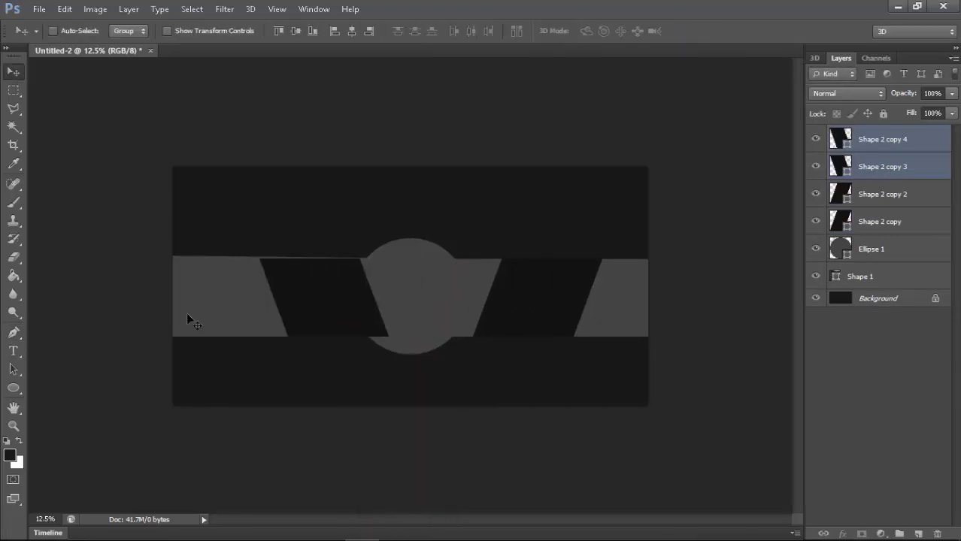
Slide the mirrored panels slightly further left
key(ctrl+plus)
mouse_move(291, 314)
mouse_down()
mouse_move(257, 305)
mouse_move(254, 314)
mouse_move(277, 307)
mouse_up()
key(ctrl+t)
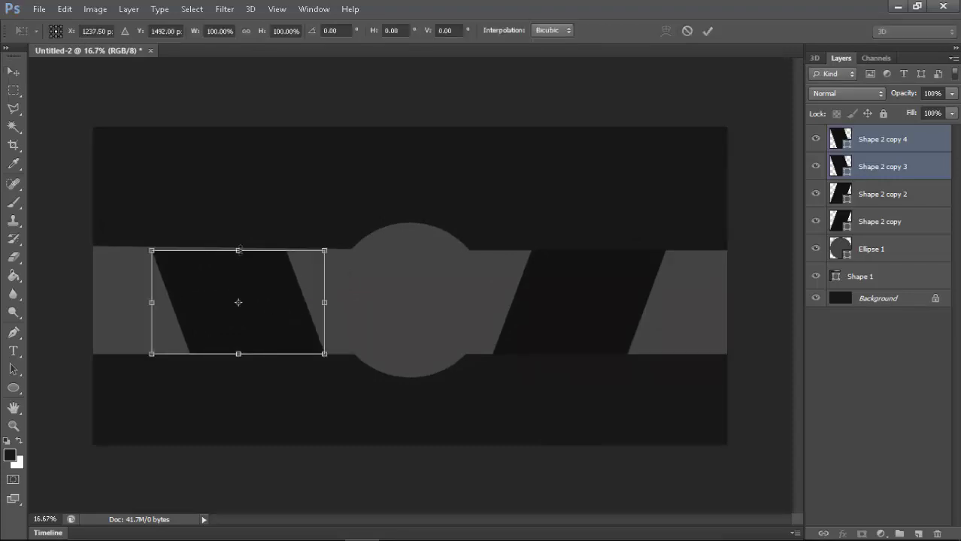
key(Return)
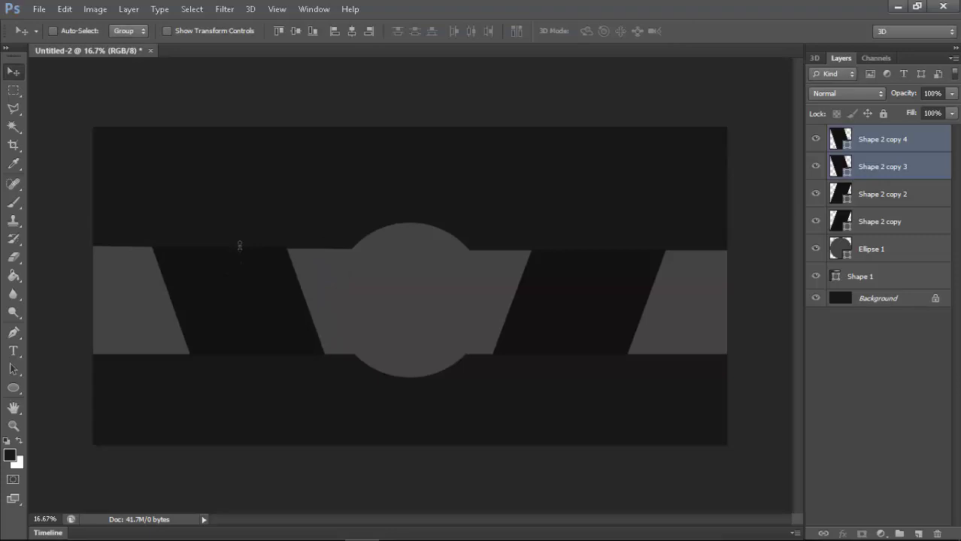
key(ctrl+plus)
key(ctrl+minus)
key(ctrl+minus)
Remove the extra panel copies and the grey band layer Shape 1
key(ctrl+plus)
key(ctrl+plus)
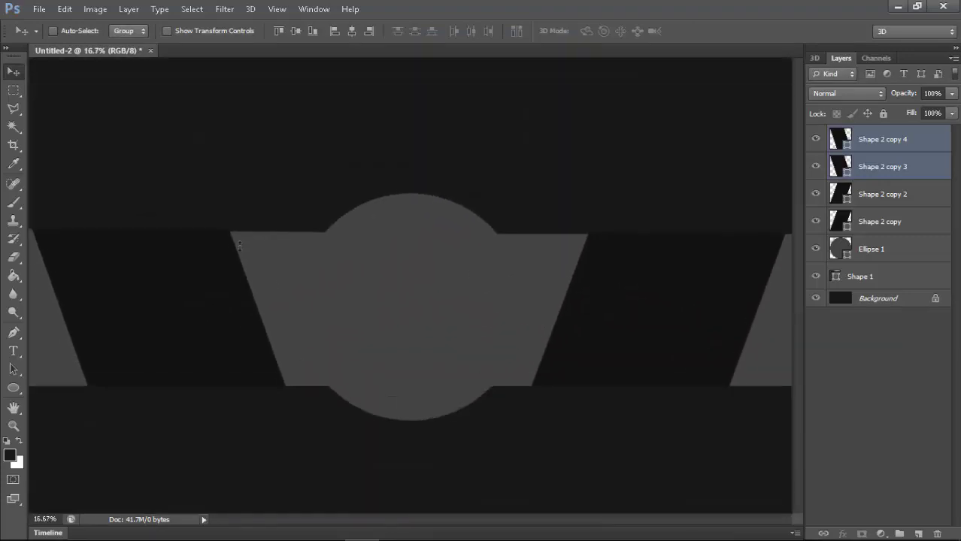
key(ctrl+plus)
key(Delete)
key(Delete)
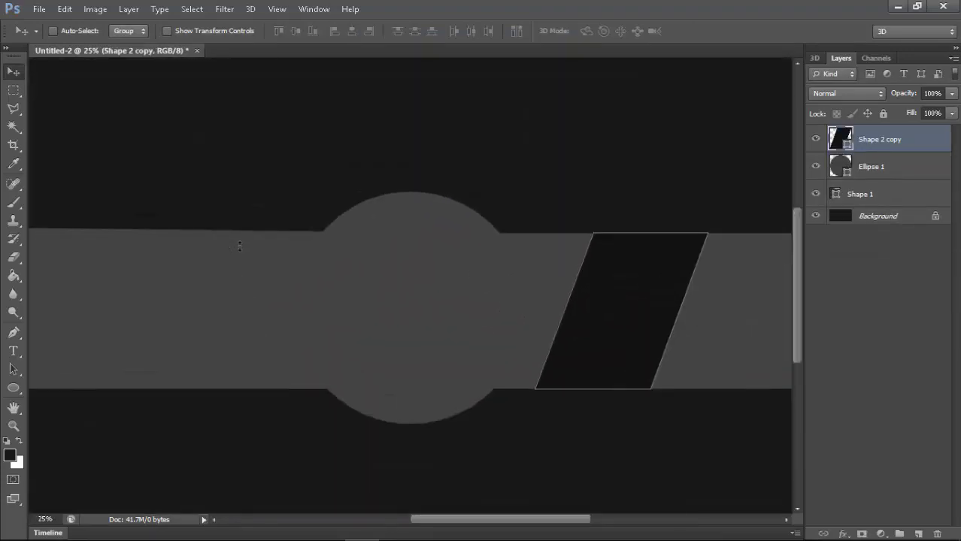
key(ctrl+plus)
key(ctrl+minus)
key(ctrl+minus)
key(ctrl+minus)
key(ctrl+minus)
key(Delete)
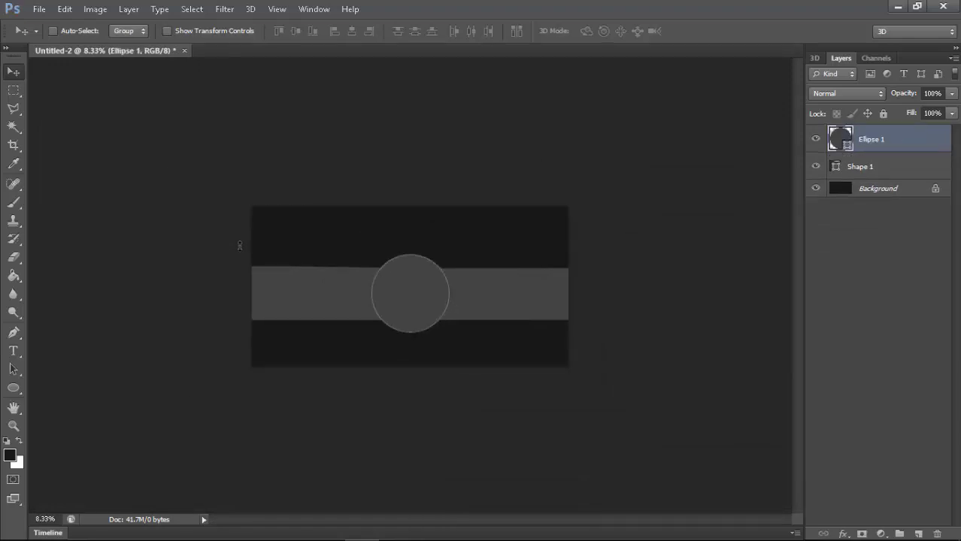
click(857, 166)
key(Delete)
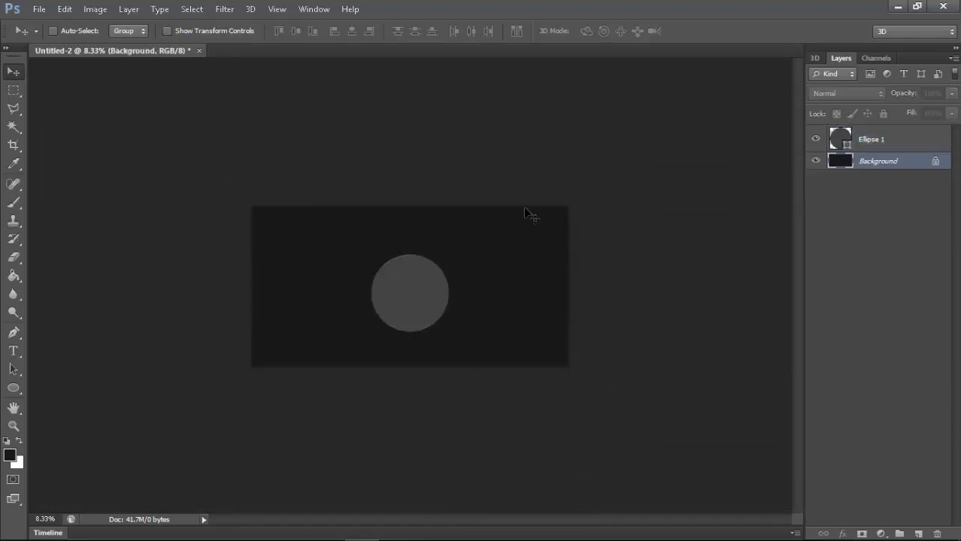
click(15, 388)
Draw a wide rectangle, Rectangle 1, across the middle of the canvas
right_click(14, 388)
click(66, 386)
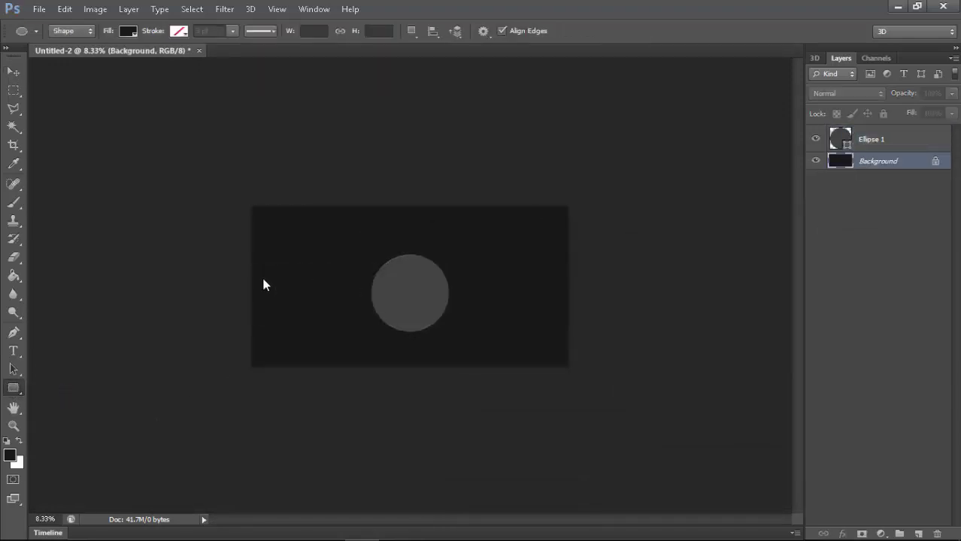
mouse_move(210, 254)
mouse_down()
mouse_move(646, 320)
mouse_move(622, 328)
mouse_up()
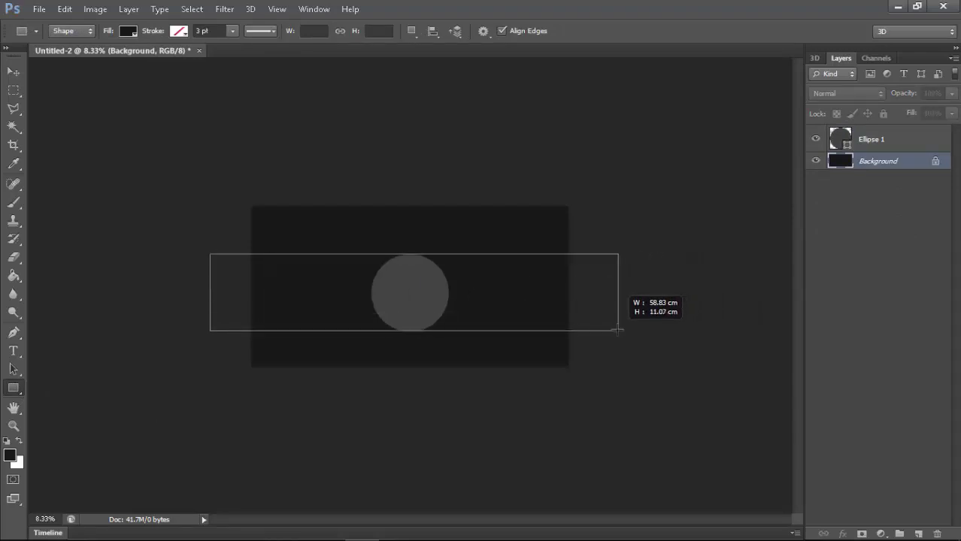
drag(622, 328, 617, 330)
key(ctrl+plus)
Fill Rectangle 1 with a dark gray sampled from the circle
ctrl+click(834, 167)
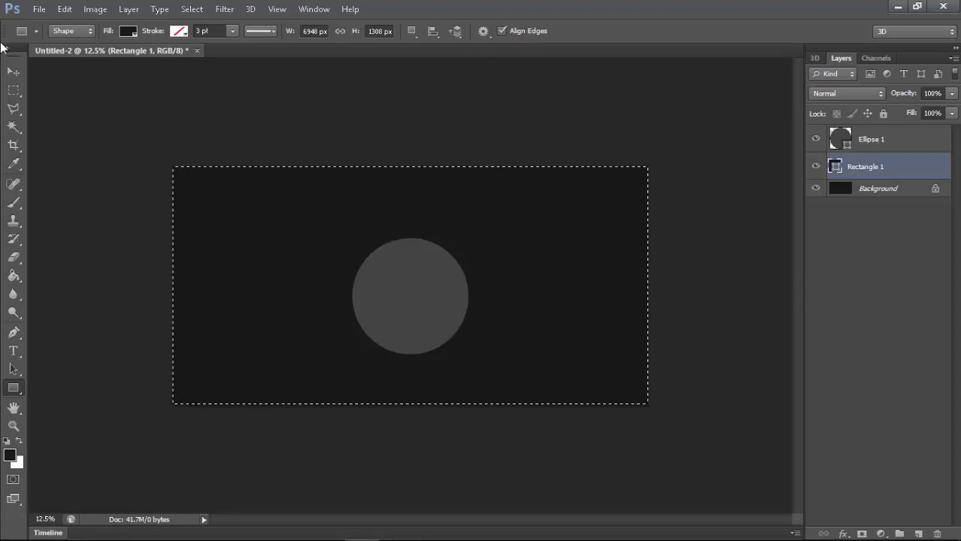
key(v)
double_click(834, 167)
click(796, 374)
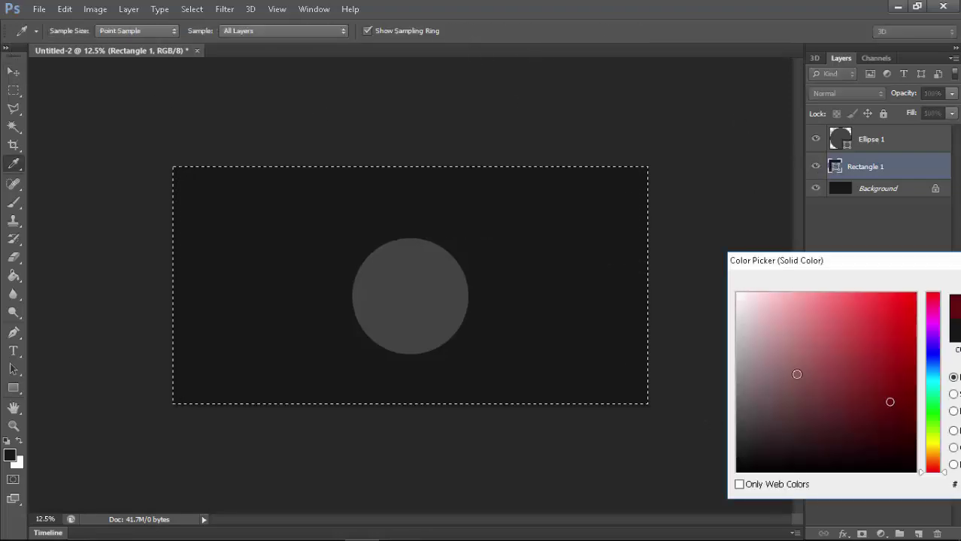
click(466, 284)
click(830, 412)
click(738, 443)
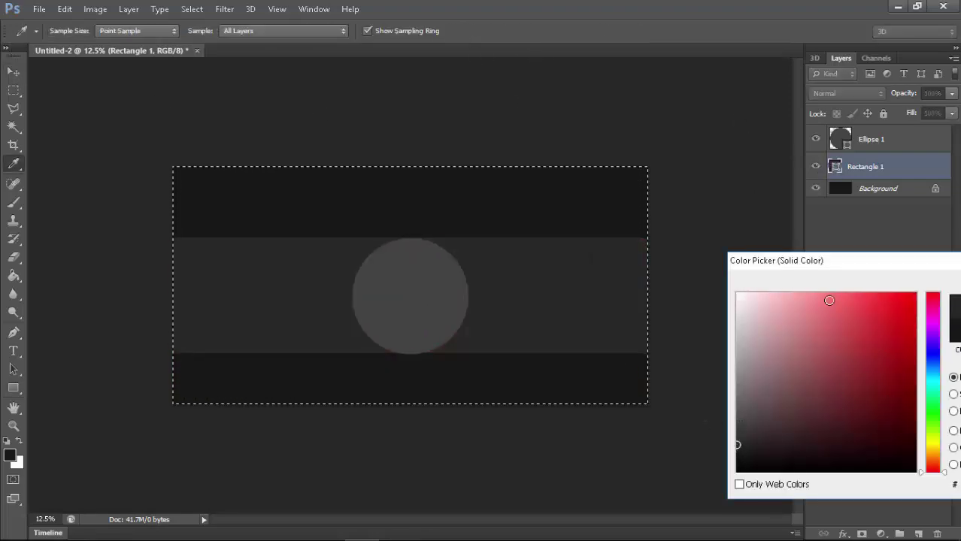
drag(843, 261, 600, 245)
key(Return)
key(ctrl+d)
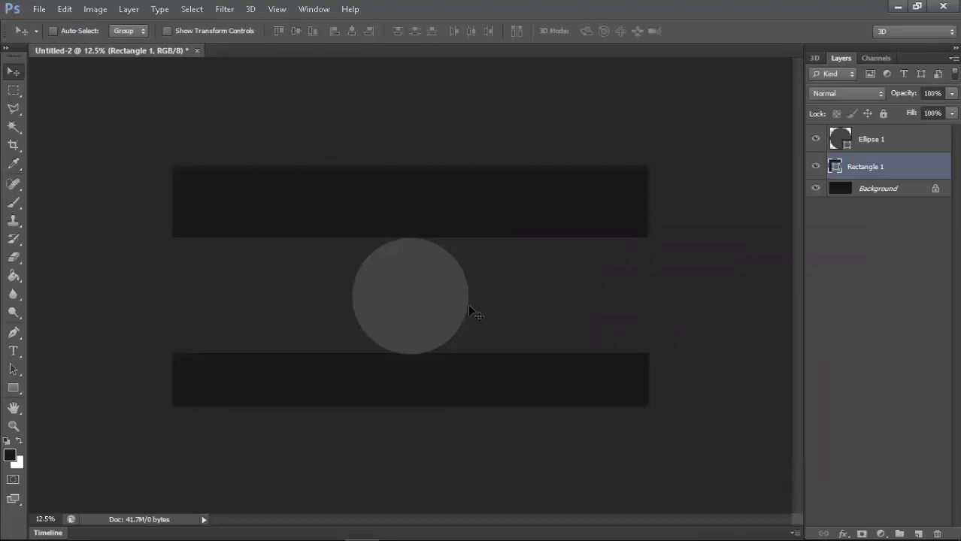
Nudge the band up slightly and move the Ellipse 1 circle into rough position
key(shift+Up)
key(shift+Up)
key(shift+Up)
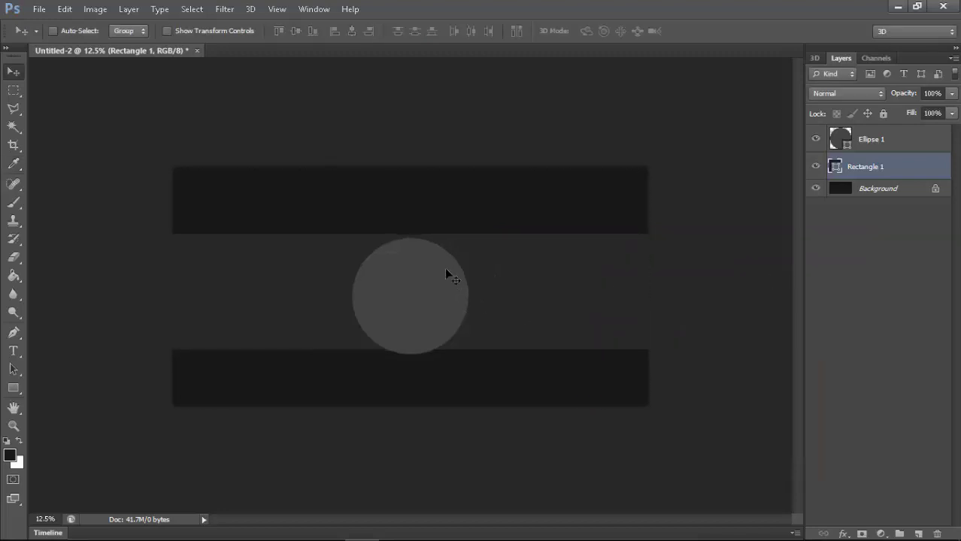
click(837, 143)
key(ctrl+a)
key(ctrl+d)
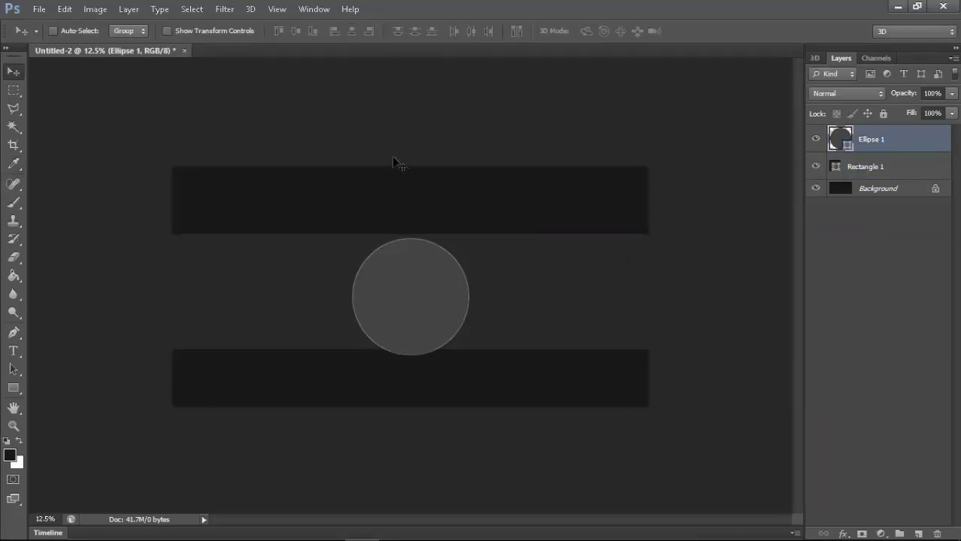
drag(464, 295, 438, 287)
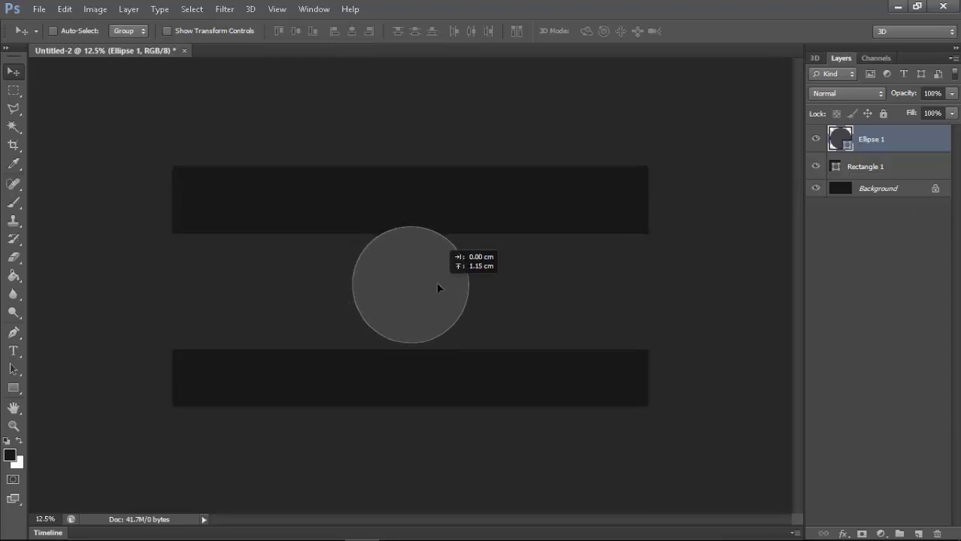
key(shift+Down)
key(shift+Down)
key(shift+Down)
key(shift+Down)
key(shift+Right)
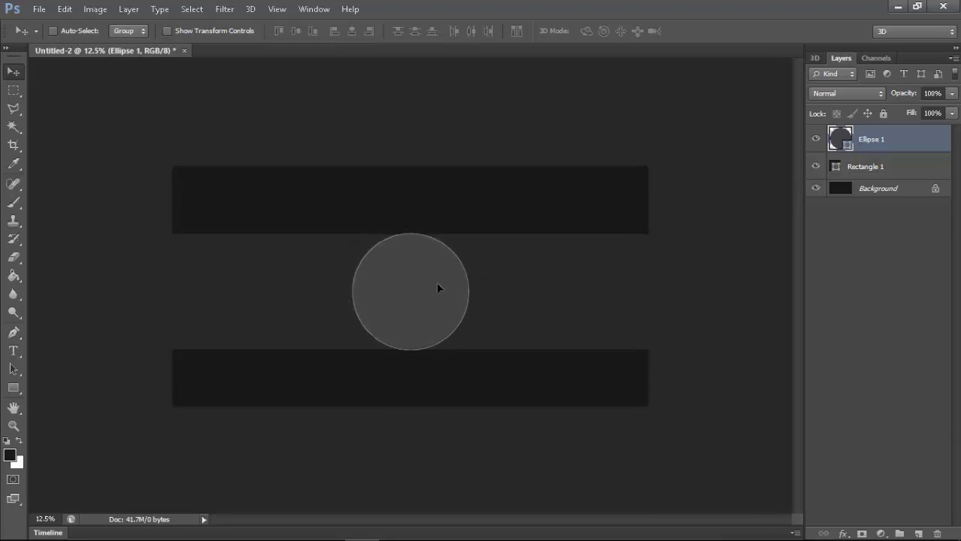
Select the whole canvas and align the circle to its vertical centre within the band
key(p)
key(ctrl+a)
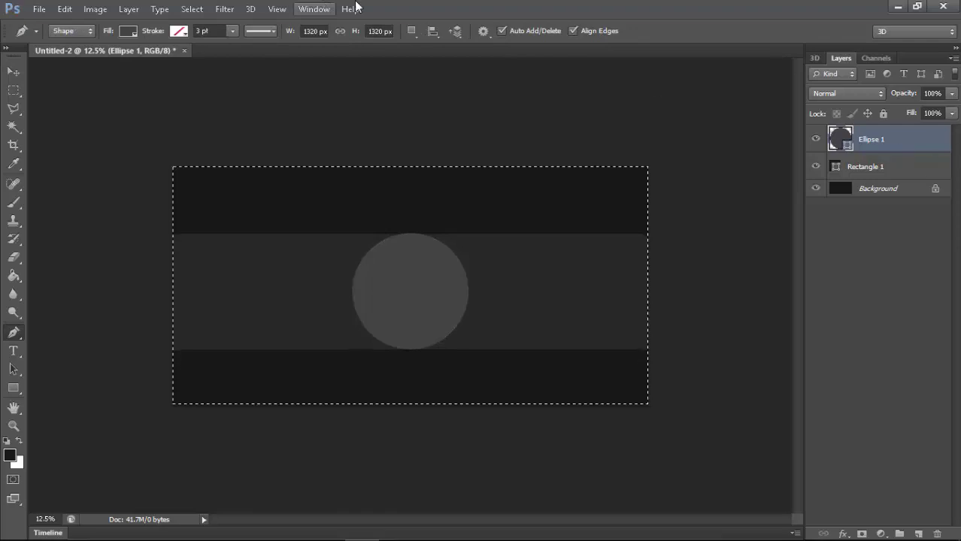
key(v)
click(349, 33)
key(ctrl+d)
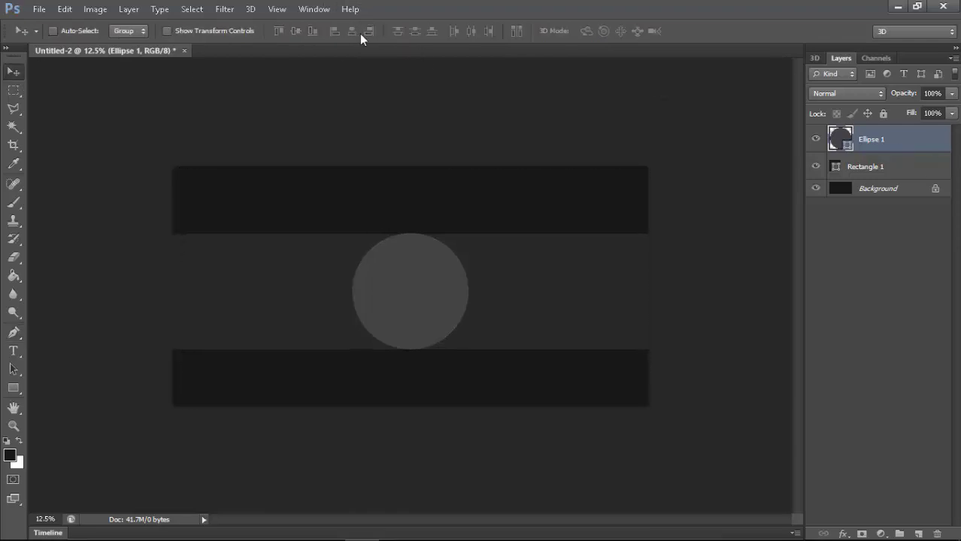
key(ctrl+plus)
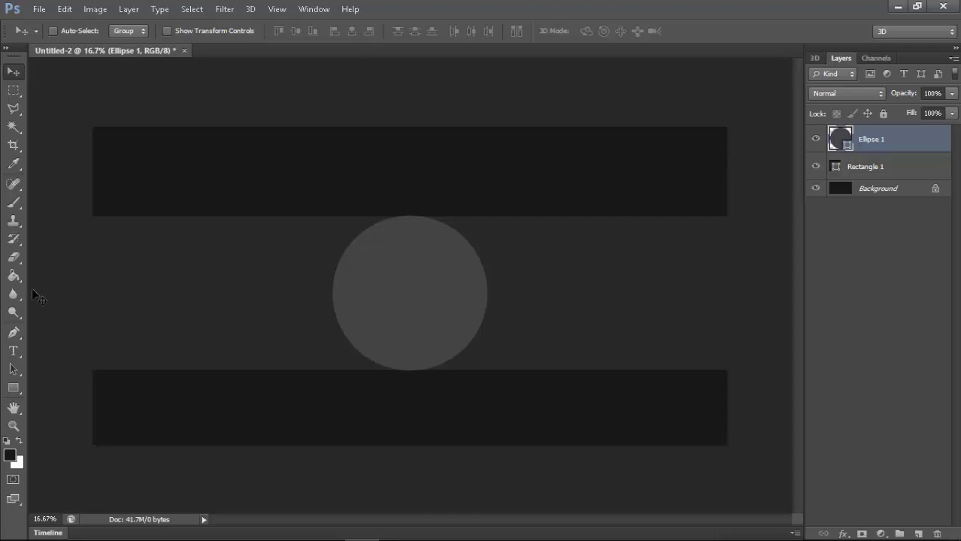
click(22, 331)
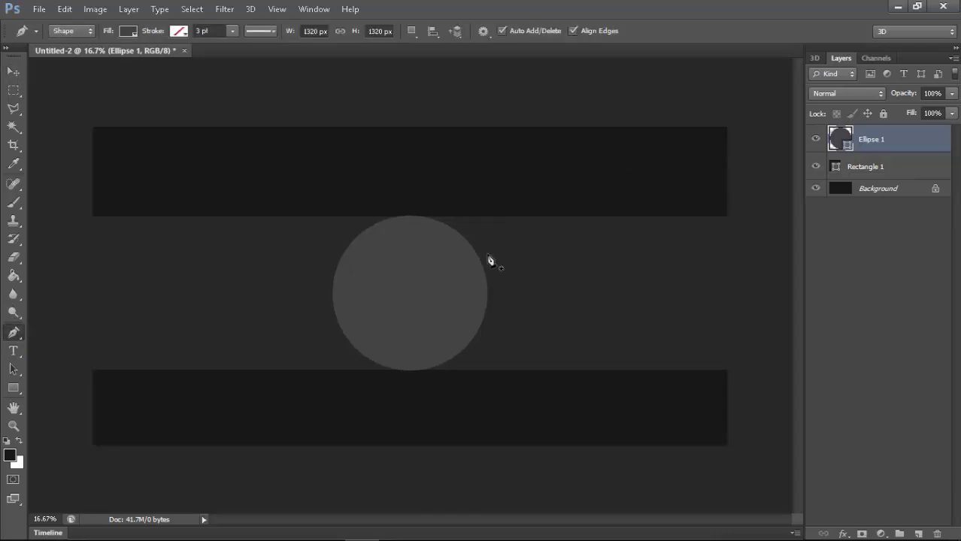
Draw a four-corner slanted parallelogram shape spanning the band right of the circle
key(ctrl+plus)
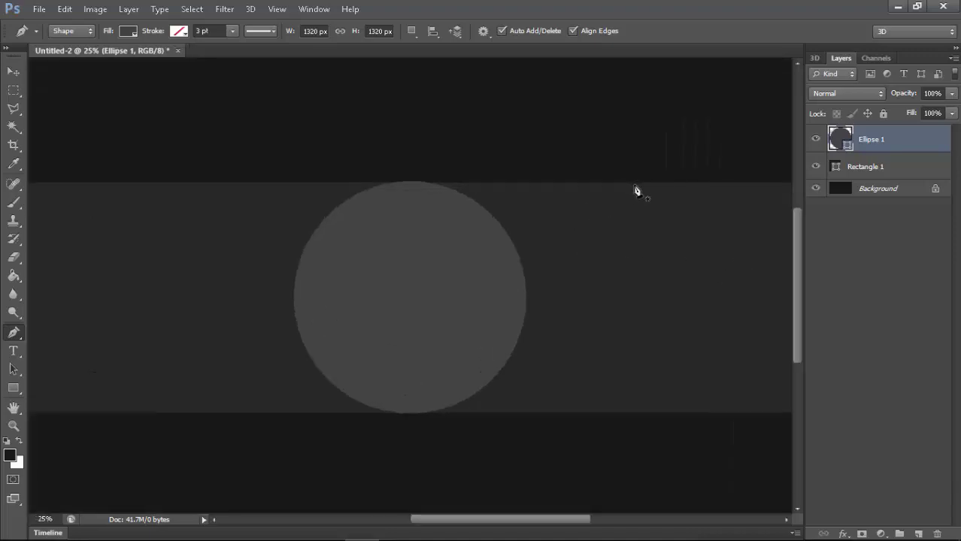
click(639, 184)
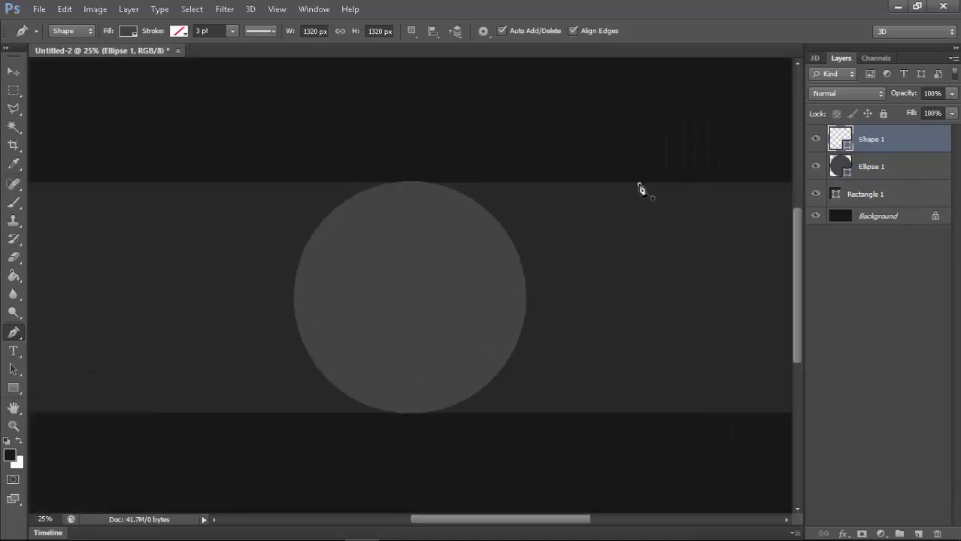
click(529, 414)
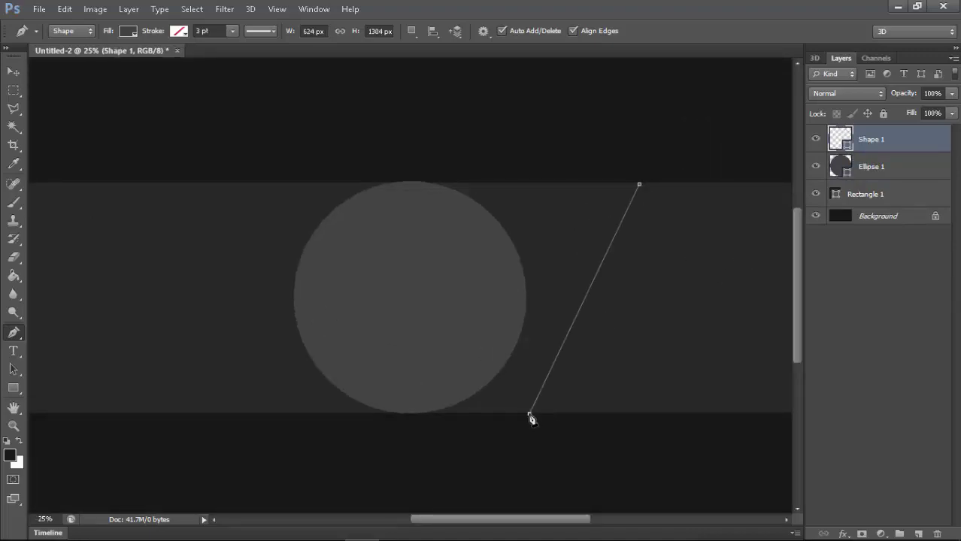
click(709, 413)
drag(544, 518, 571, 518)
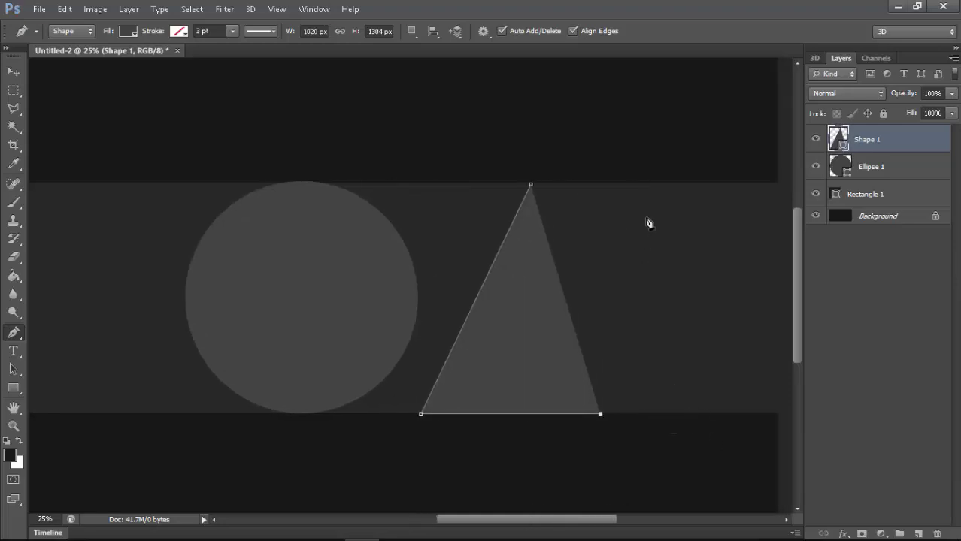
click(700, 184)
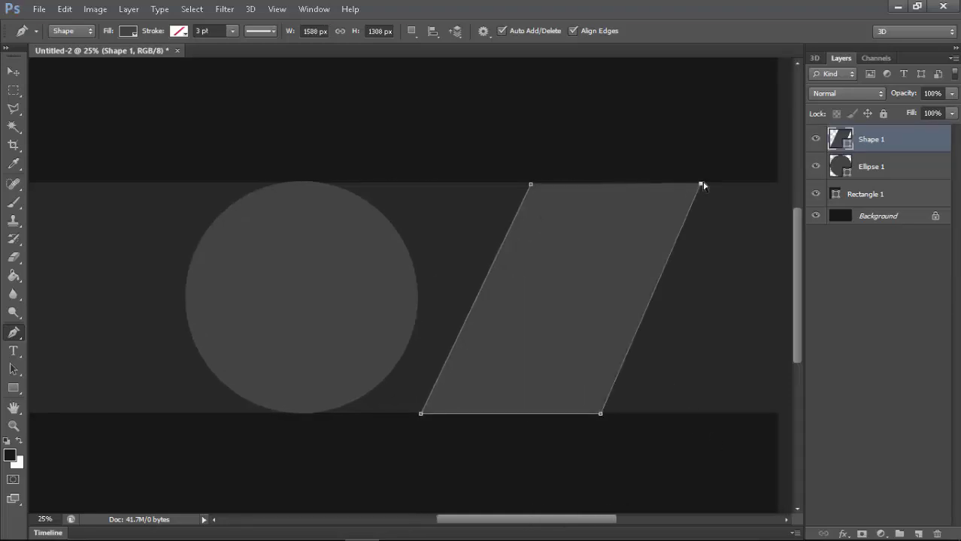
drag(702, 185, 708, 184)
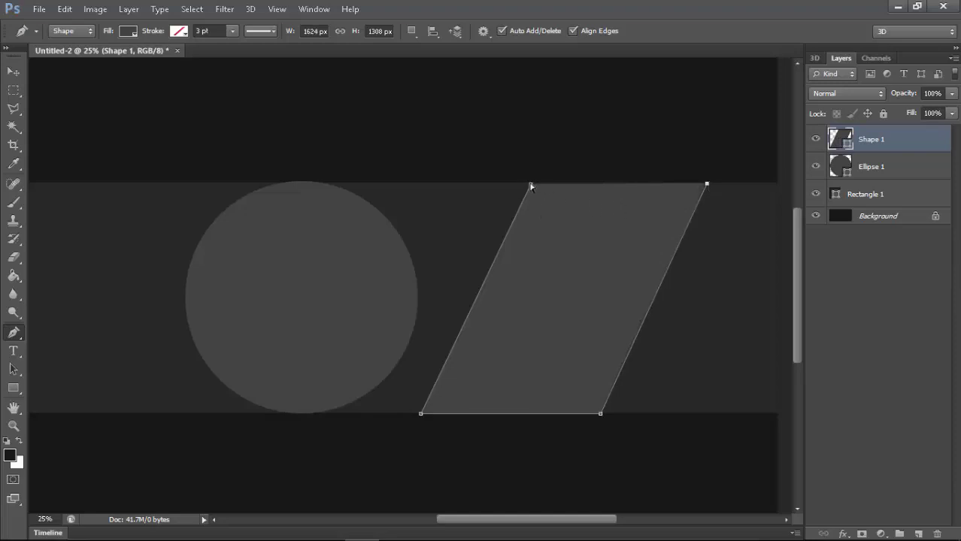
drag(531, 186, 531, 183)
Adjust the parallelogram's top corner anchors so its top edge lines up with the band
key(v)
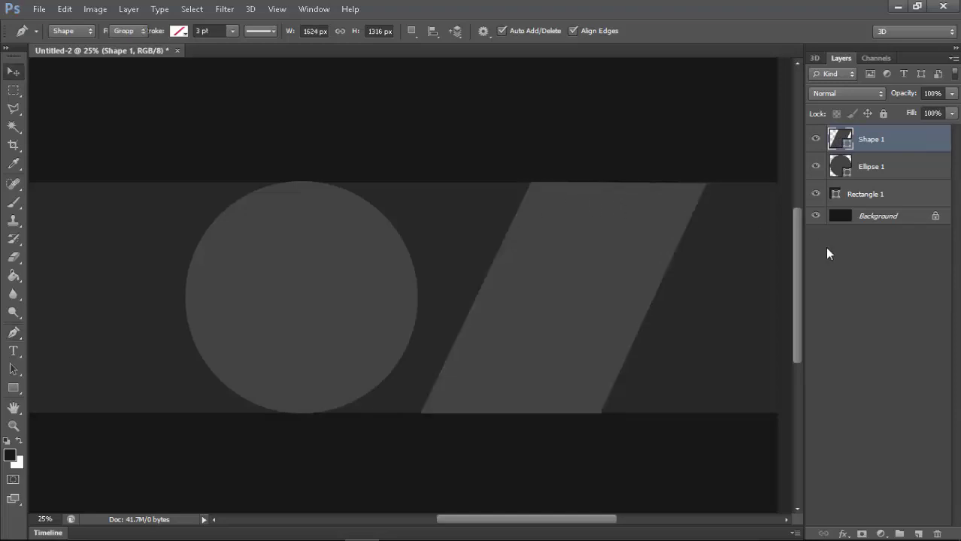
key(ctrl+plus)
key(ctrl+plus)
key(ctrl+plus)
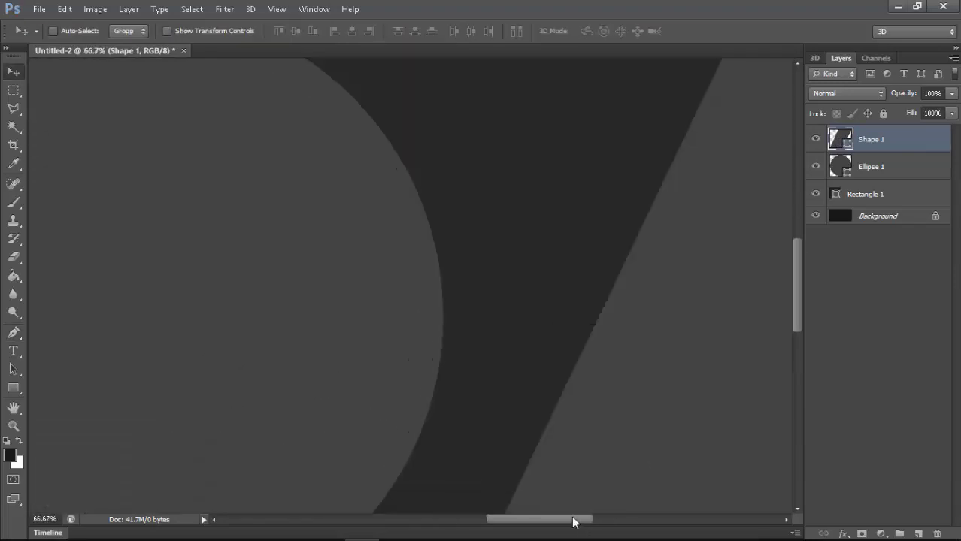
scroll(799, 310, up, 5)
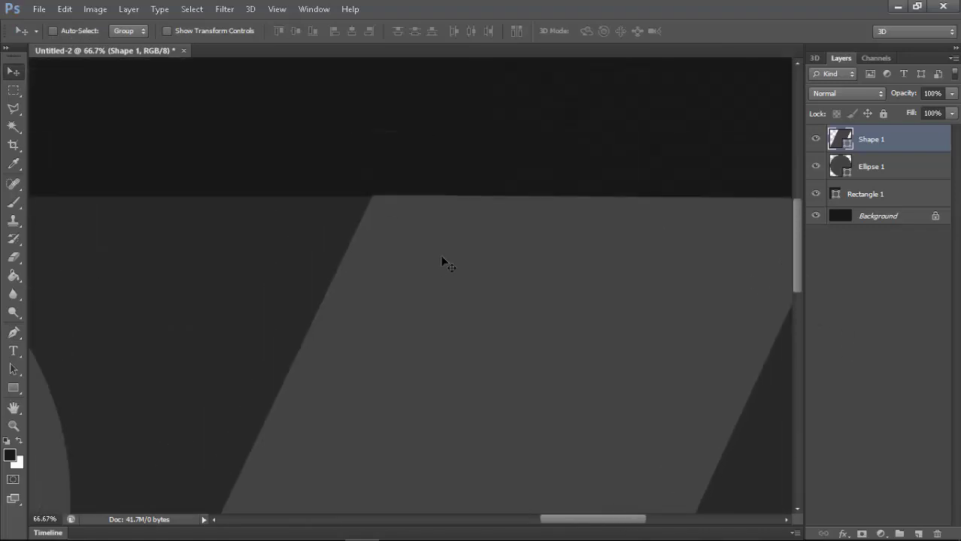
key(p)
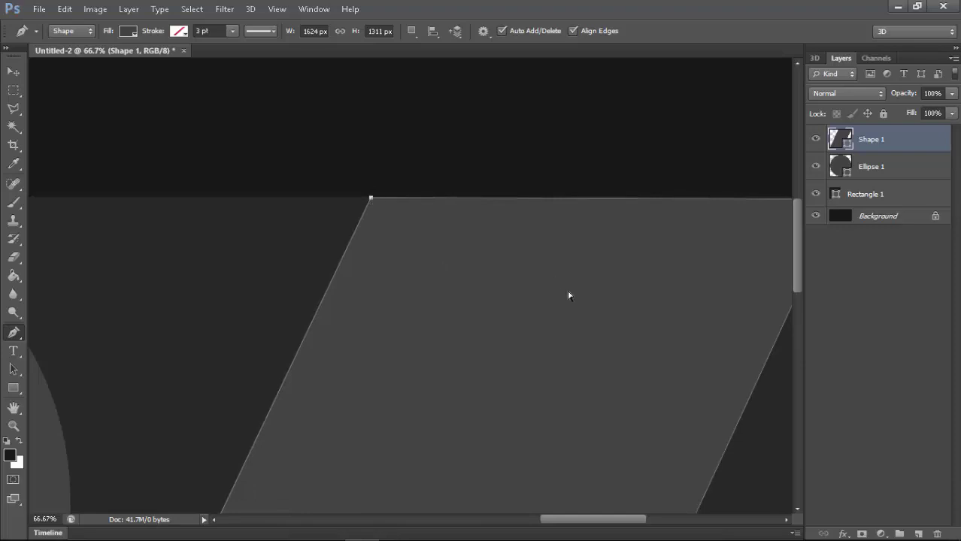
drag(576, 519, 609, 519)
ctrl+click(601, 231)
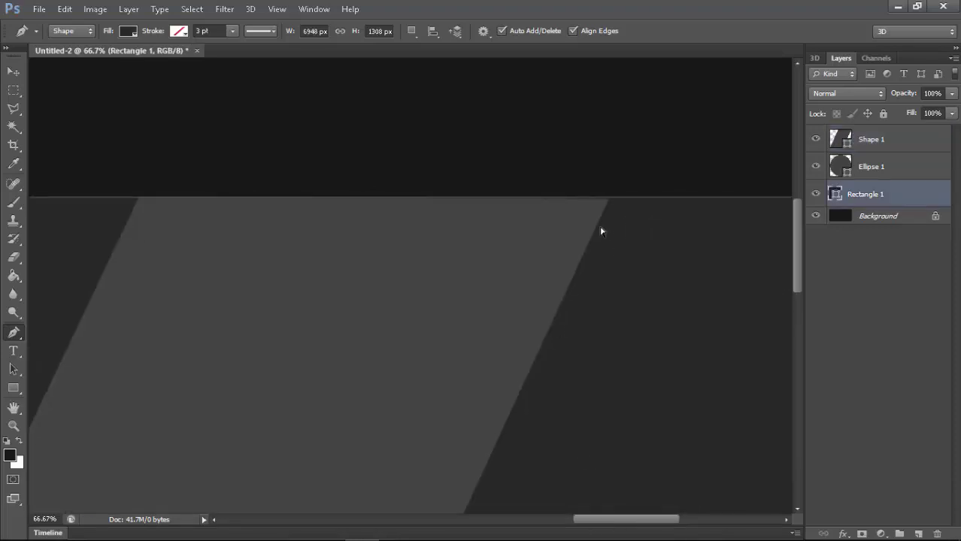
ctrl+click(591, 227)
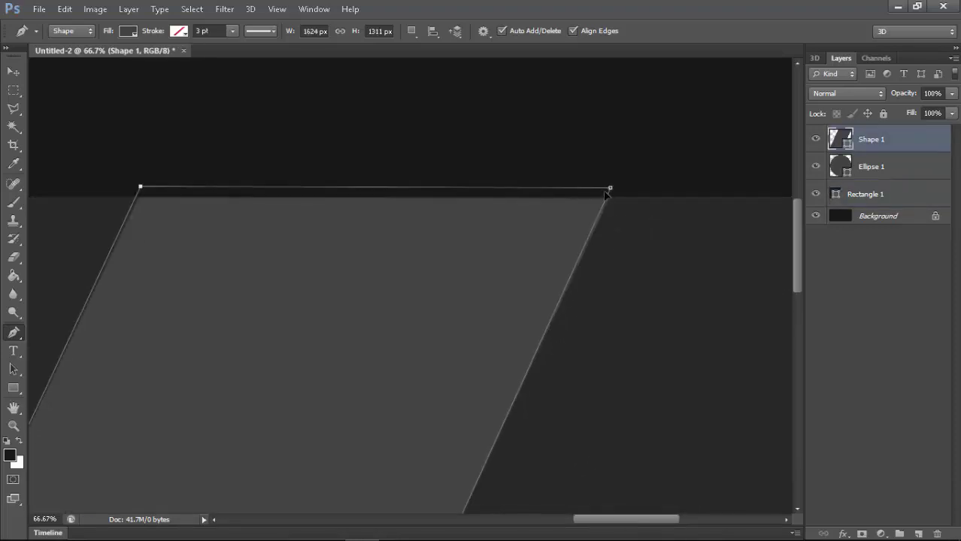
drag(606, 199, 604, 199)
ctrl+click(652, 263)
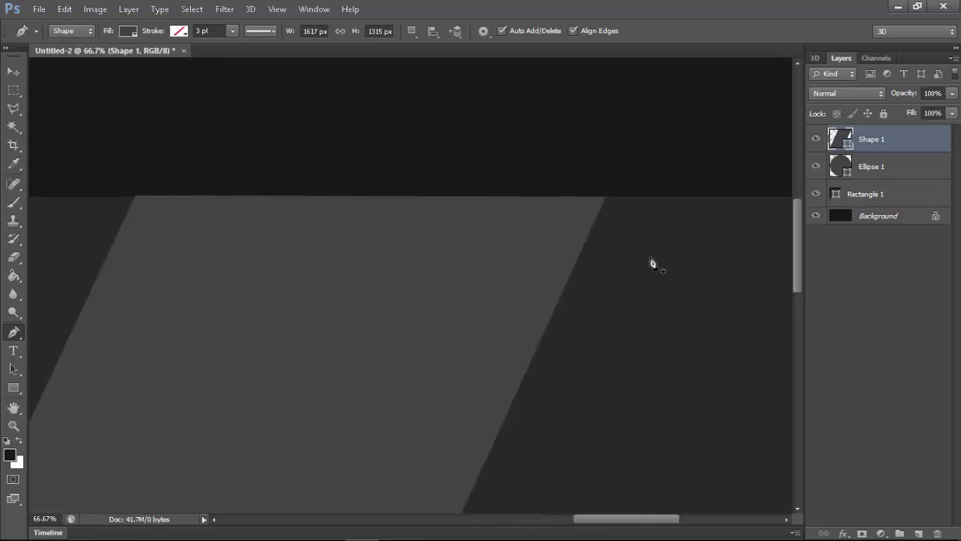
ctrl+click(172, 241)
drag(136, 196, 135, 198)
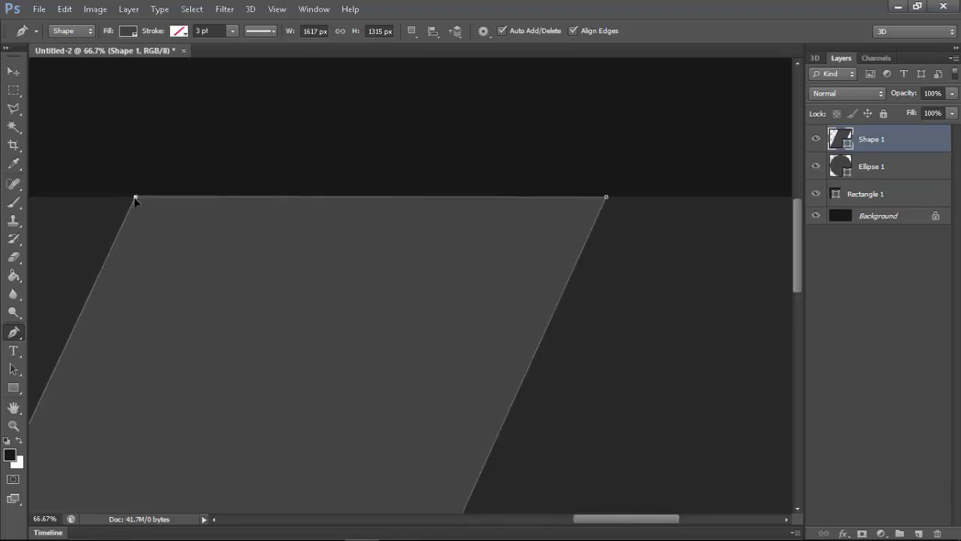
key(ctrl+minus)
key(ctrl+minus)
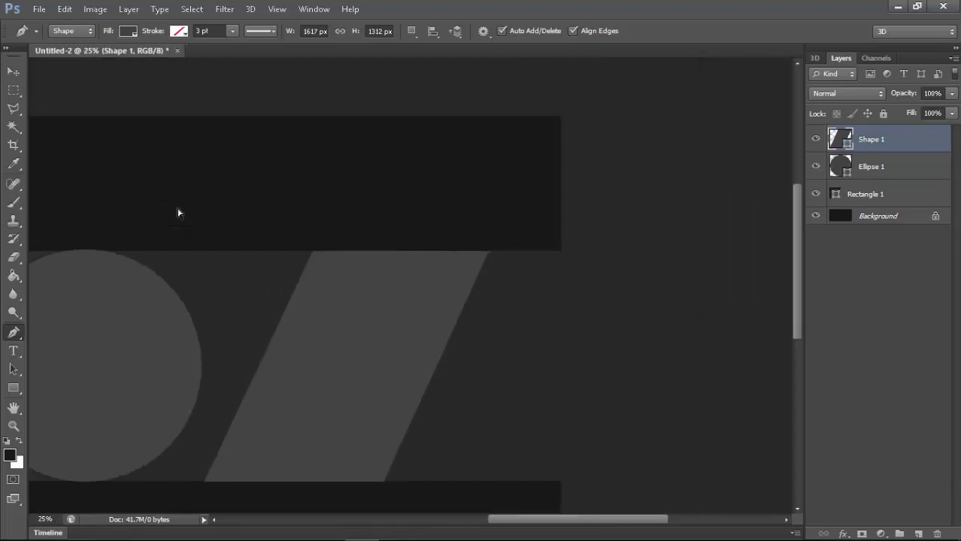
key(ctrl+minus)
key(ctrl+plus)
key(ctrl+plus)
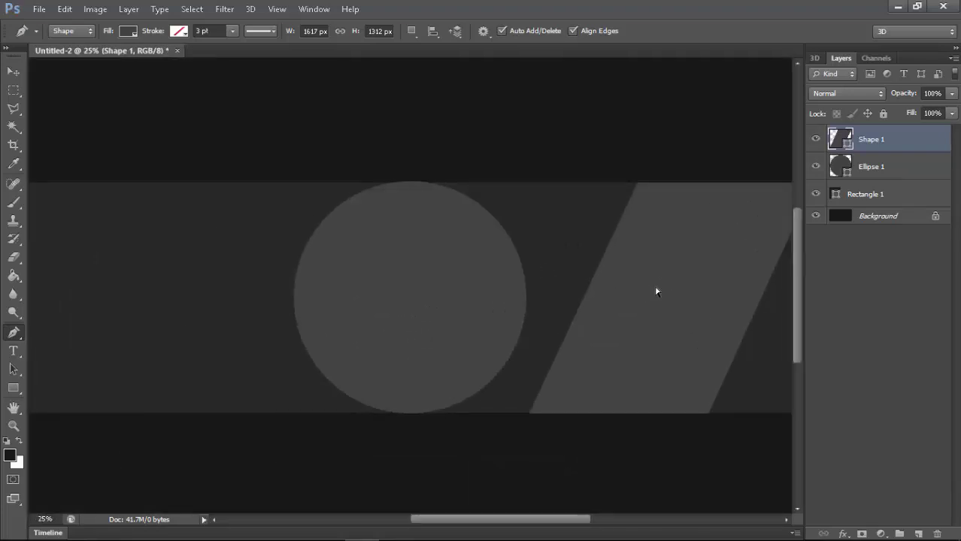
Duplicate the Shape 1 parallelogram and move the copy to the right
key(ctrl+minus)
key(ctrl+minus)
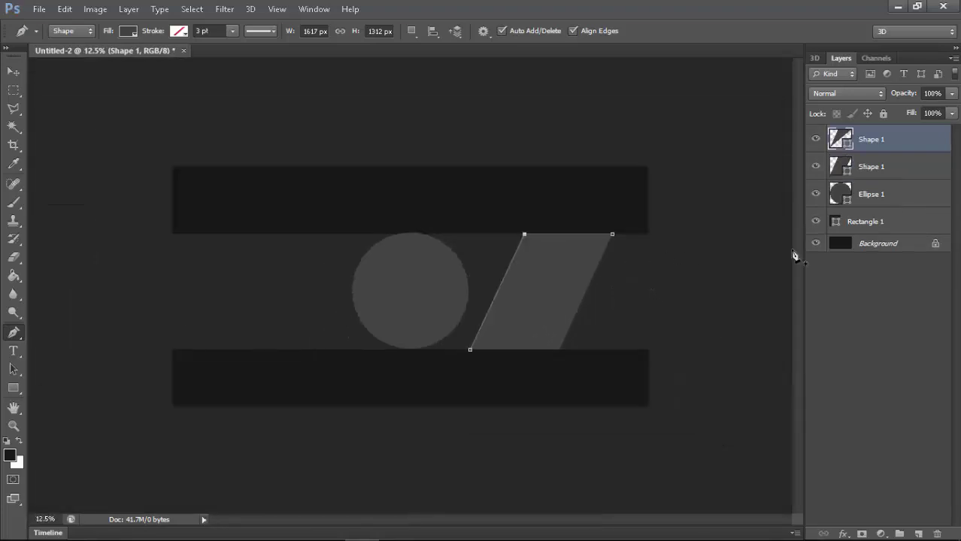
right_click(908, 146)
click(654, 140)
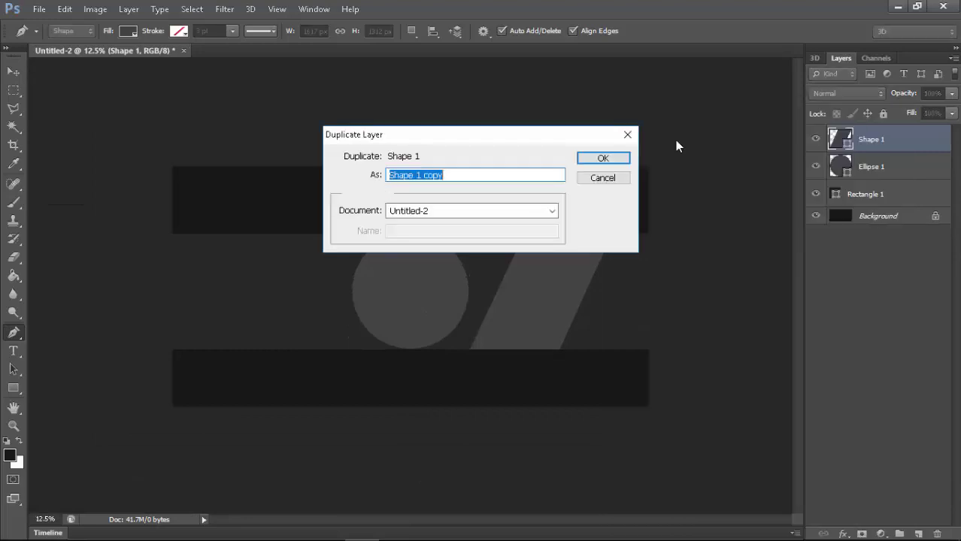
key(Return)
key(v)
drag(577, 270, 593, 312)
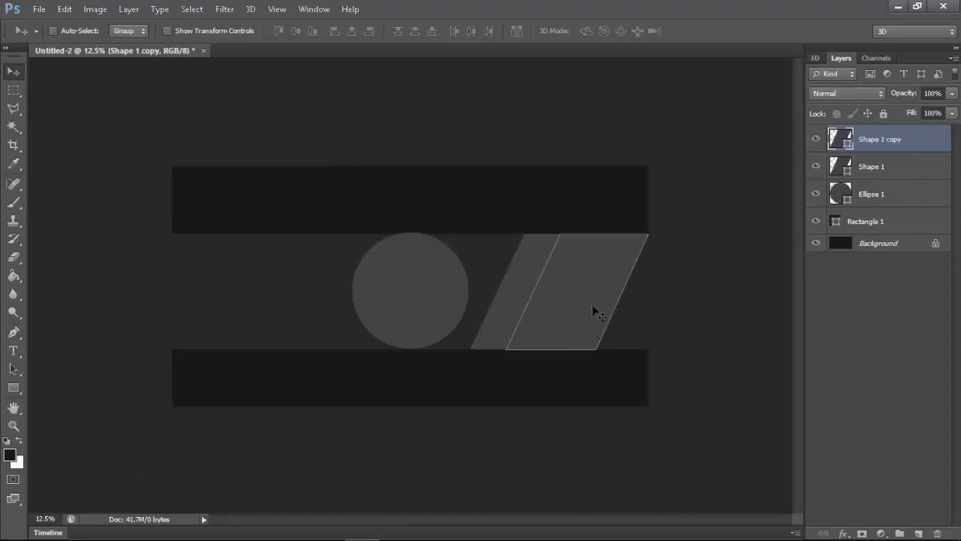
key(p)
Shrink both parallelograms together with Free Transform and shift them down-left
shift+click(874, 175)
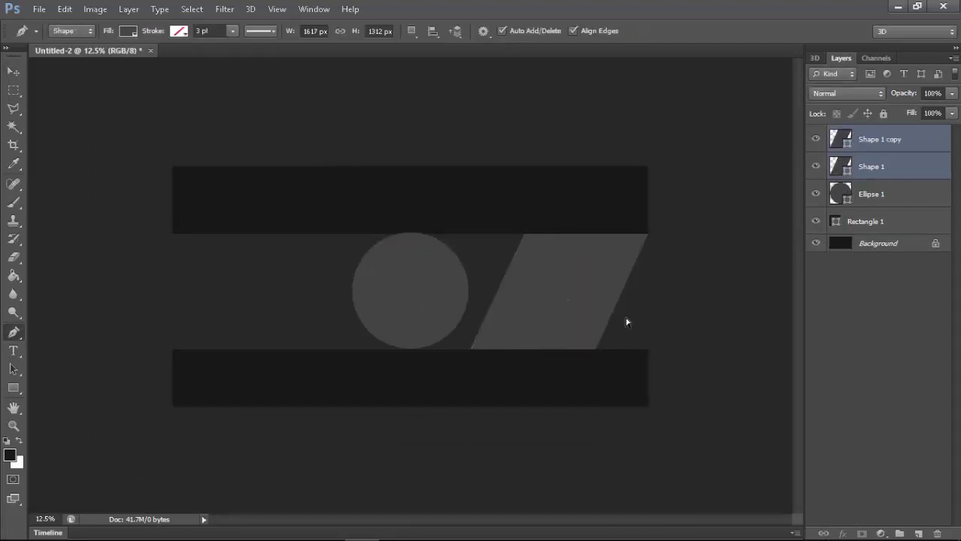
key(ctrl+t)
drag(648, 350, 616, 329)
drag(590, 287, 578, 312)
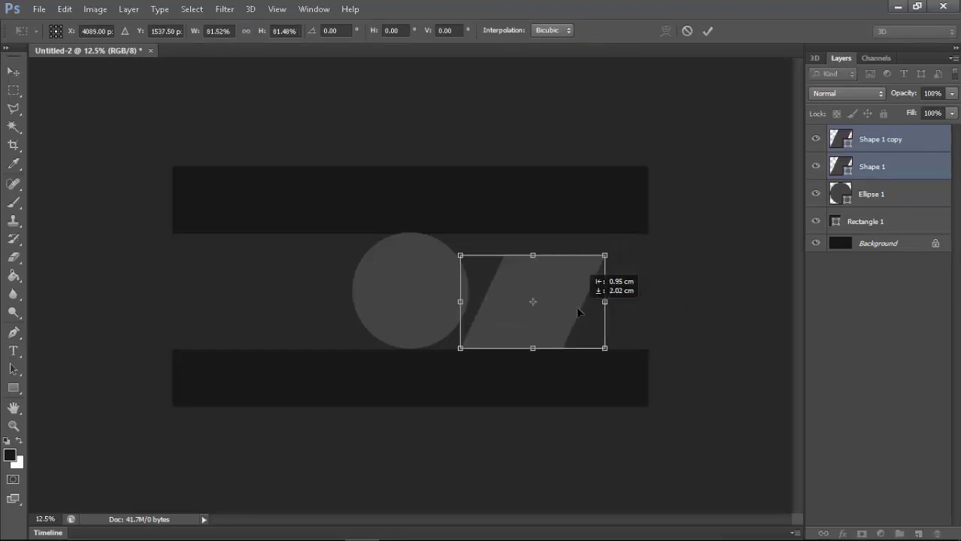
key(Return)
key(ctrl+plus)
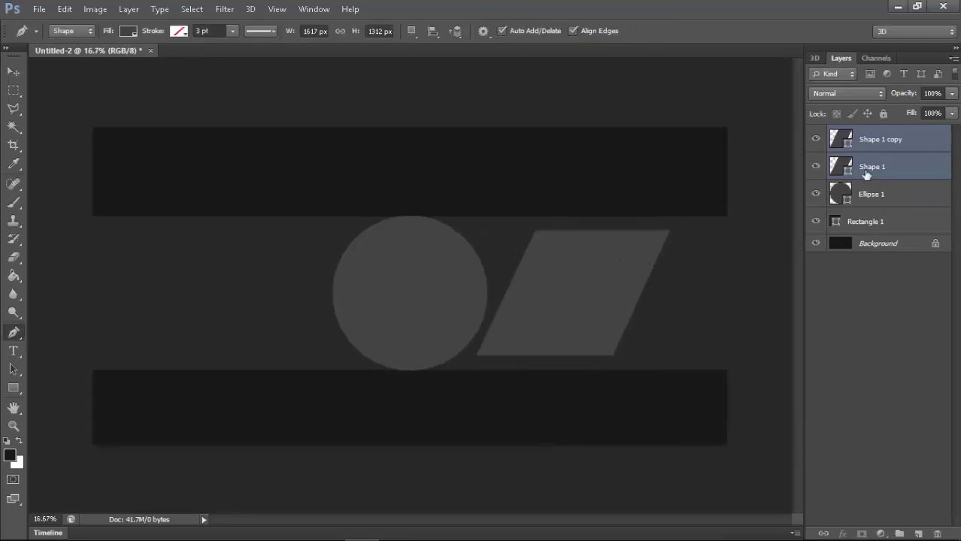
Fill Shape 1 black and place the grey copy just right of it
double_click(841, 166)
click(498, 451)
click(809, 264)
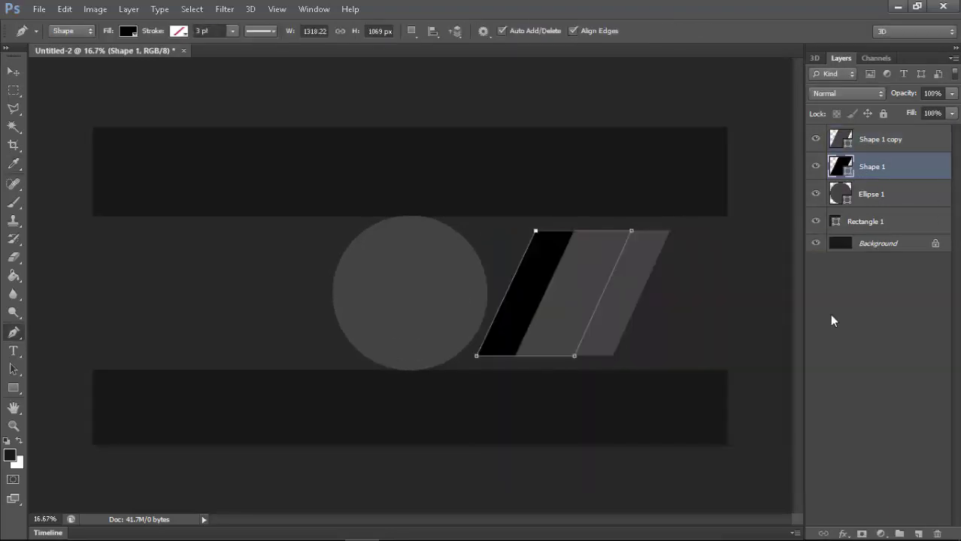
click(880, 139)
key(v)
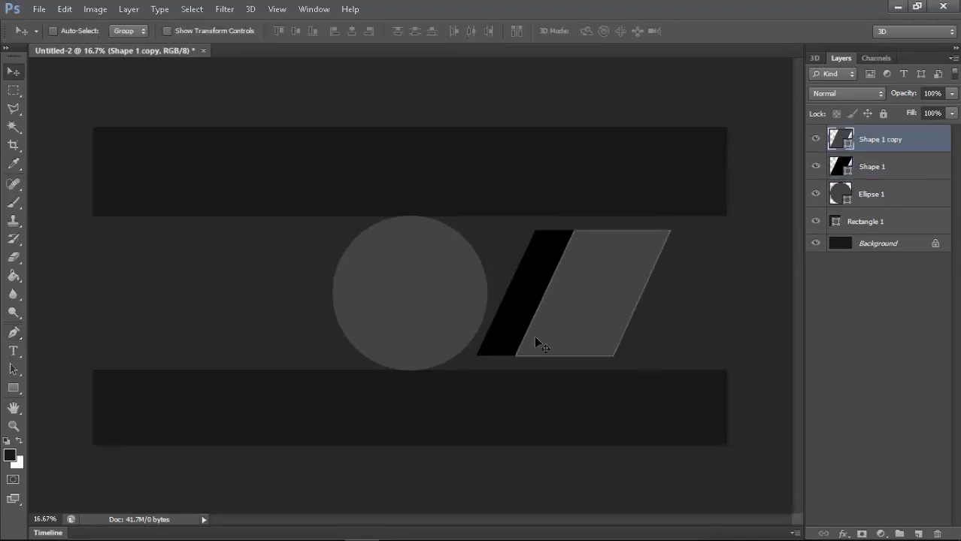
drag(594, 322, 618, 322)
key(p)
key(ctrl+plus)
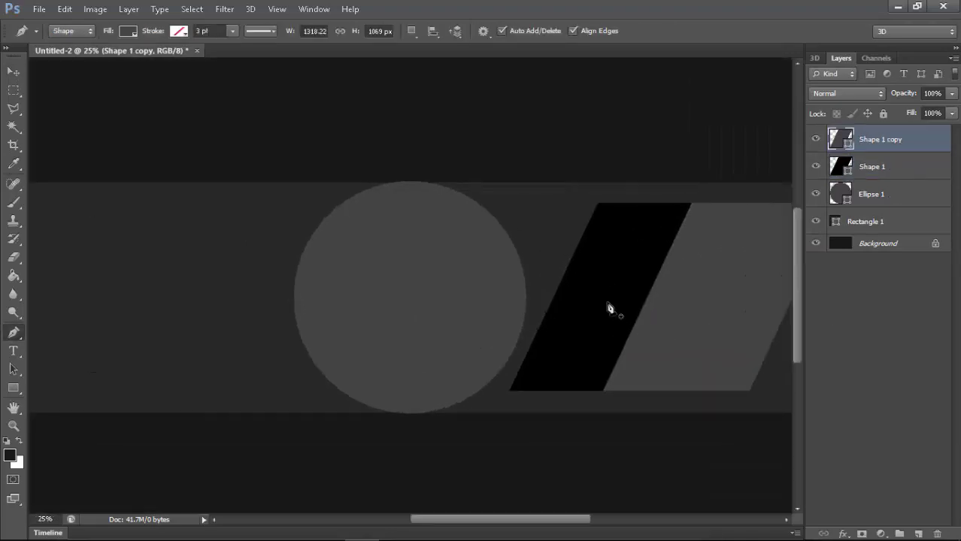
key(ctrl+minus)
key(ctrl+minus)
Duplicate both parallelogram layers and start transforming the new pair
shift+click(901, 171)
key(ctrl+j)
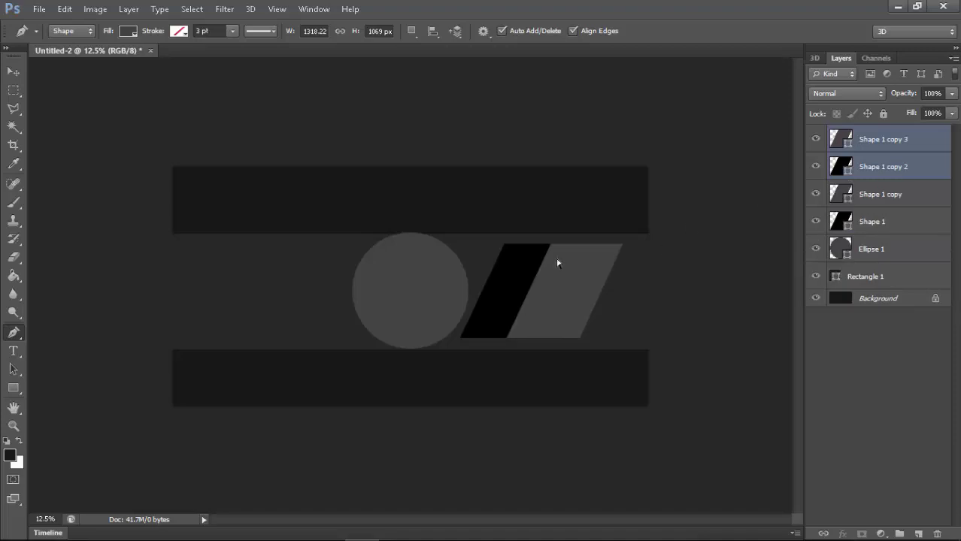
key(ctrl+t)
Flip the duplicated pair horizontally and position it left of the circle, mirroring the right pair
right_click(565, 299)
click(602, 507)
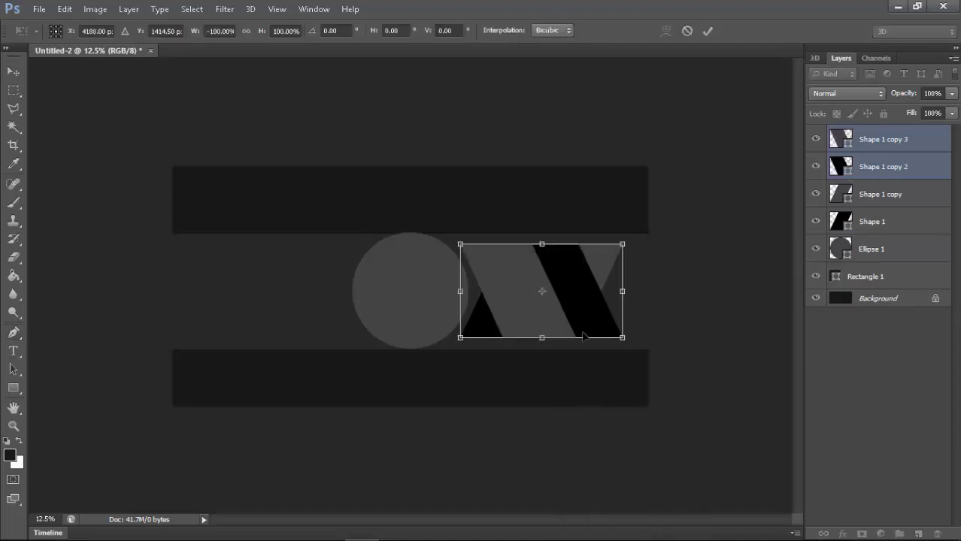
drag(476, 299, 308, 299)
key(Return)
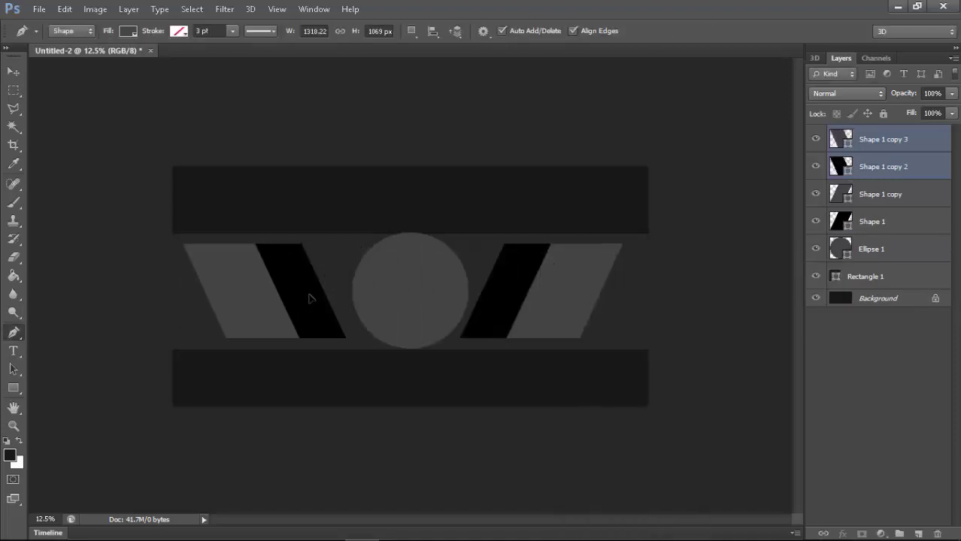
key(v)
key(shift+Right)
key(shift+Right)
key(shift+Right)
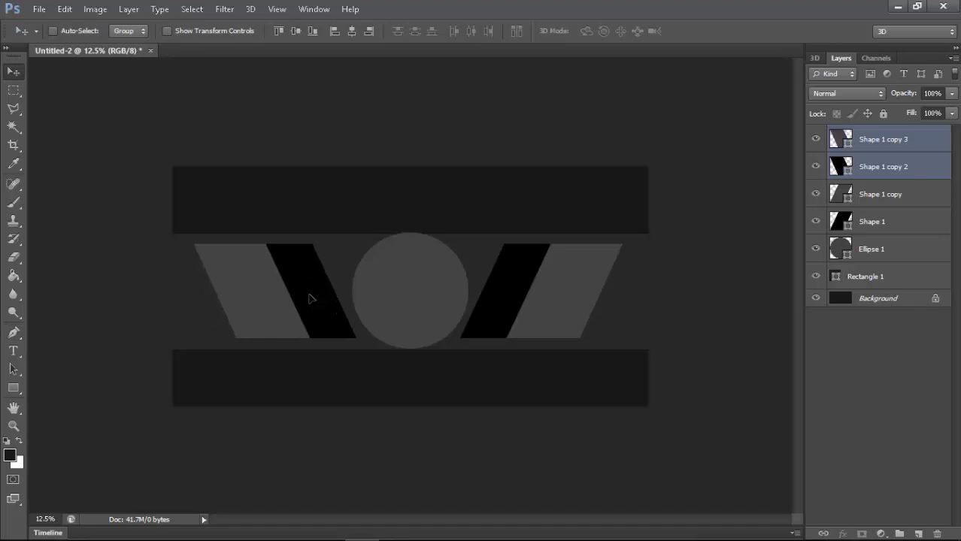
key(shift+Right)
key(shift+Right)
key(shift+Right)
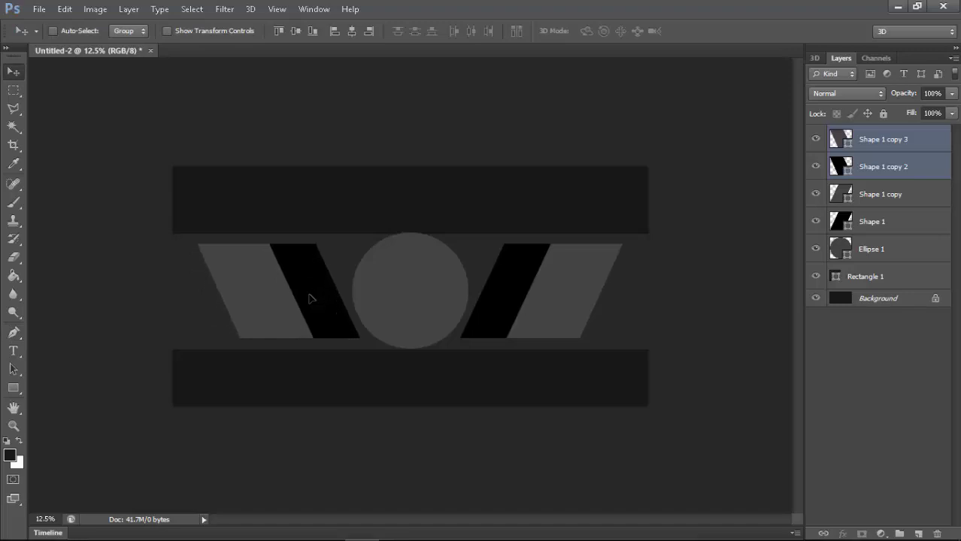
key(ctrl+plus)
click(886, 197)
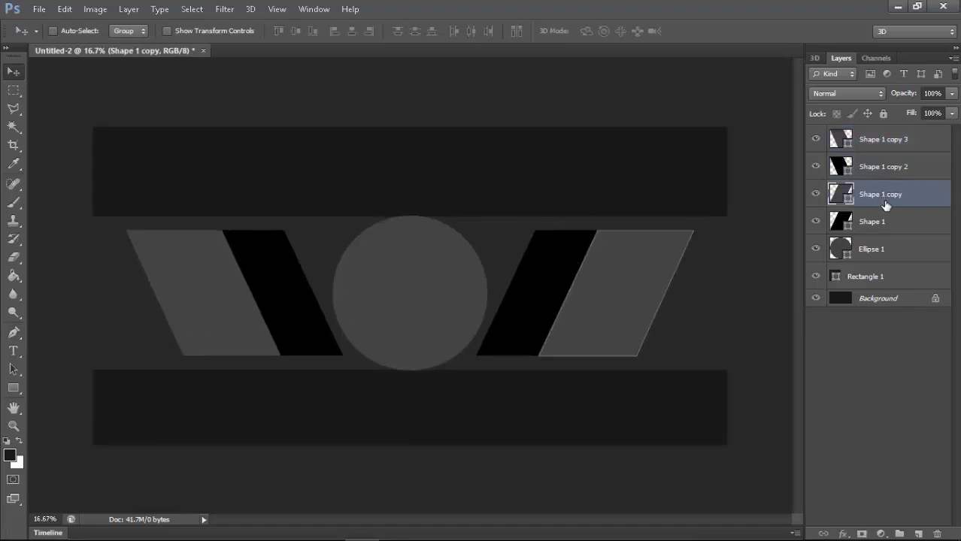
click(902, 298)
Place the grock image from ML PHOTOS, enlarge it to fill the banner, and set opacity 50%
click(39, 9)
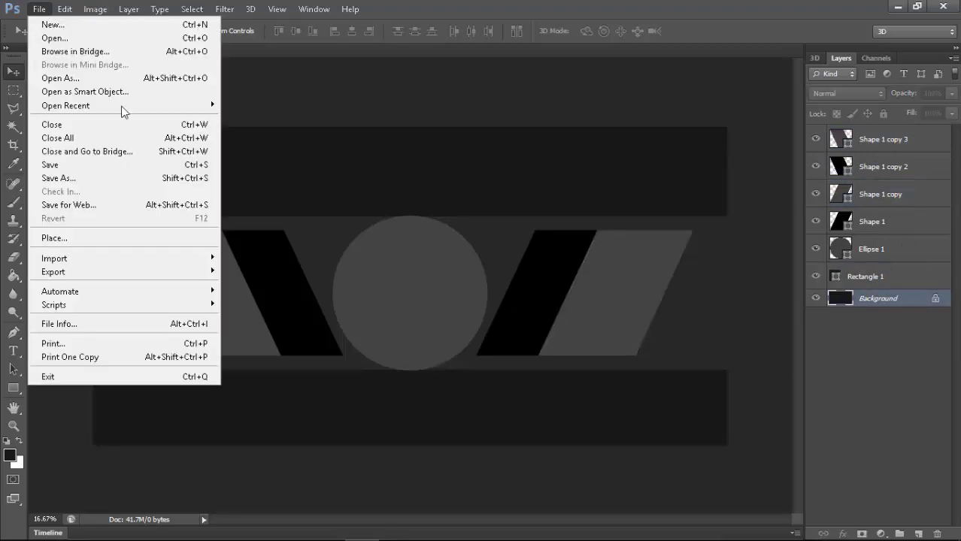
click(94, 239)
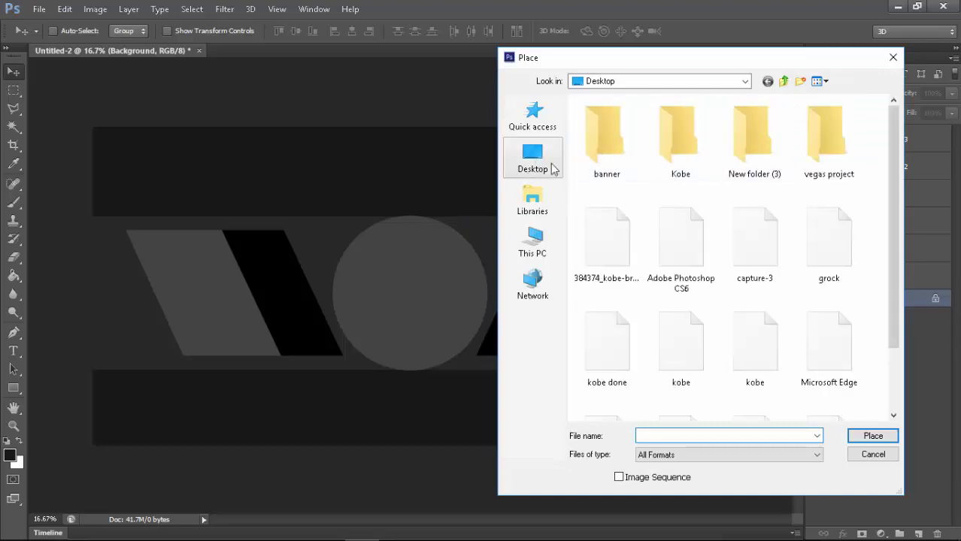
double_click(758, 135)
double_click(692, 177)
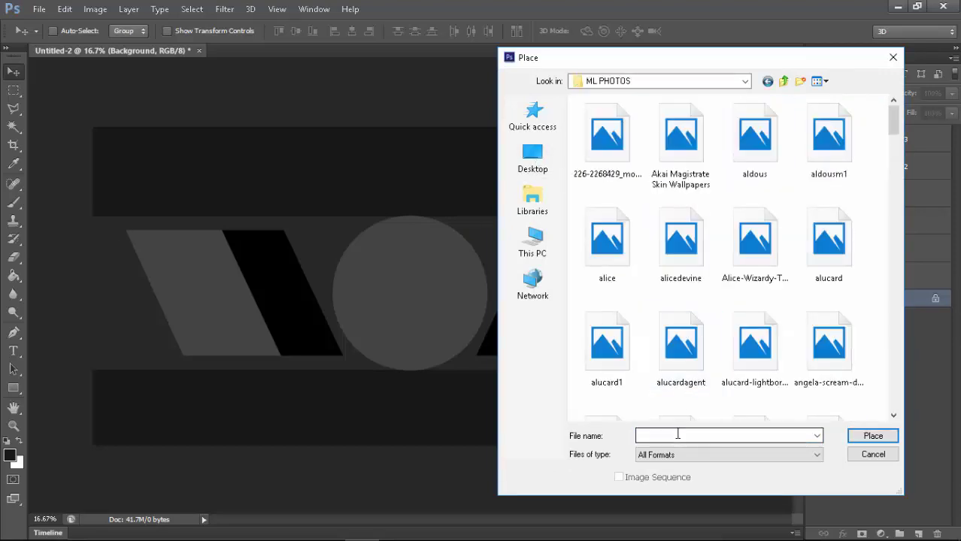
text(geo)
key(Return)
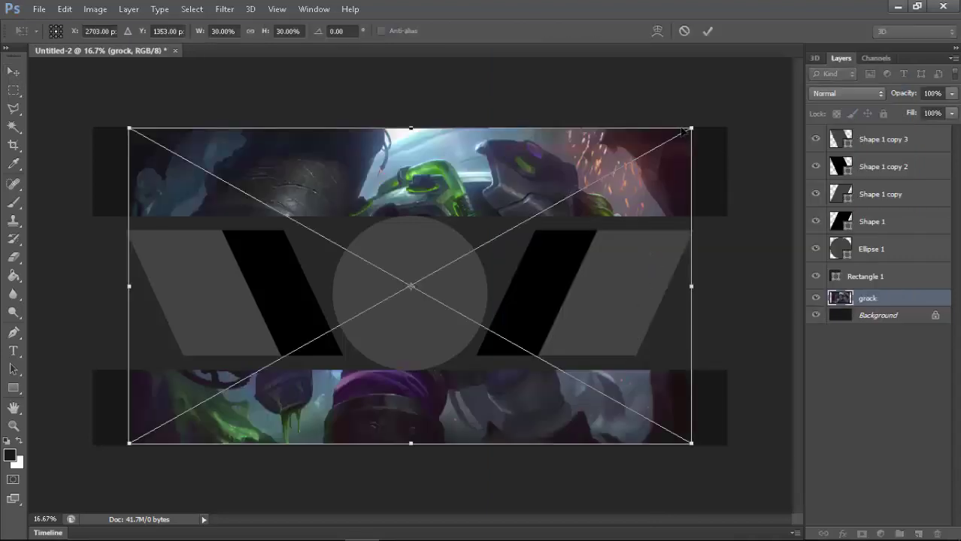
drag(685, 132, 664, 191)
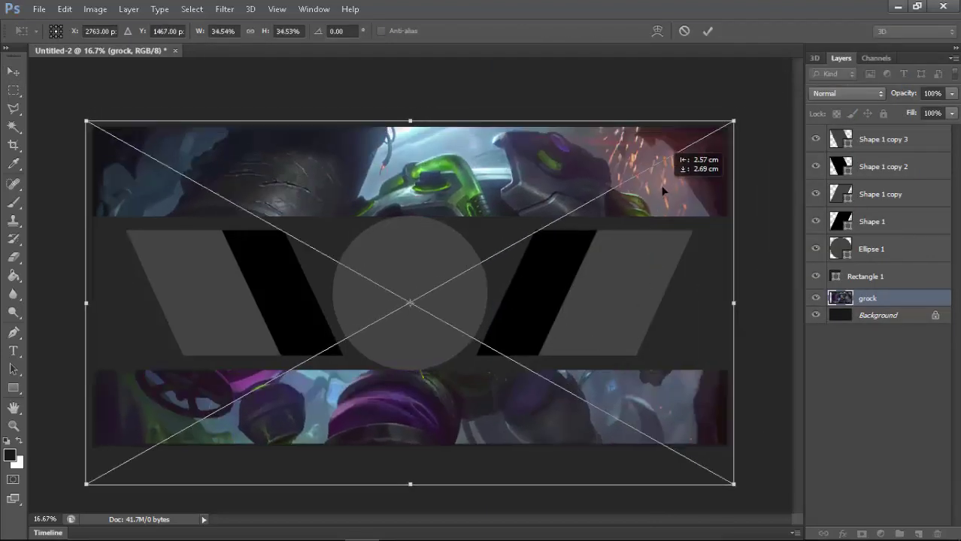
key(Return)
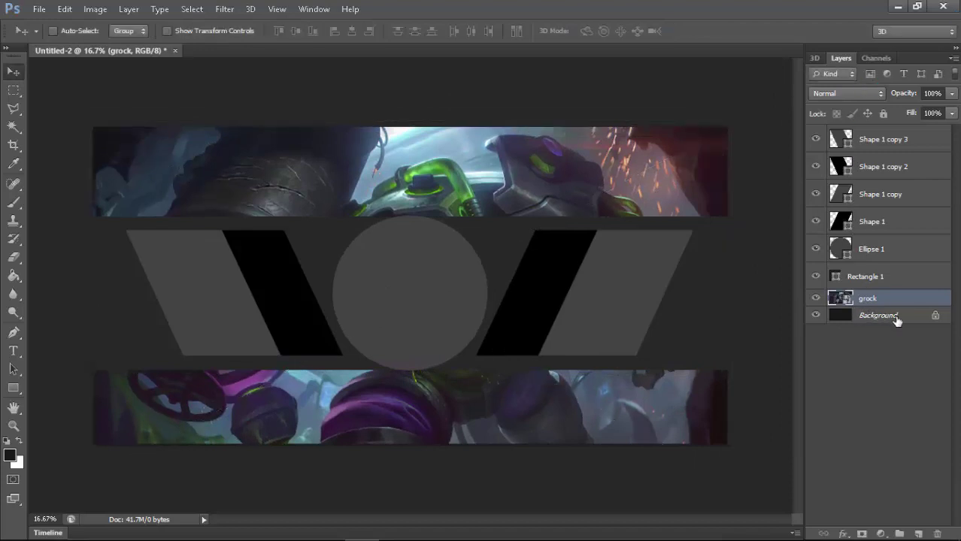
key(Return)
Give Rectangle 1 a black 000000 fill at 38% opacity
click(902, 278)
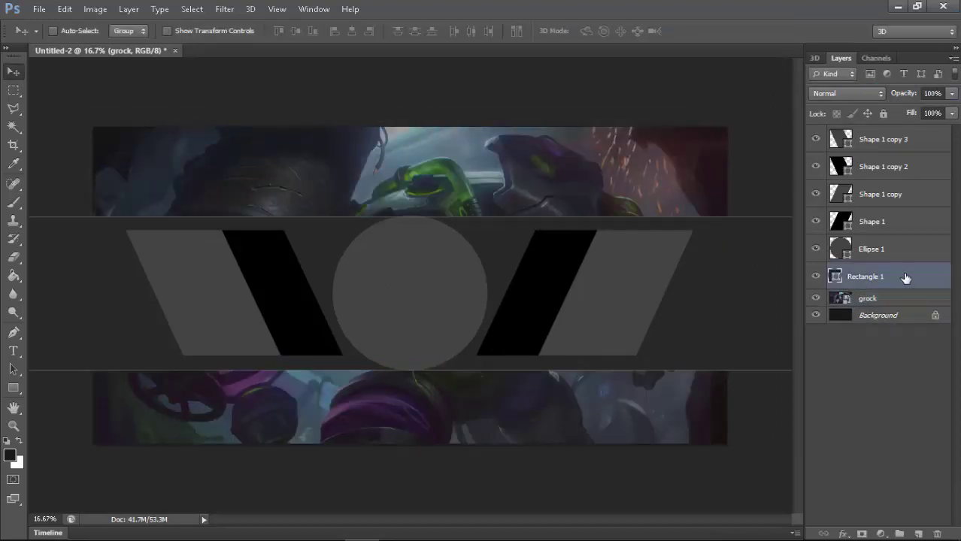
double_click(835, 277)
drag(550, 408, 526, 454)
click(825, 266)
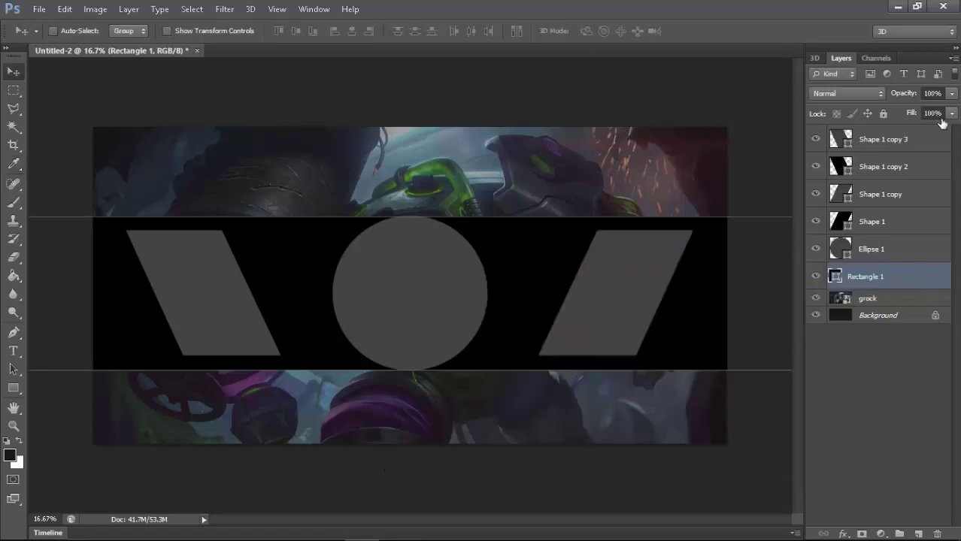
text(59)
drag(860, 94, 887, 96)
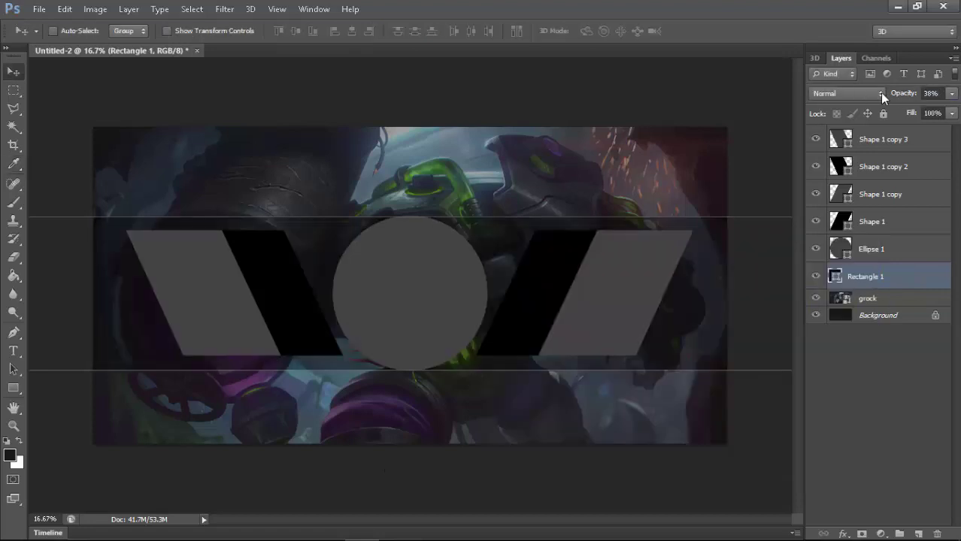
key(p)
key(ctrl+minus)
key(ctrl+minus)
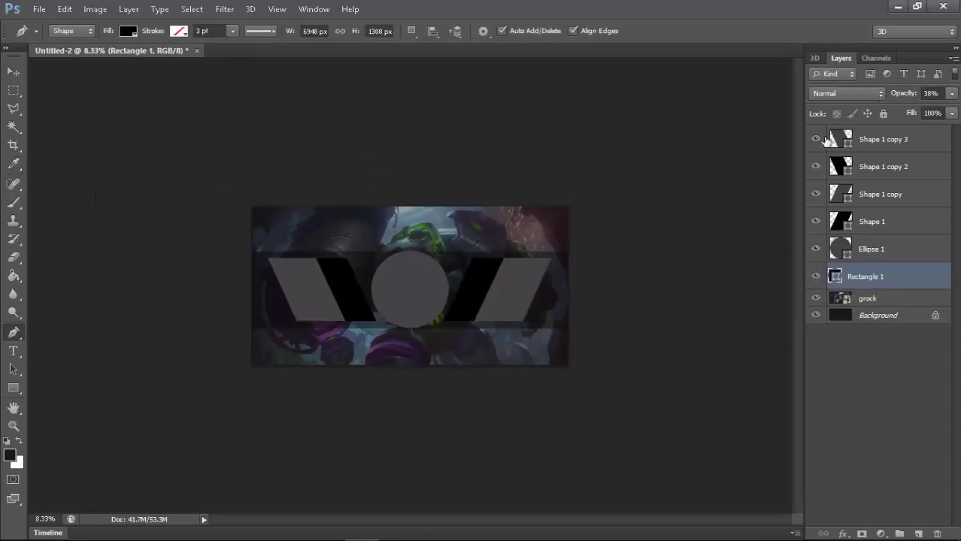
key(ctrl+plus)
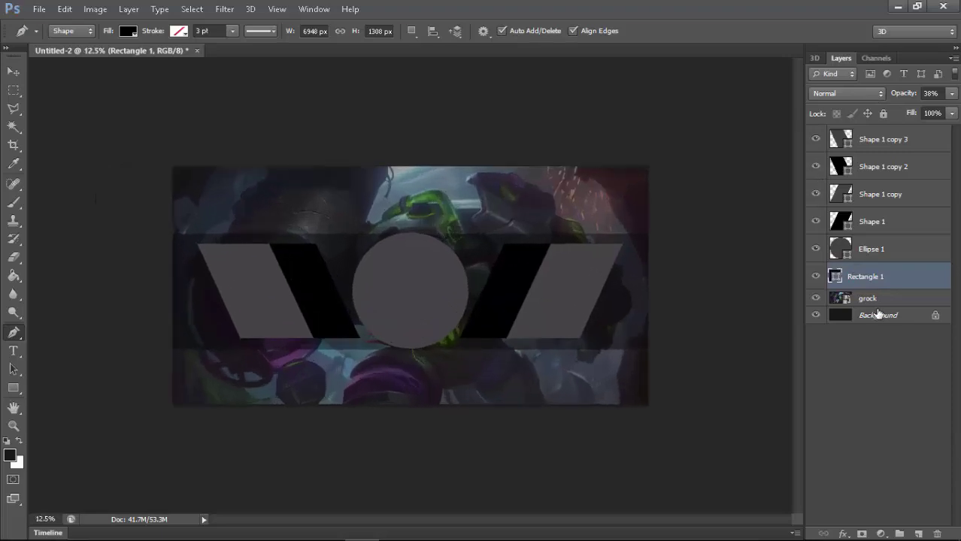
Convert Background to Layer 0, stack it above grock, and set it to 86% opacity
double_click(903, 315)
key(Return)
mouse_move(895, 315)
mouse_down()
mouse_move(908, 284)
mouse_move(904, 296)
mouse_up()
click(897, 315)
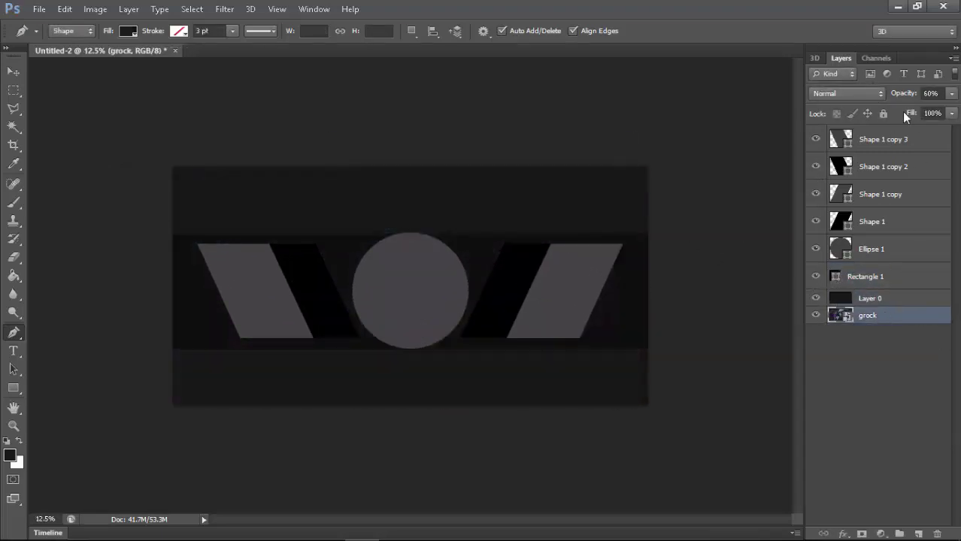
click(895, 301)
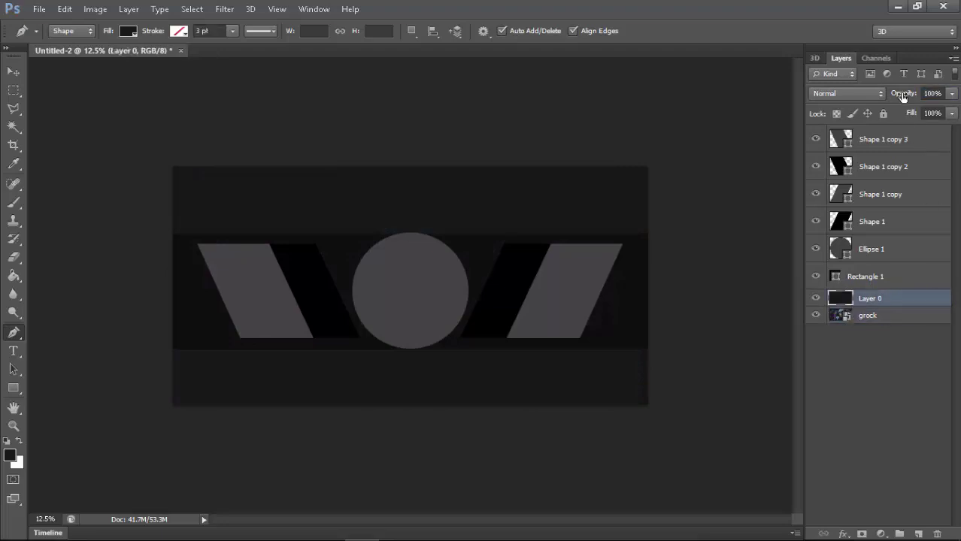
drag(905, 94, 903, 97)
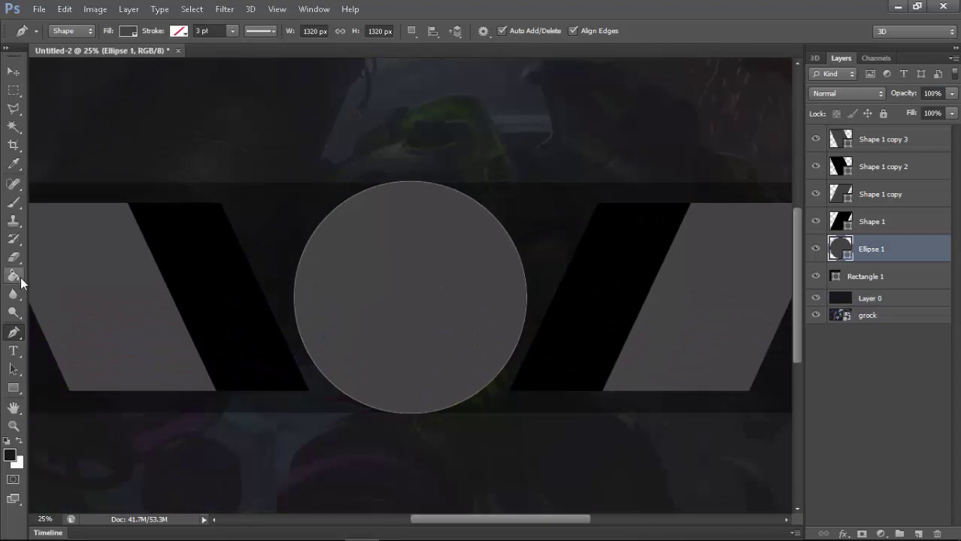
Make an elliptical selection and transform it to fit inside the centre circle
click(13, 90)
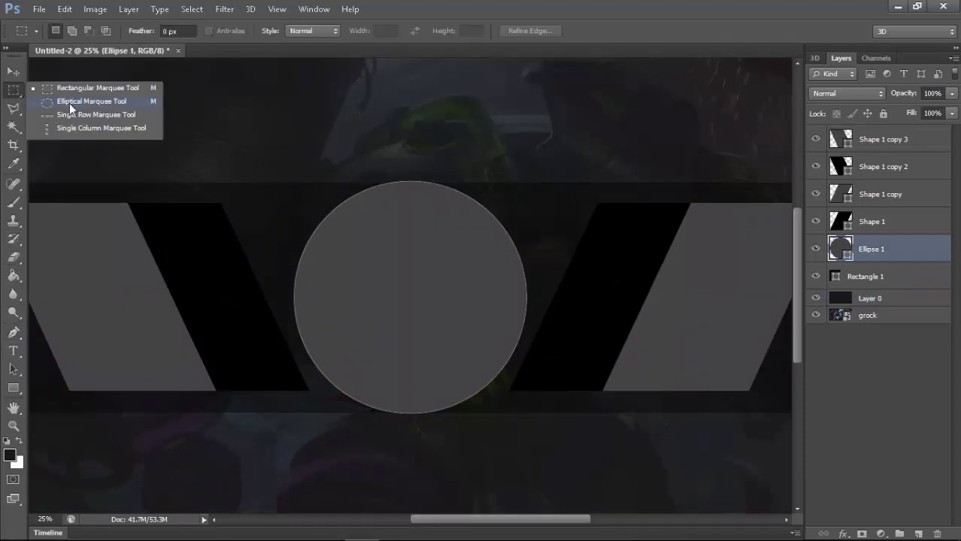
click(67, 98)
mouse_move(294, 186)
mouse_down()
mouse_move(503, 371)
mouse_move(514, 394)
mouse_up()
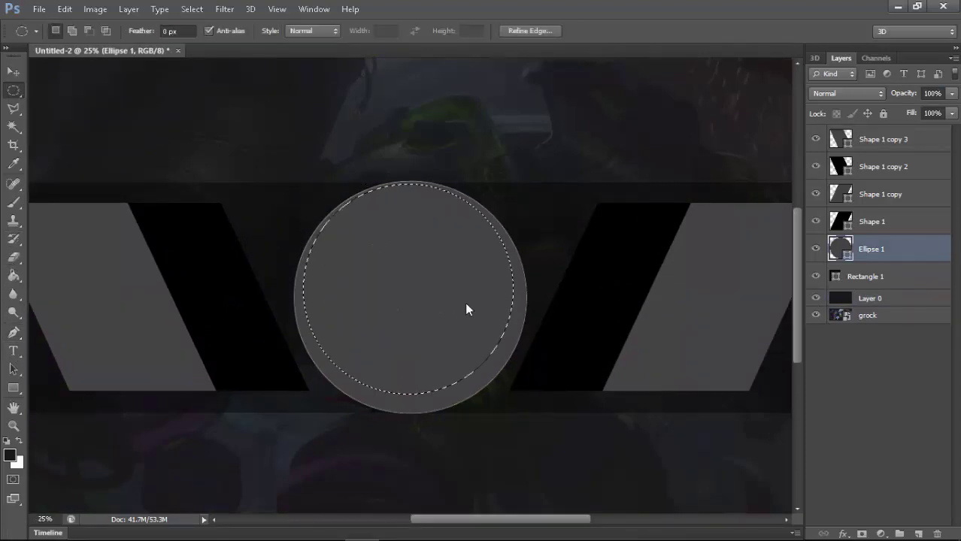
right_click(465, 304)
click(500, 181)
drag(438, 290, 440, 305)
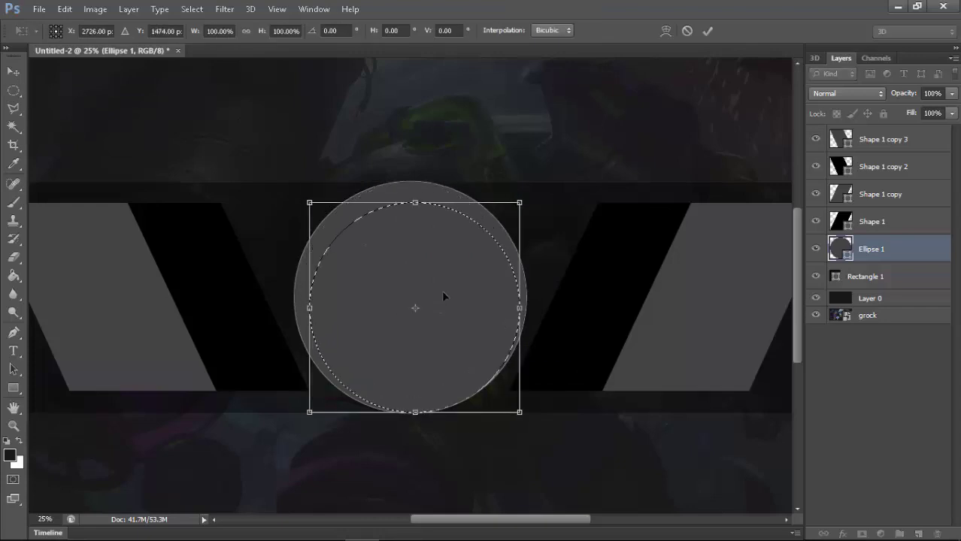
key(shift+Left)
key(shift+Up)
key(shift+Up)
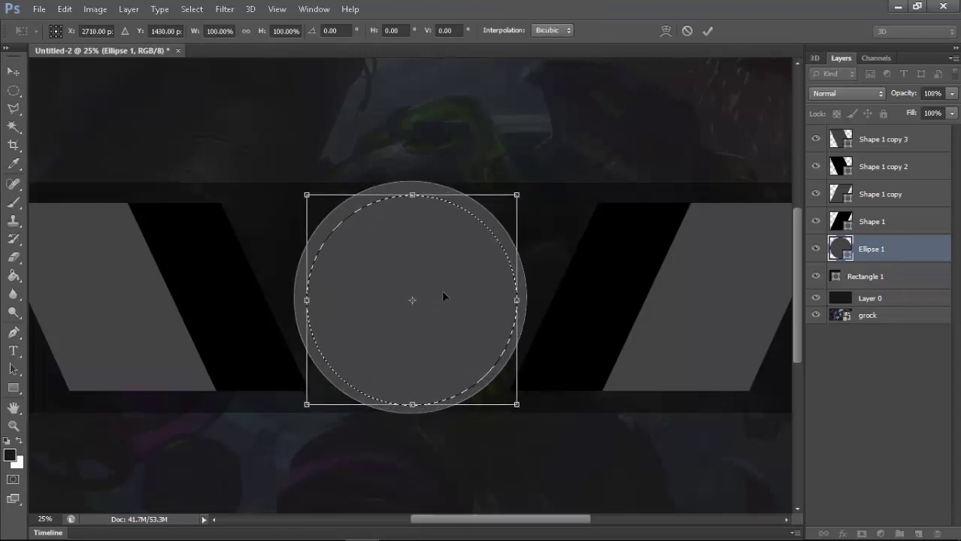
key(shift+Up)
key(shift+Up)
key(shift+Left)
key(Return)
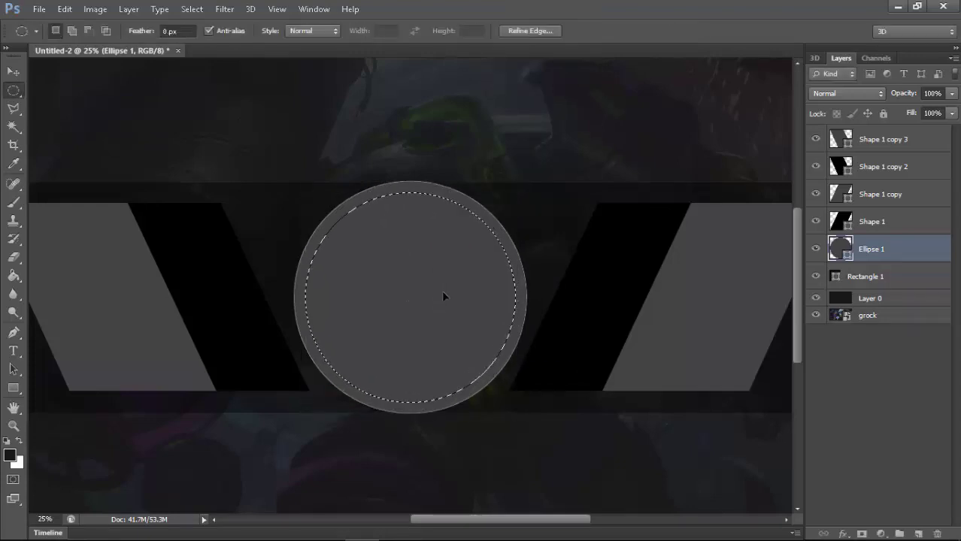
Rasterize Ellipse 1 and delete the selected centre, leaving a grey ring
right_click(916, 240)
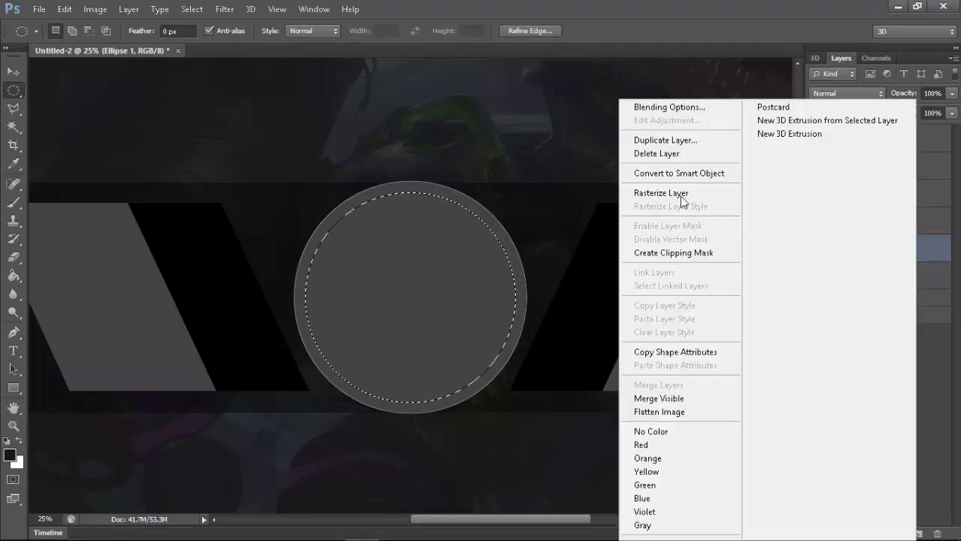
click(677, 193)
key(Delete)
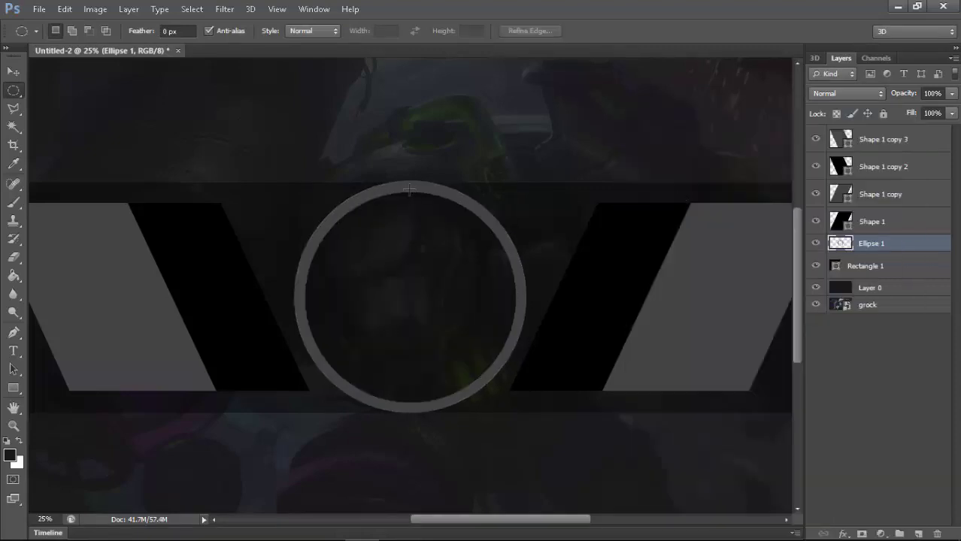
key(ctrl+minus)
key(ctrl+minus)
key(ctrl+minus)
key(ctrl+minus)
key(ctrl+plus)
key(ctrl+plus)
key(ctrl+plus)
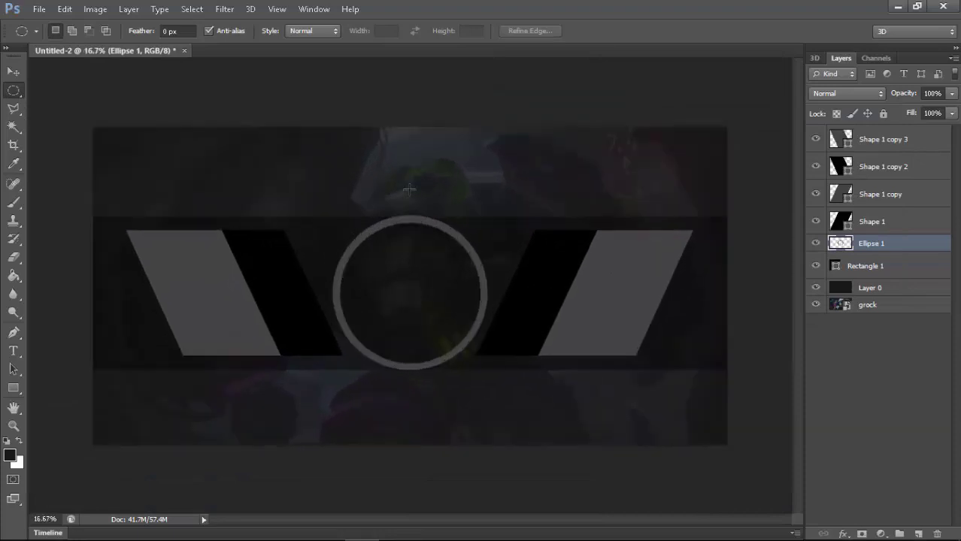
key(ctrl+plus)
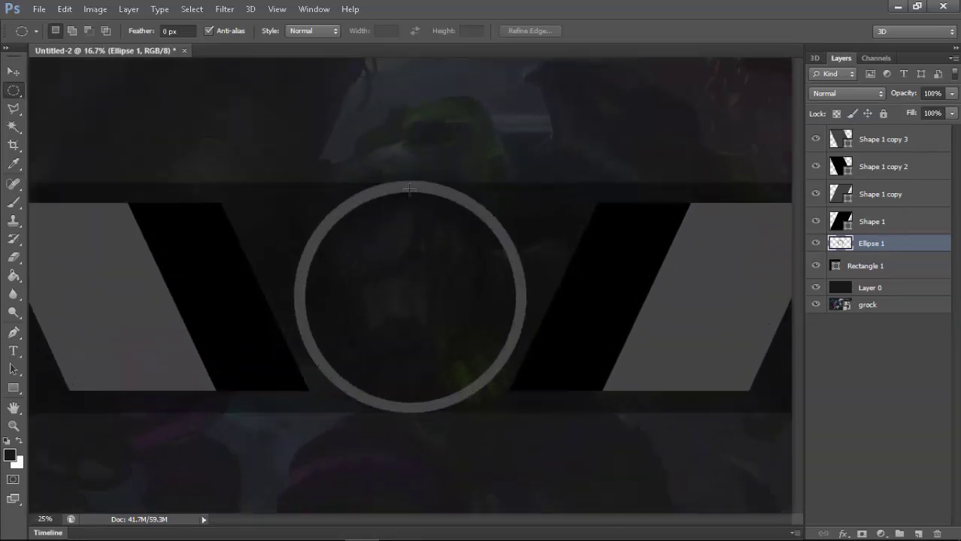
key(ctrl+minus)
key(v)
ctrl+click(554, 272)
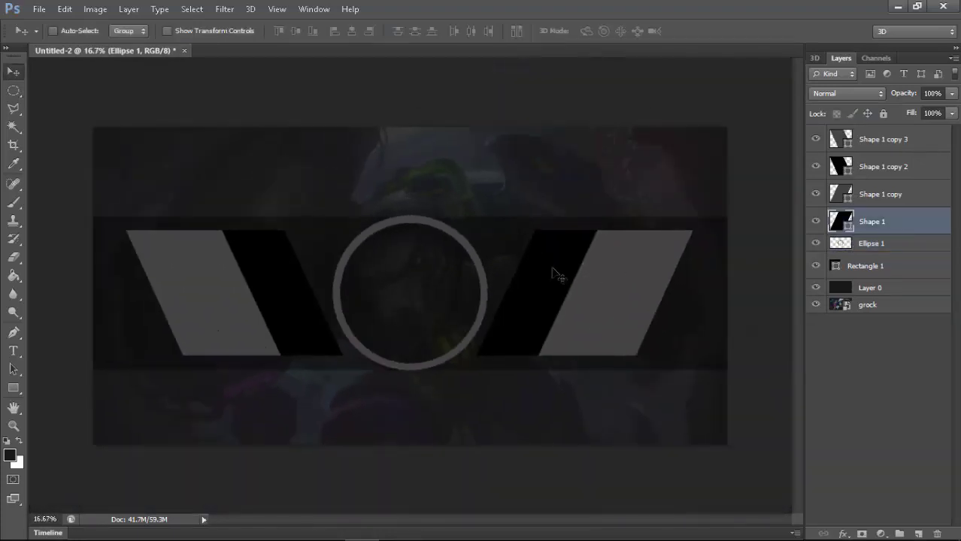
Place kimmy, shrink it right of the ring, and clip it to Shape 1 with Ctrl+Alt+G
click(40, 9)
click(77, 248)
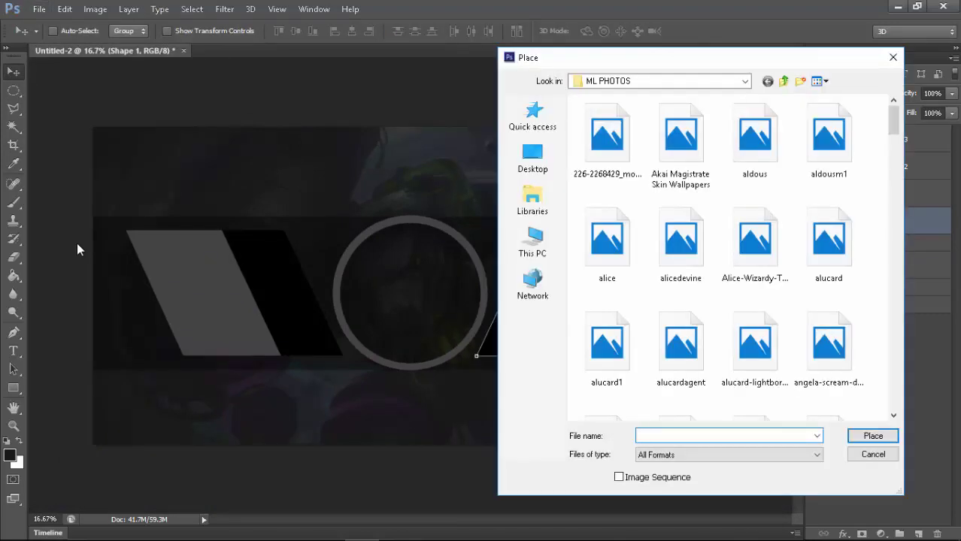
text(kim)
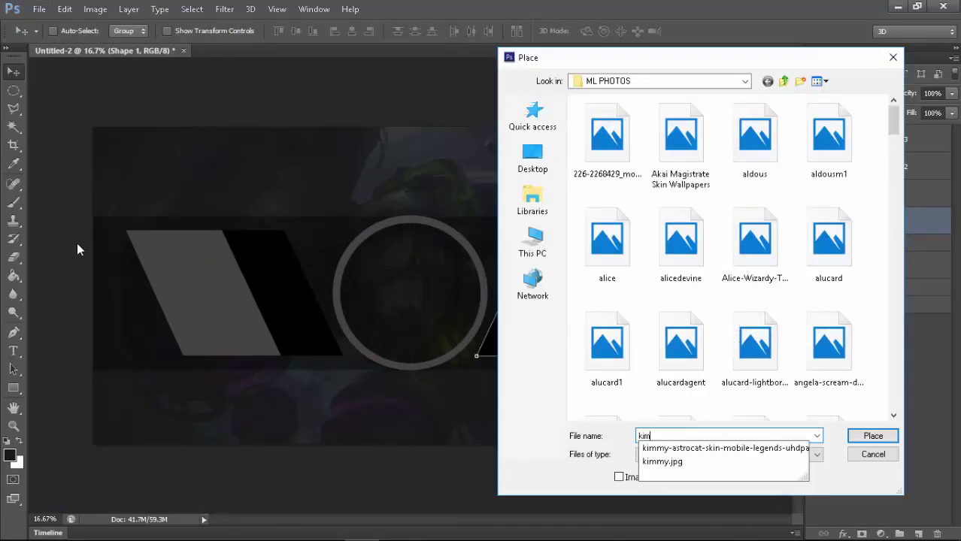
text(my.jpg)
key(Return)
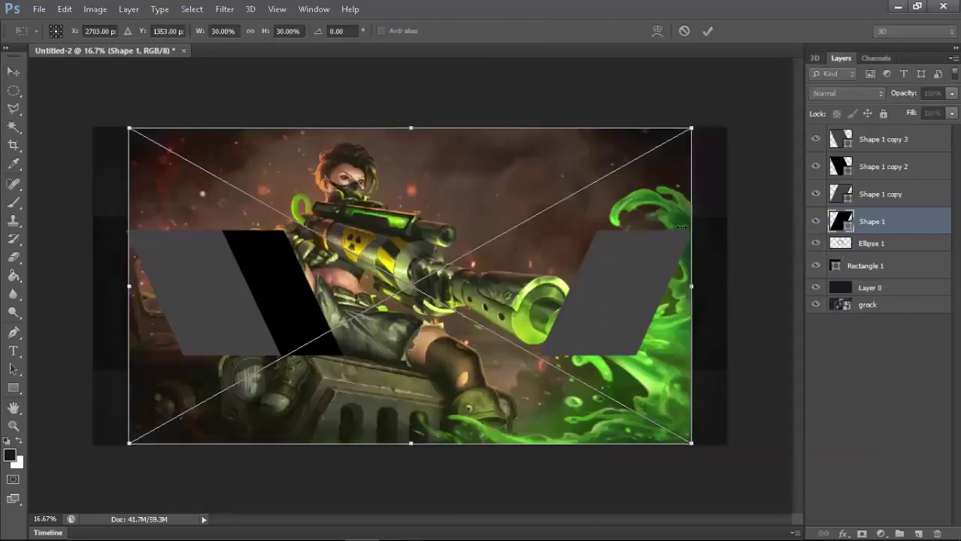
drag(123, 127, 461, 316)
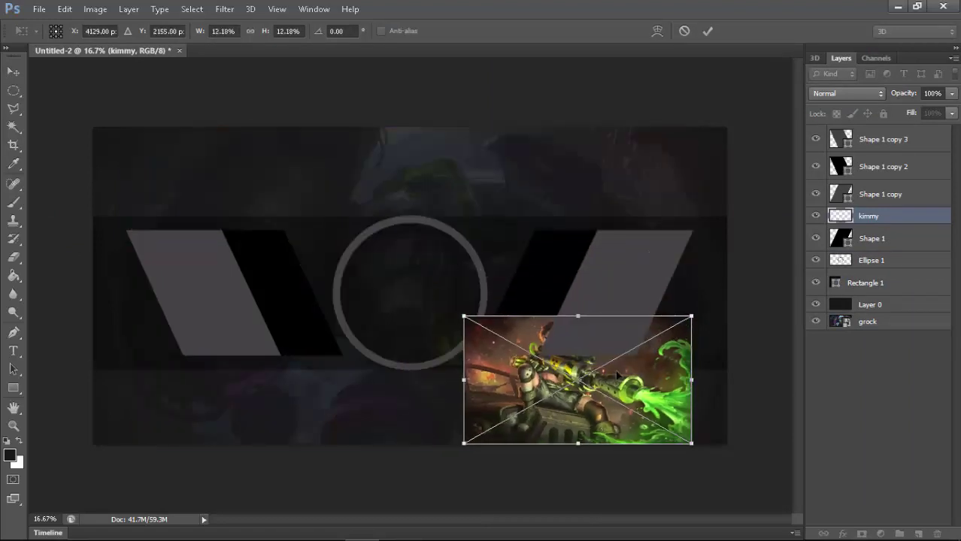
mouse_move(608, 399)
mouse_down()
mouse_move(596, 314)
mouse_move(615, 283)
mouse_up()
key(Return)
key(ctrl+alt+g)
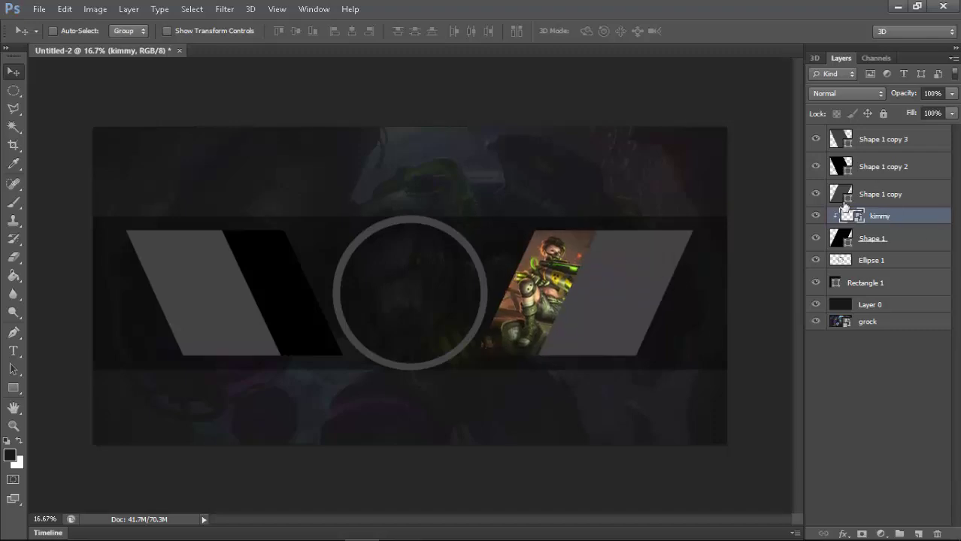
Make Shape 1 copy black at 53% opacity and shift it left over the kimmy image
double_click(841, 197)
click(496, 450)
click(824, 238)
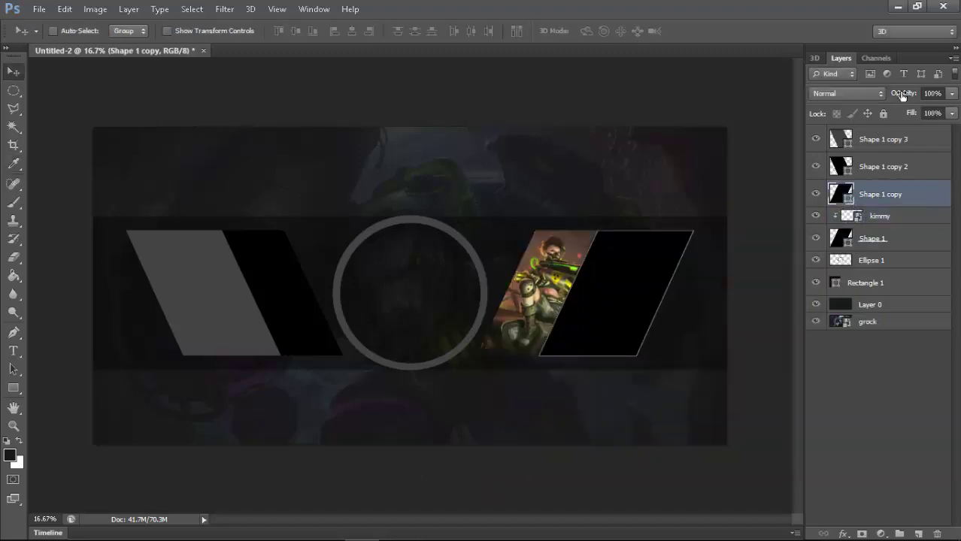
drag(903, 95, 905, 96)
key(p)
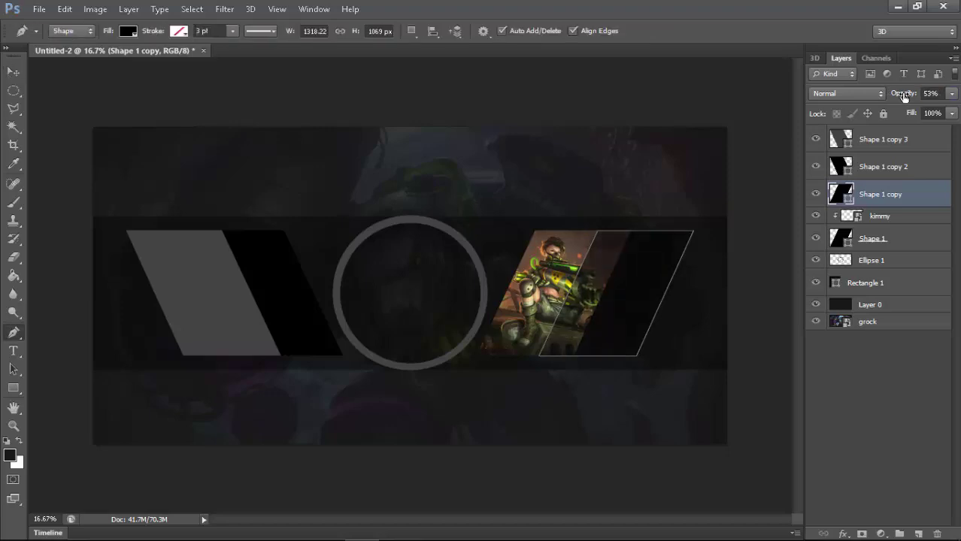
key(v)
mouse_move(677, 293)
mouse_down()
mouse_move(618, 295)
mouse_move(635, 295)
mouse_up()
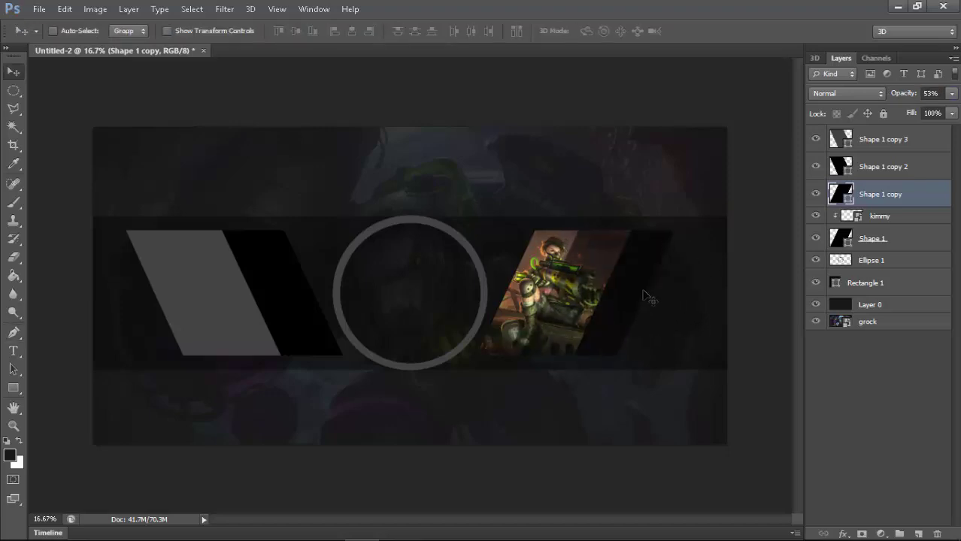
Select the Shape 1 copy 2 layer and bring up the Place dialog for another image
key(ctrl+minus)
key(ctrl+plus)
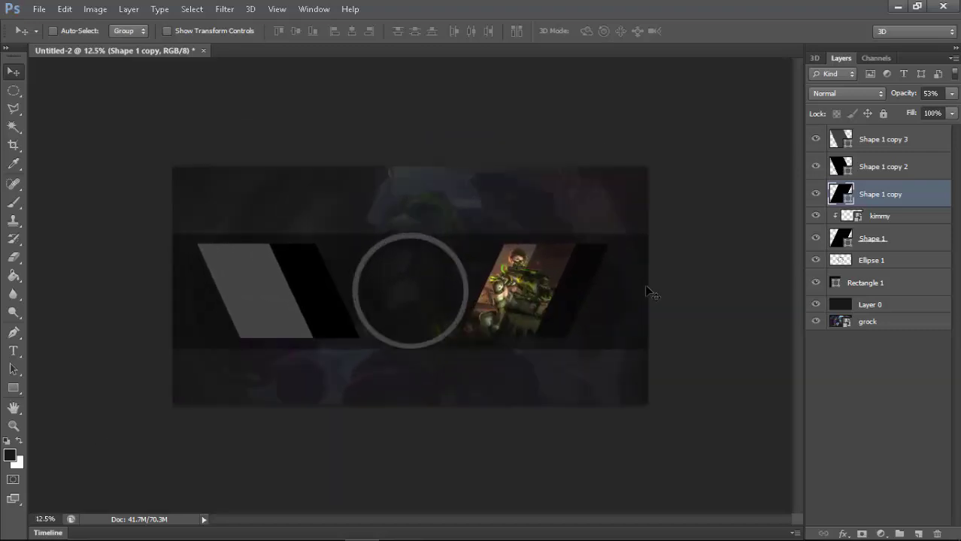
key(ctrl+plus)
ctrl+click(305, 295)
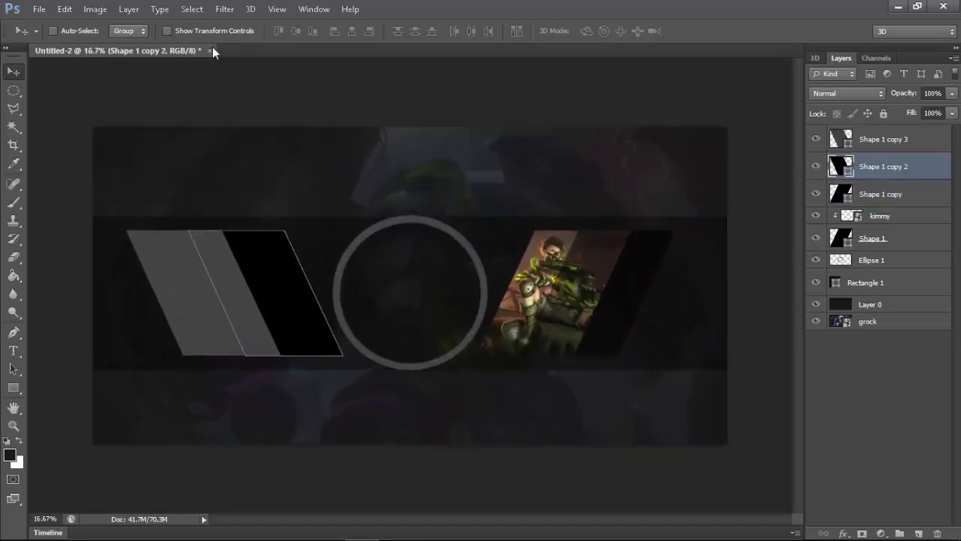
click(39, 10)
click(72, 238)
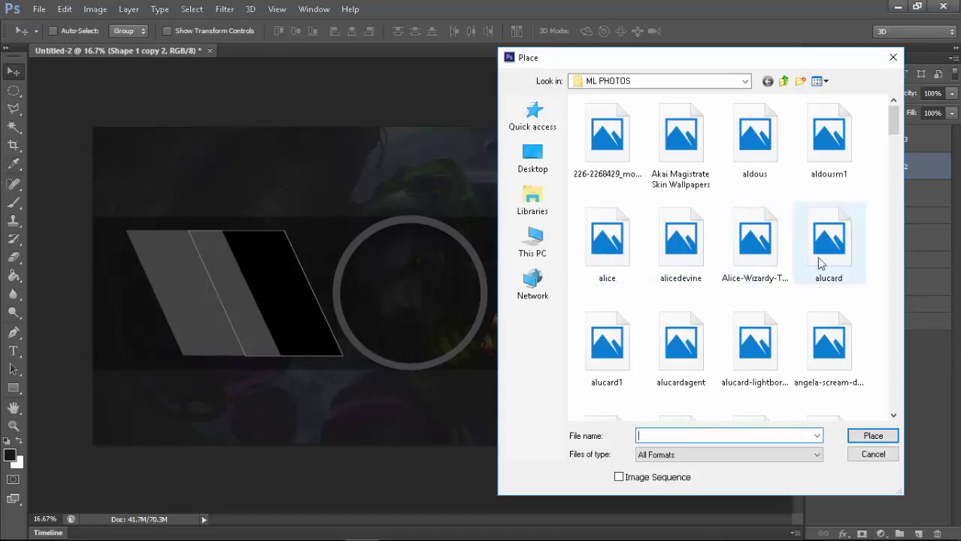
Place the Claude image, scale it to cover the left panel, and clip it to Shape 1 copy 2
scroll(823, 315, down, 5)
double_click(632, 307)
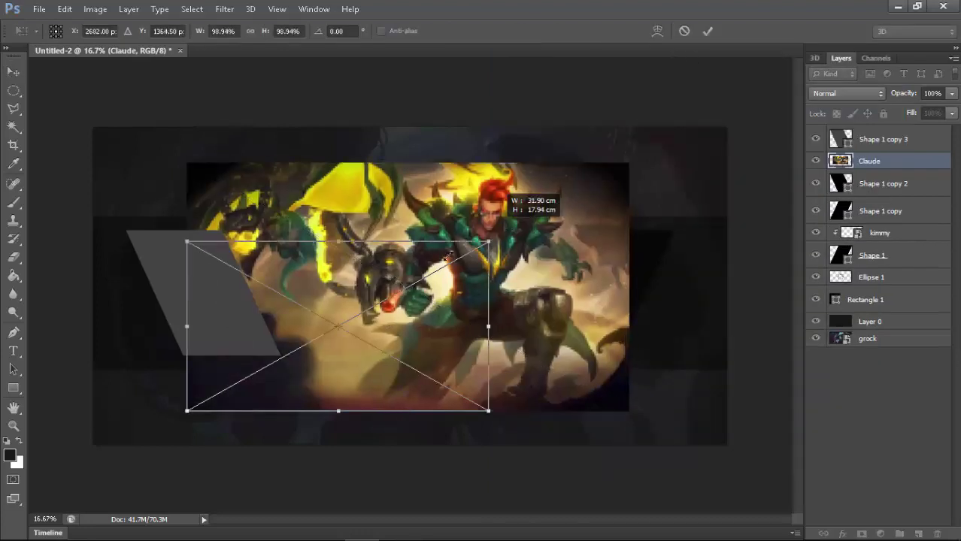
drag(634, 160, 399, 292)
drag(356, 351, 289, 289)
drag(332, 231, 359, 226)
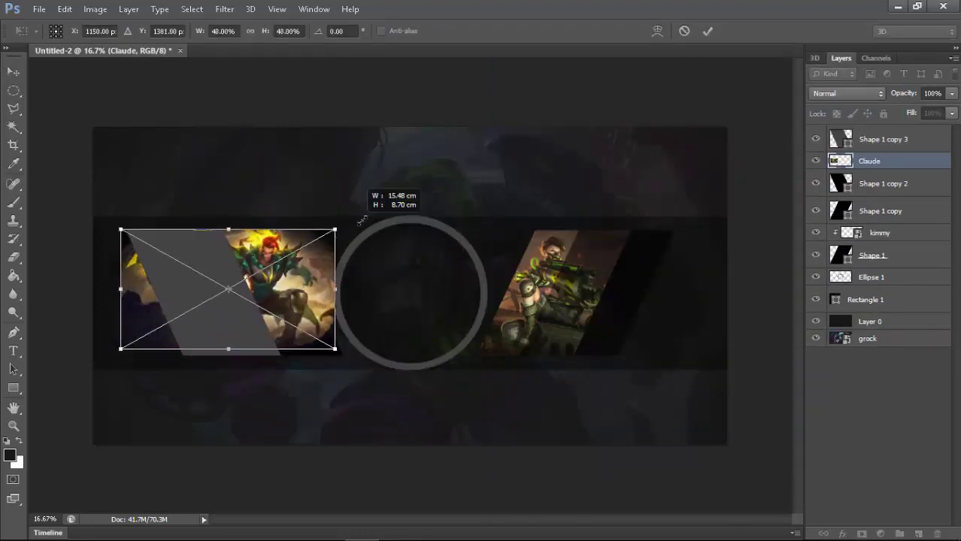
key(Return)
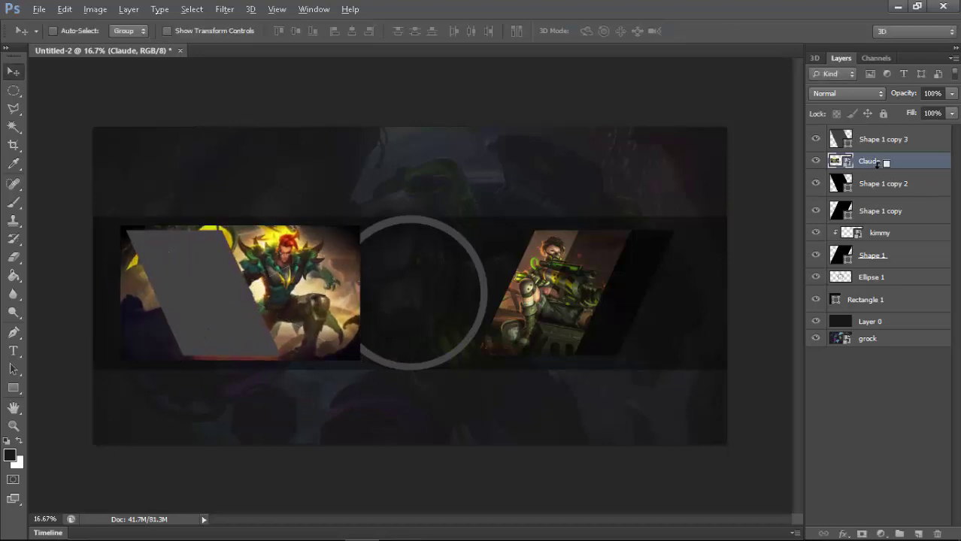
alt+click(878, 166)
drag(290, 275, 269, 276)
Make Shape 1 copy 3 black at 53% opacity
double_click(850, 148)
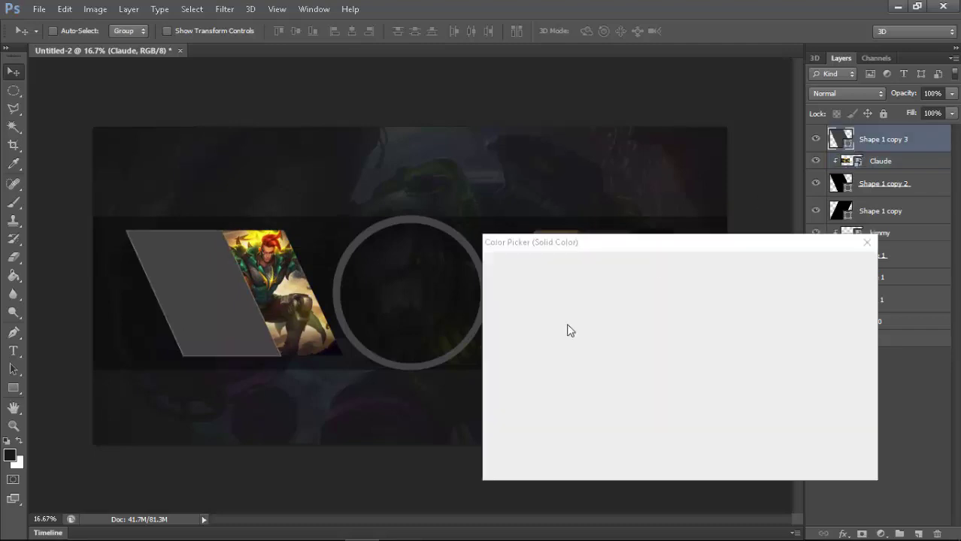
click(800, 267)
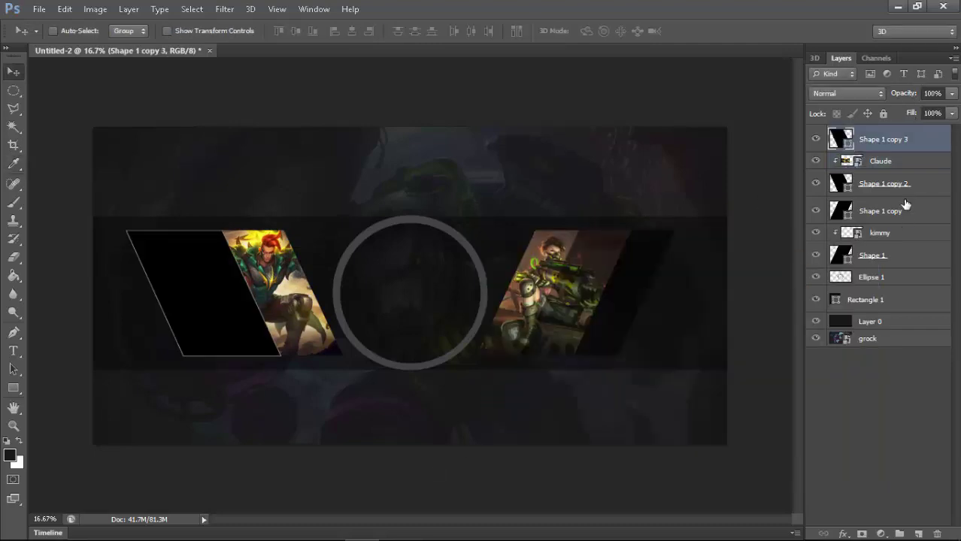
text(53)
key(Return)
Set the Shape 1 copy layer's opacity to 50%
click(916, 212)
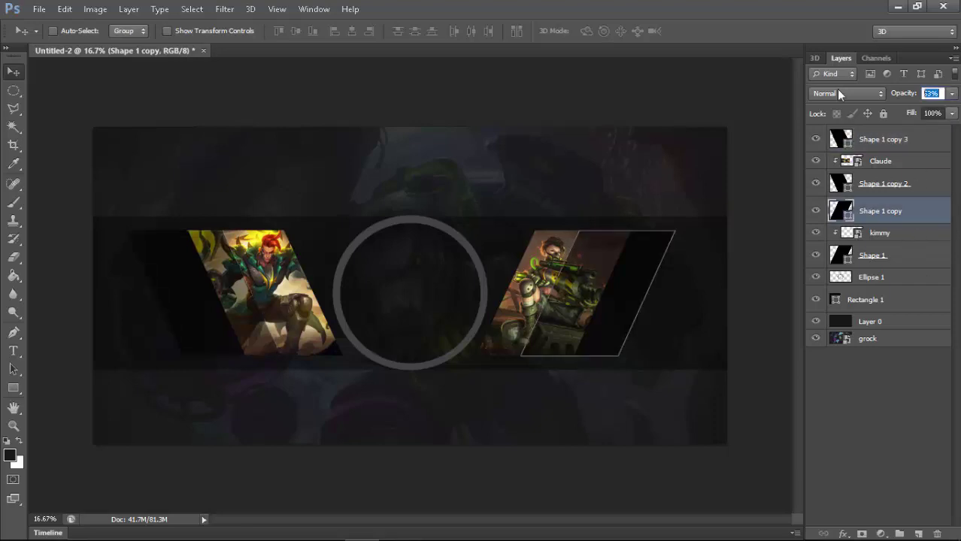
text(50)
key(Return)
key(p)
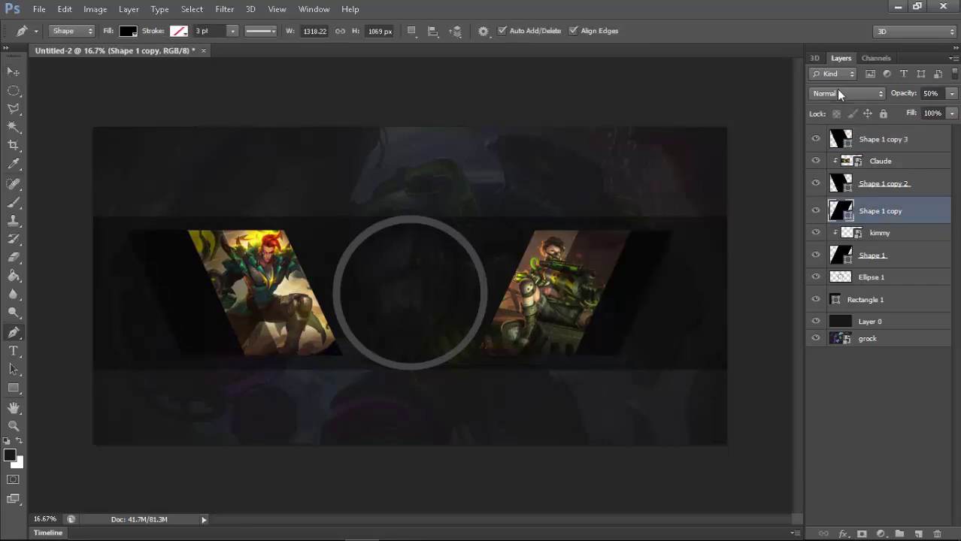
key(ctrl+minus)
key(ctrl+minus)
key(ctrl+minus)
key(ctrl+plus)
key(ctrl+plus)
key(ctrl+plus)
key(ctrl+plus)
key(ctrl+minus)
key(ctrl+minus)
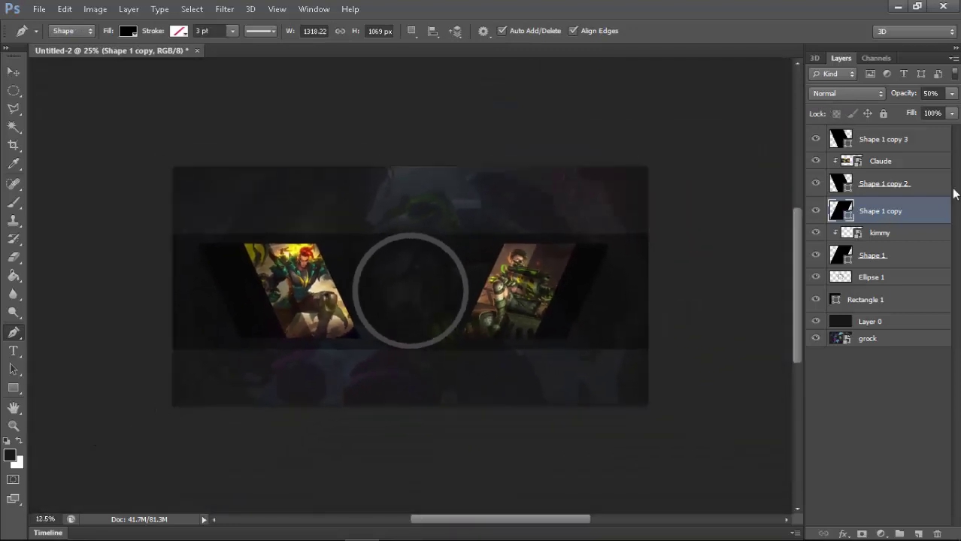
Select Shape 1 copy 3 and place the fanny image into the banner
key(v)
click(921, 191)
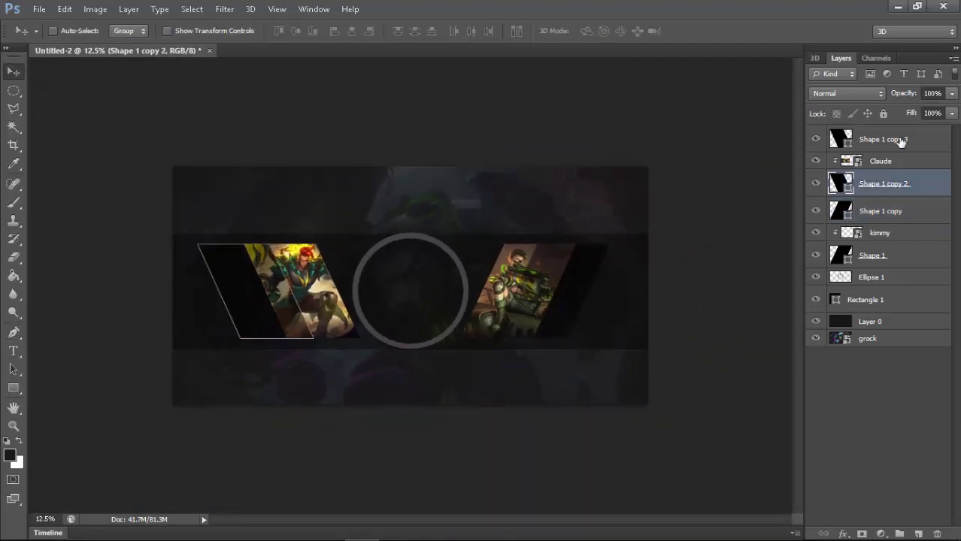
key(alt+bracketright)
click(39, 9)
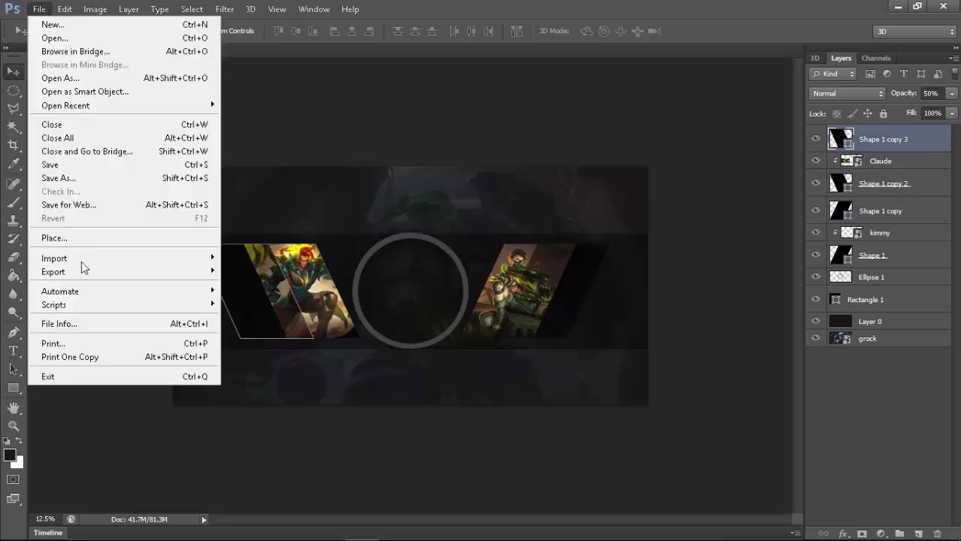
click(117, 241)
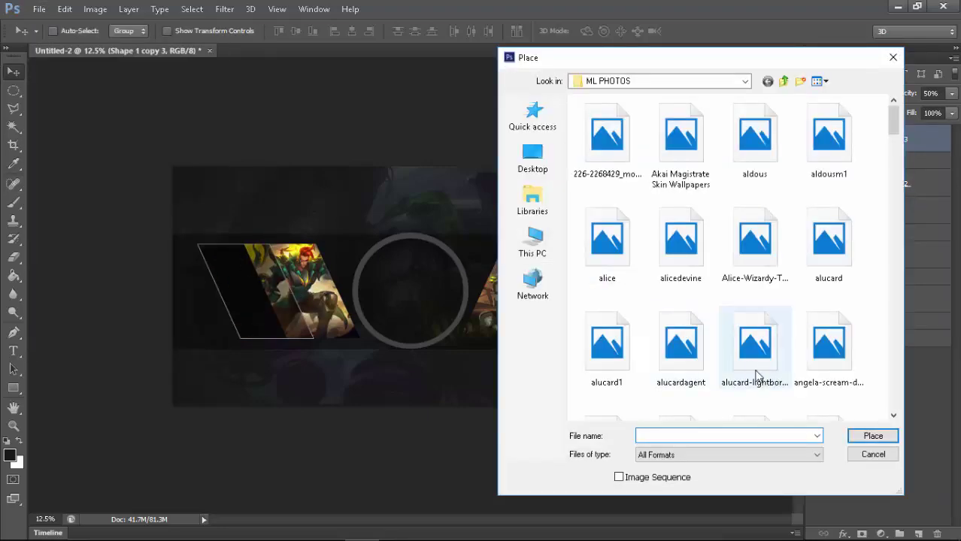
scroll(677, 359, down, 5)
double_click(772, 349)
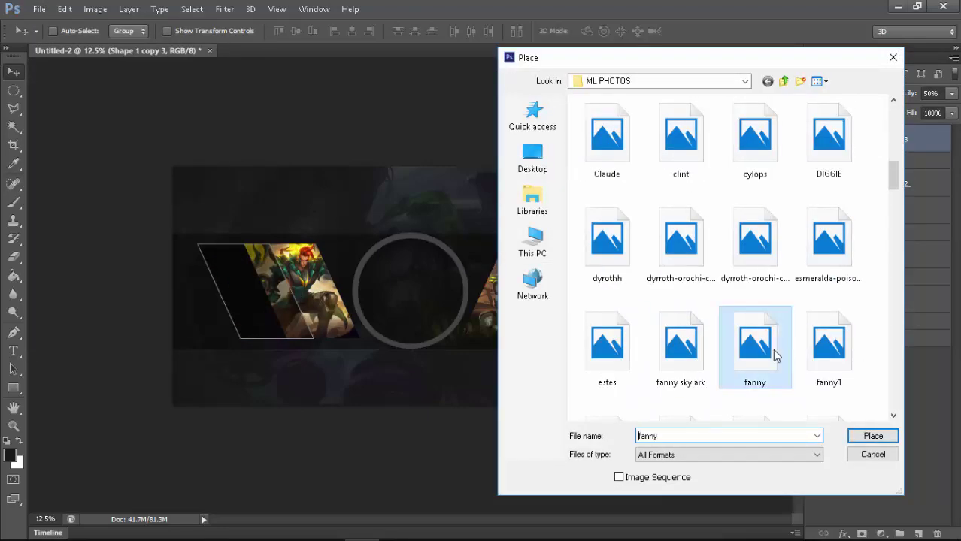
Place clint.jpg, scale it to about 48%, and move it over the banner's left side
click(39, 9)
click(45, 239)
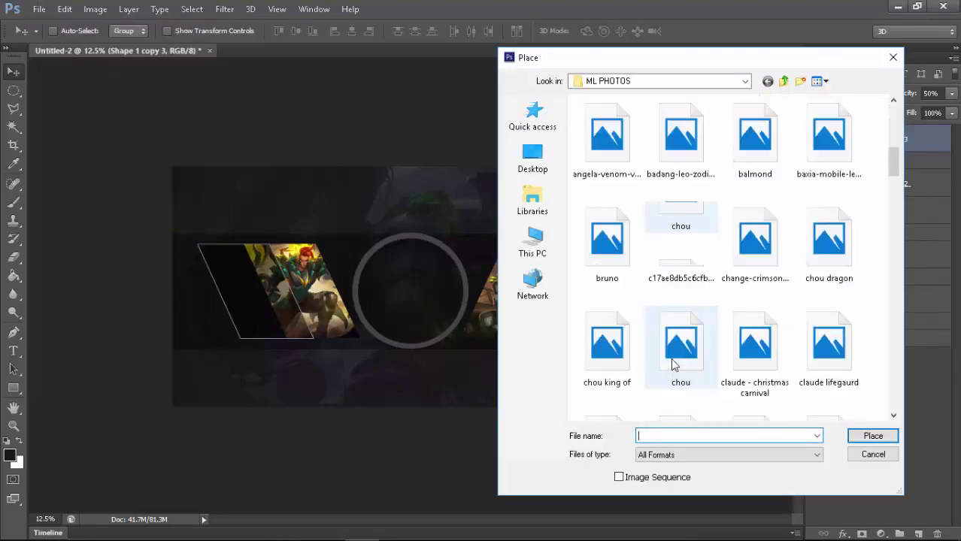
scroll(674, 365, down, 2)
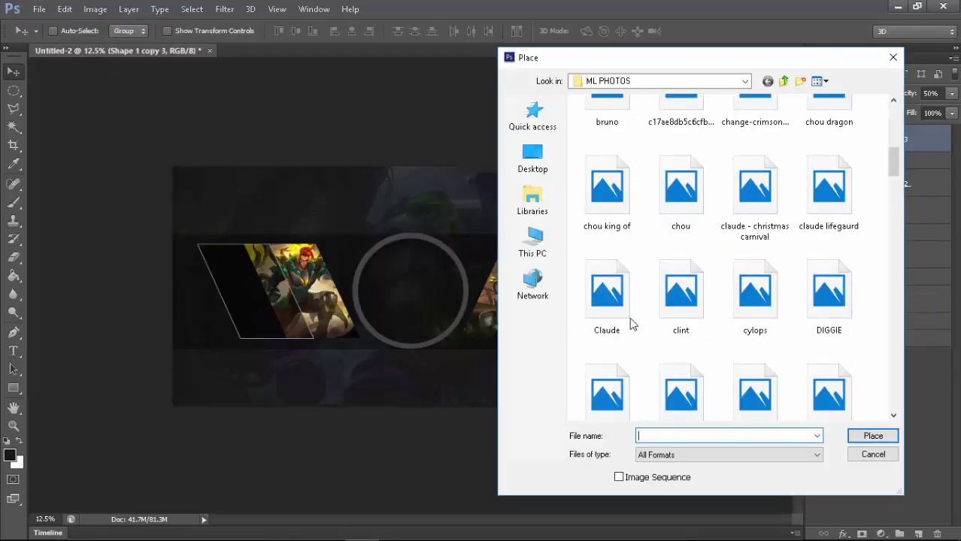
double_click(707, 318)
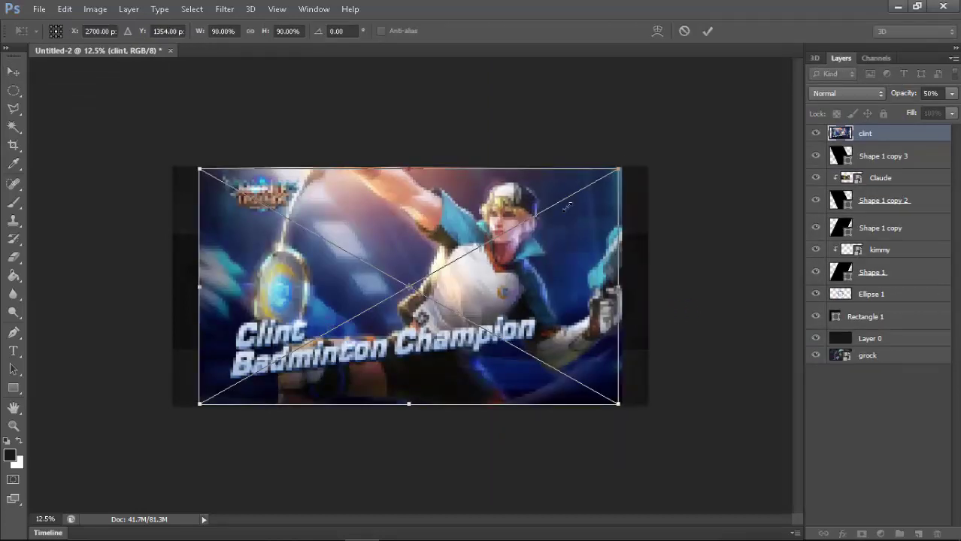
drag(621, 167, 425, 273)
drag(378, 347, 255, 312)
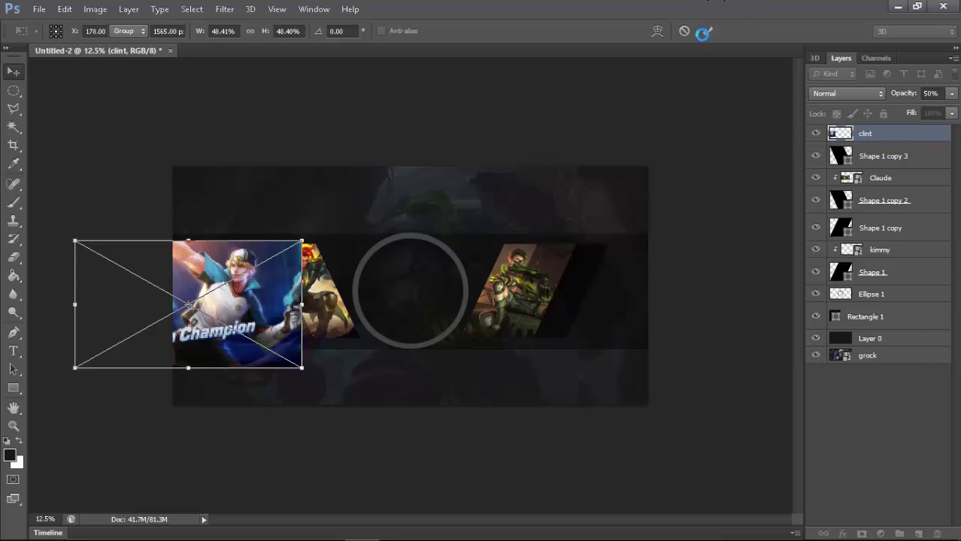
click(703, 32)
key(alt+v)
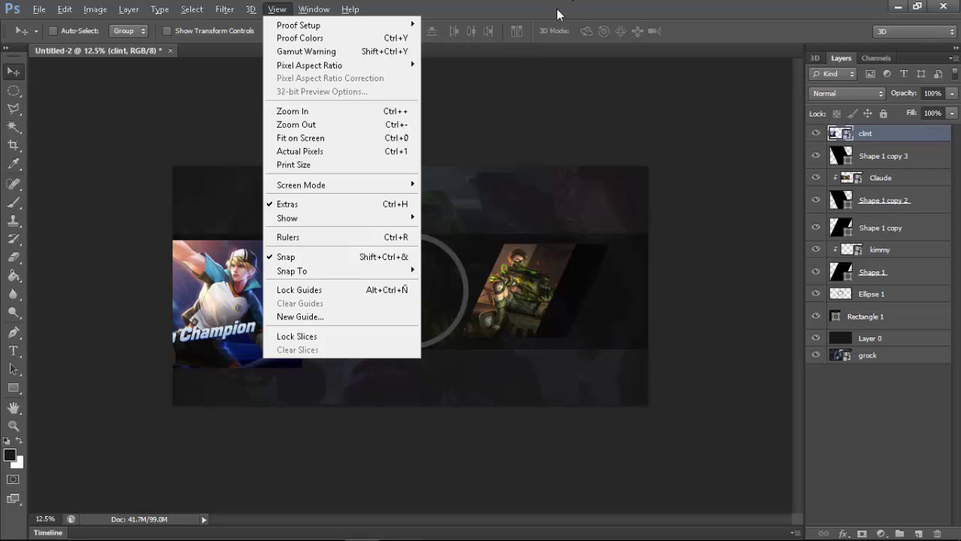
Clip the clint image into the Shape 1 copy 3 slanted panel
key(Escape)
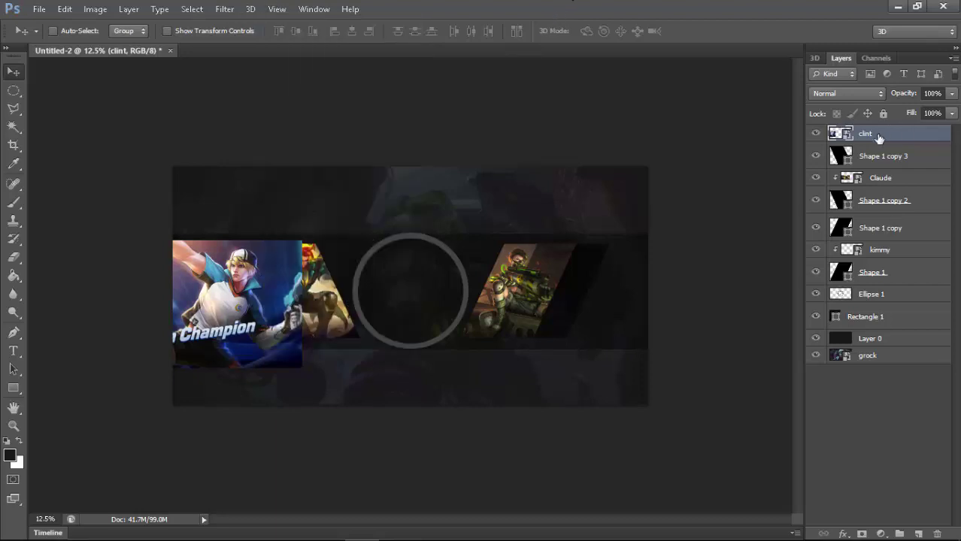
alt+click(872, 143)
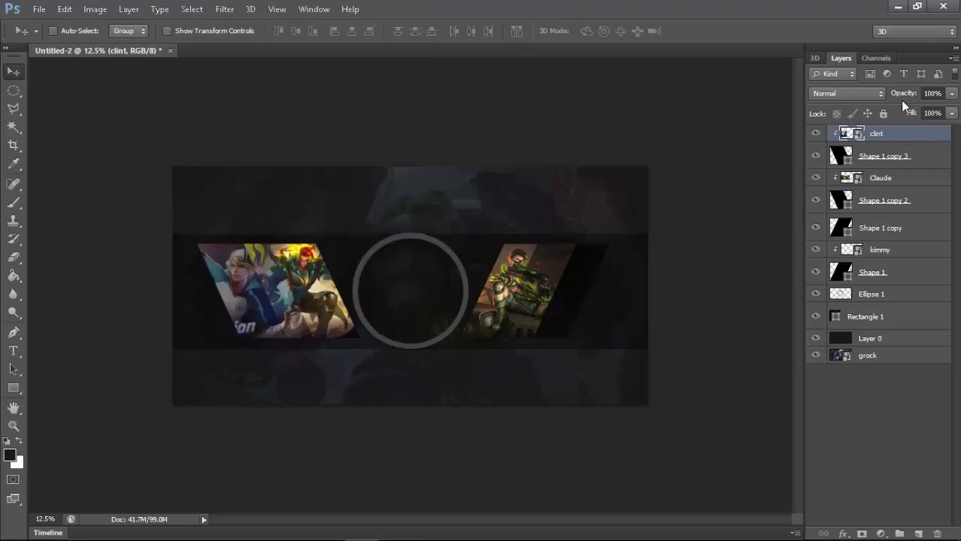
key(alt+bracketleft)
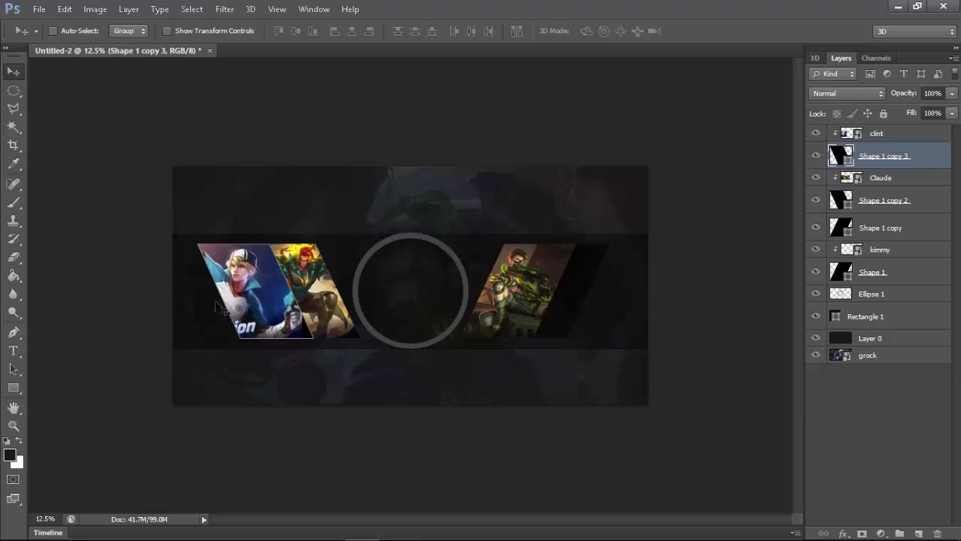
key(ctrl+t)
key(Return)
Resize the clint image to about 41% and shift it right within its panel
click(935, 133)
key(ctrl+t)
click(506, 223)
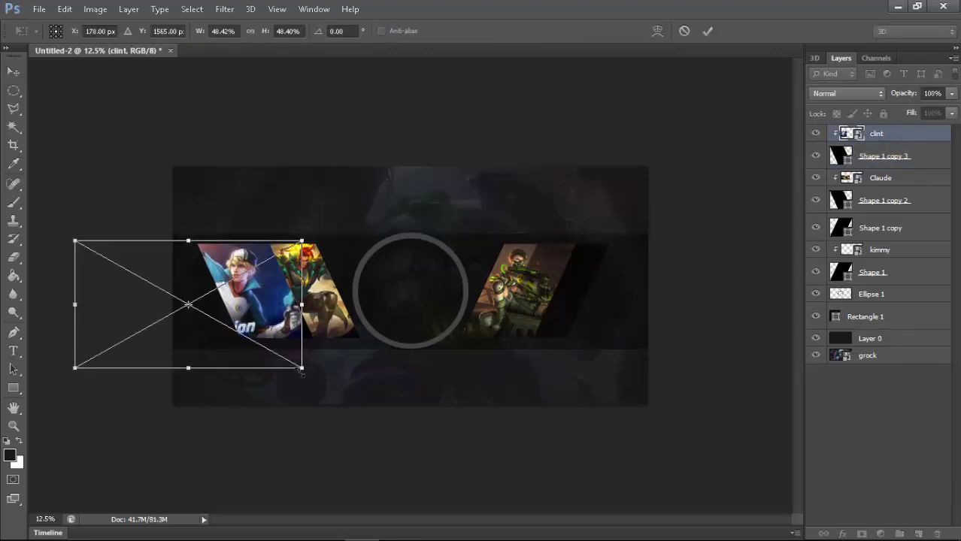
drag(301, 369, 274, 356)
drag(226, 293, 273, 294)
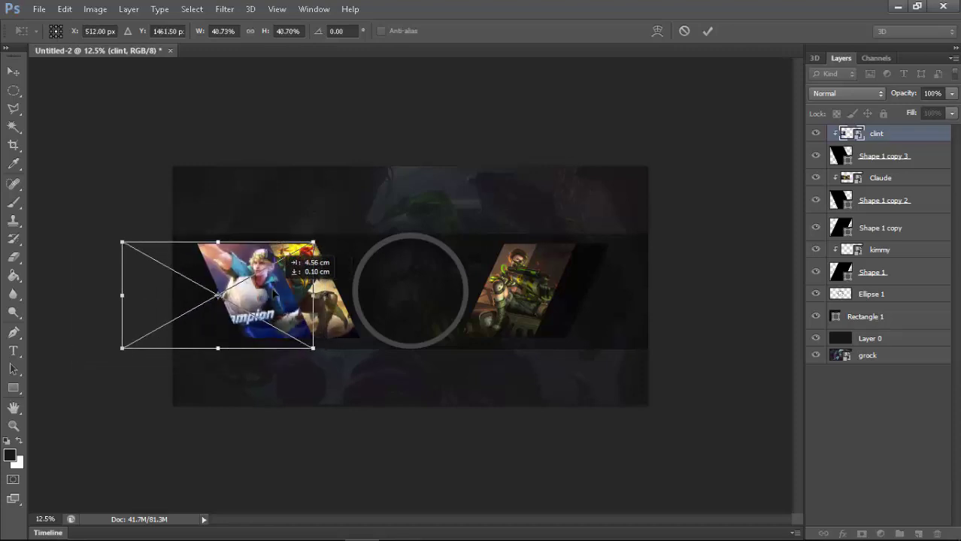
key(Return)
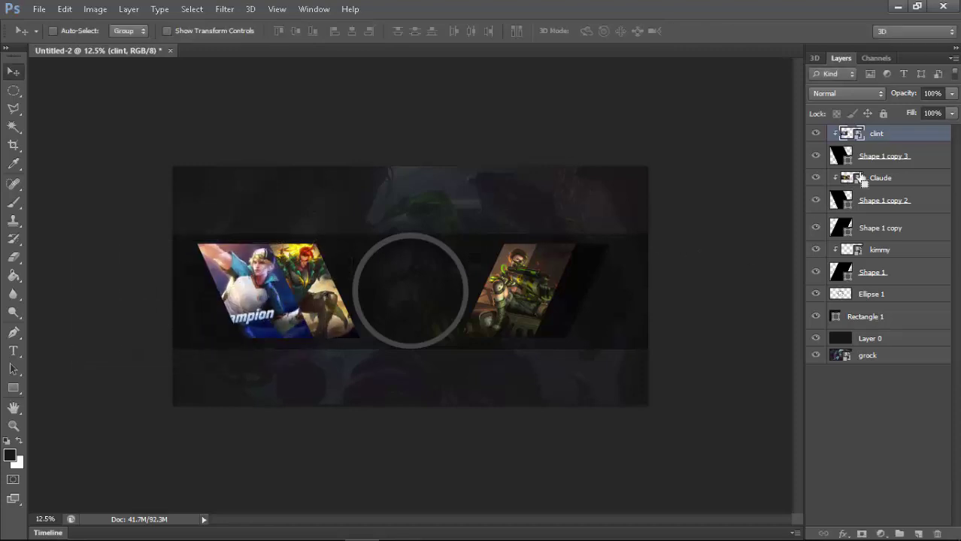
Move the clint panel layers below the Claude pair and position it at the banner's left edge
ctrl+click(905, 156)
drag(905, 155, 908, 225)
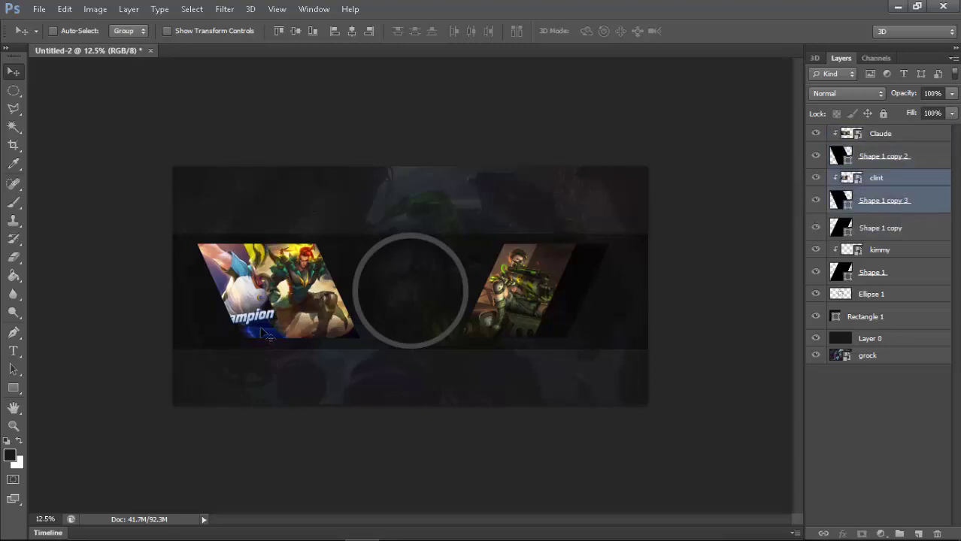
key(ctrl+t)
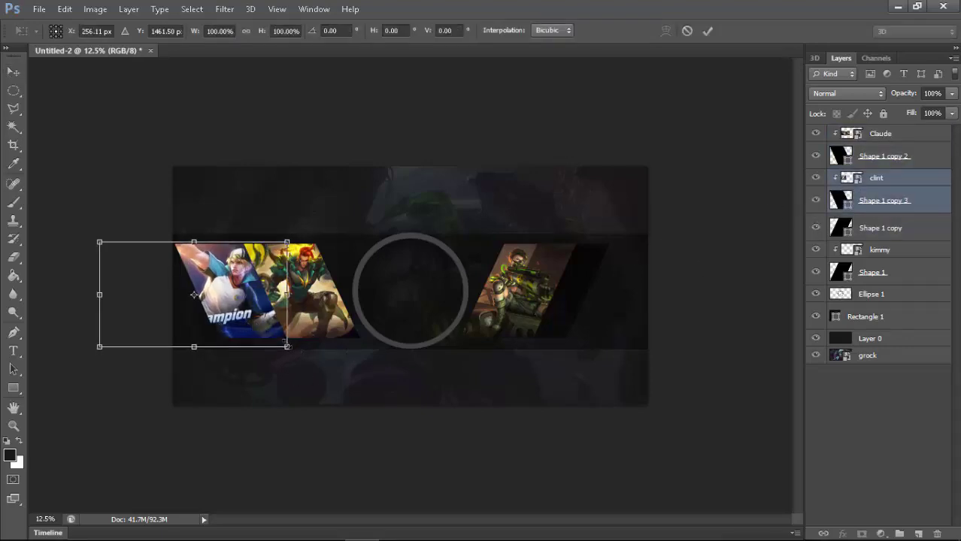
drag(194, 295, 173, 285)
key(Return)
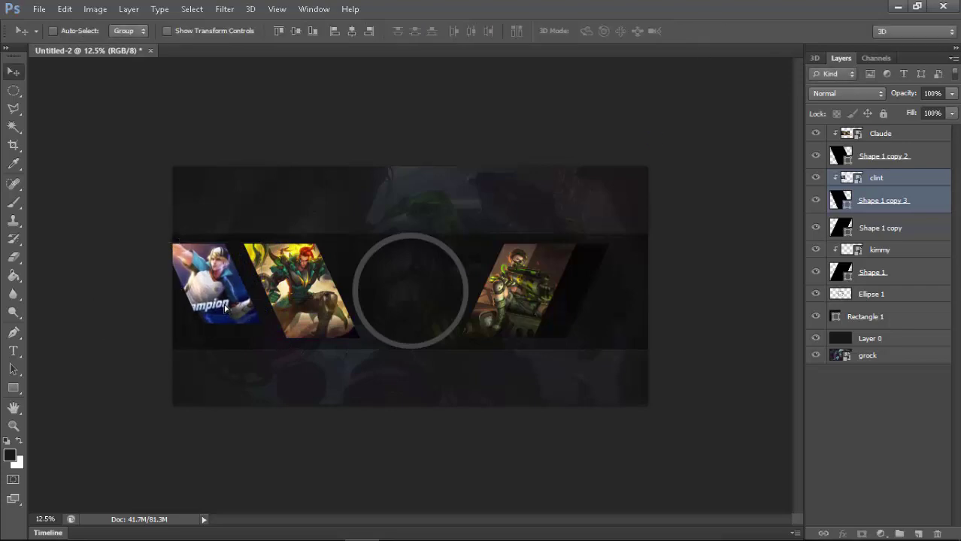
drag(225, 309, 245, 314)
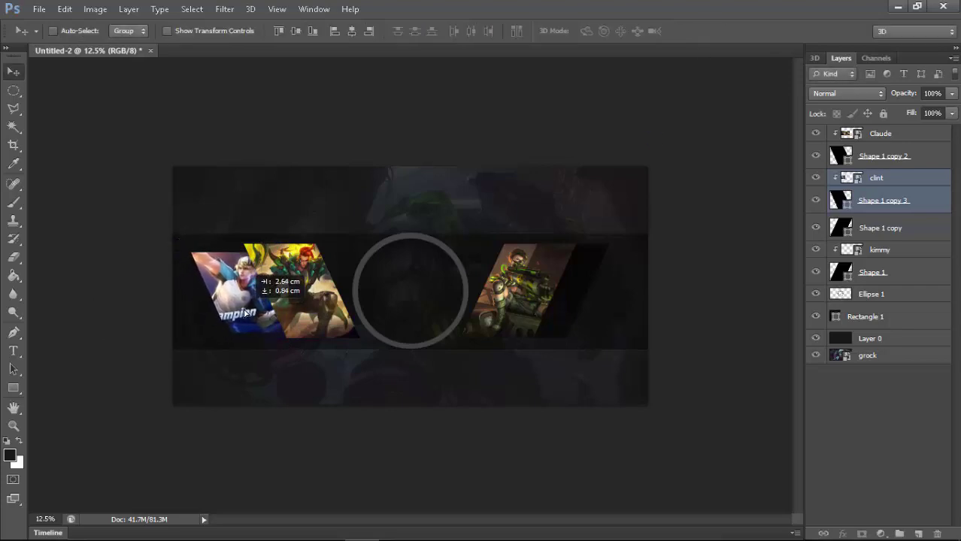
key(ctrl+plus)
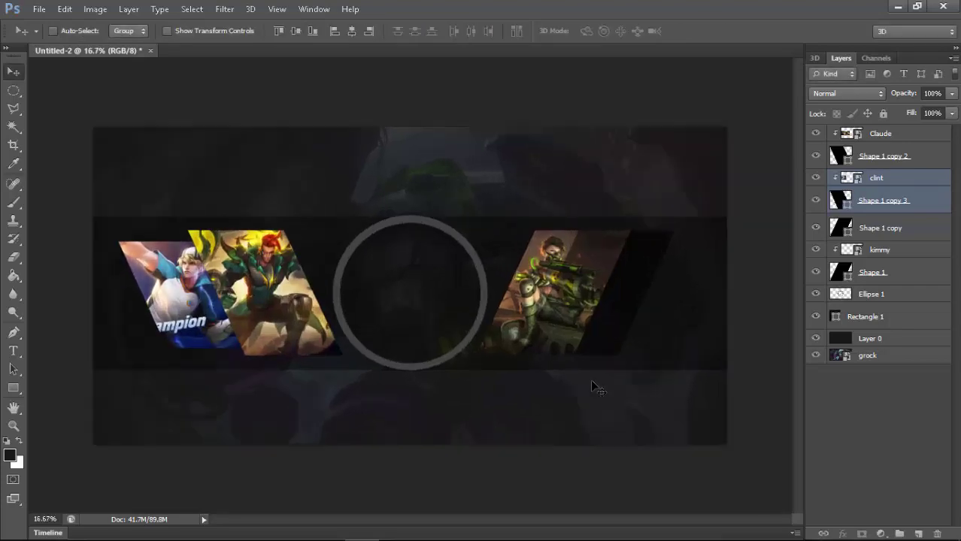
drag(224, 331, 220, 331)
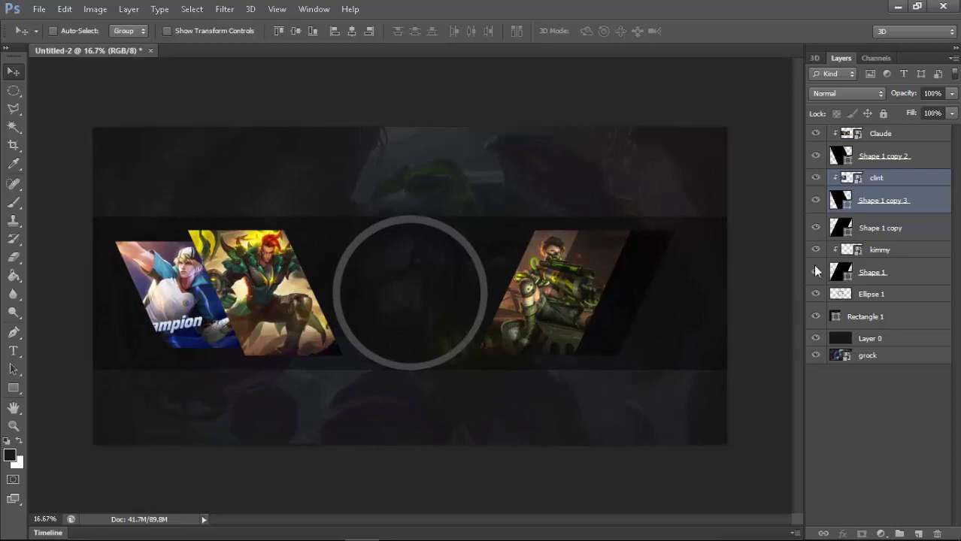
Duplicate the clint panel, flip it horizontally, and place it on the banner's right side
key(ctrl+j)
key(ctrl+t)
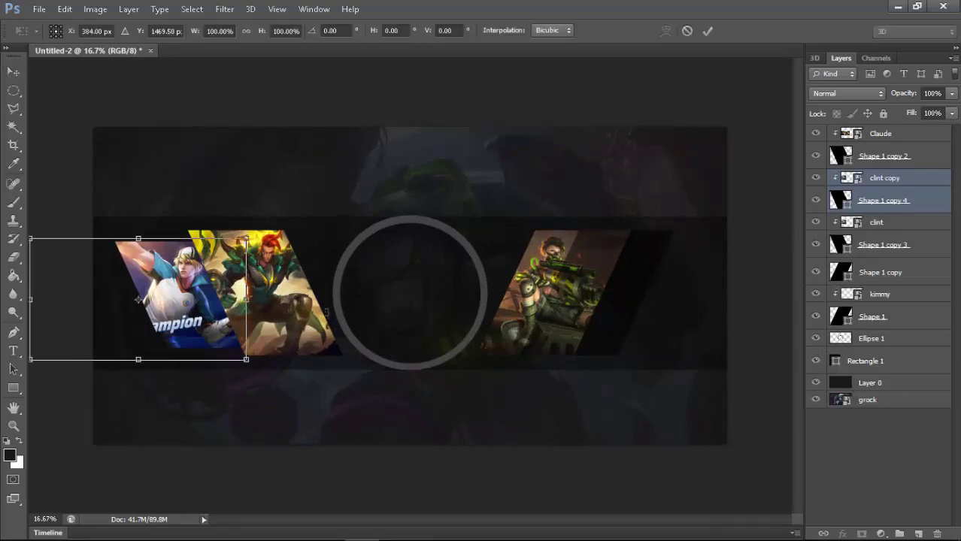
right_click(190, 71)
click(323, 277)
drag(176, 311, 700, 310)
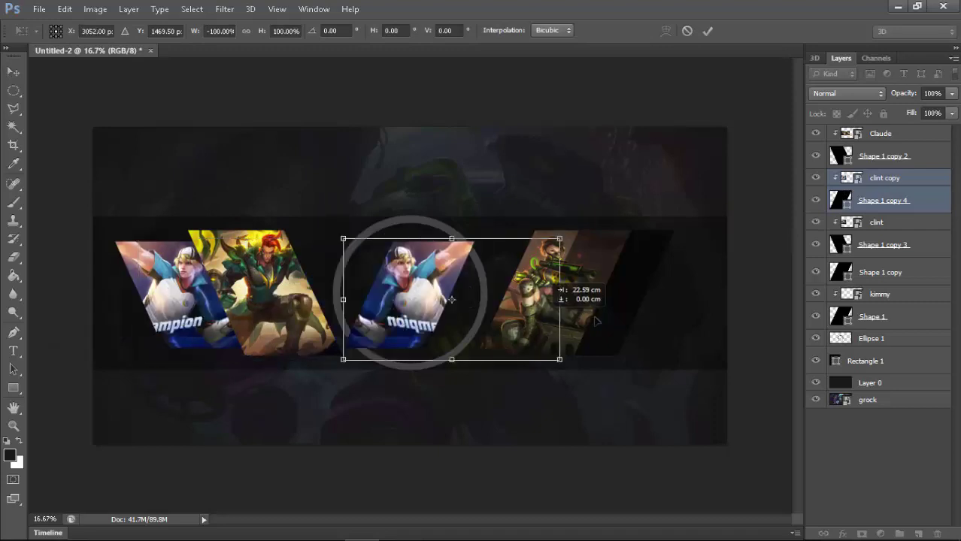
key(Return)
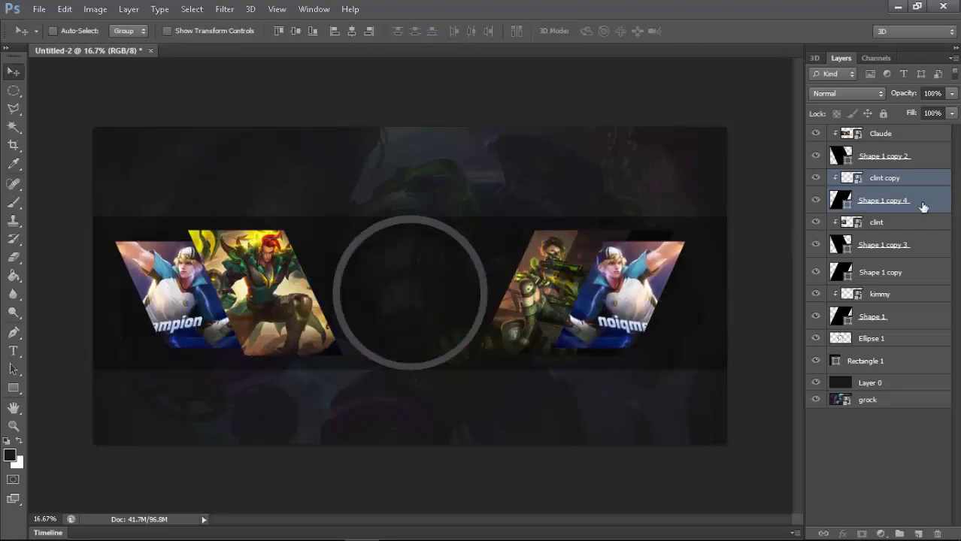
mouse_move(922, 205)
mouse_down()
mouse_move(907, 366)
mouse_move(914, 328)
mouse_up()
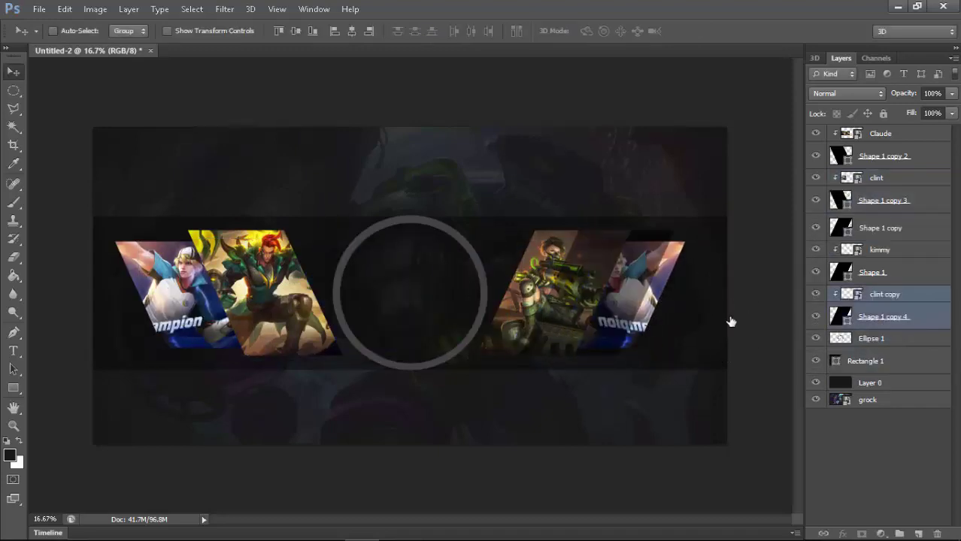
drag(645, 302, 663, 302)
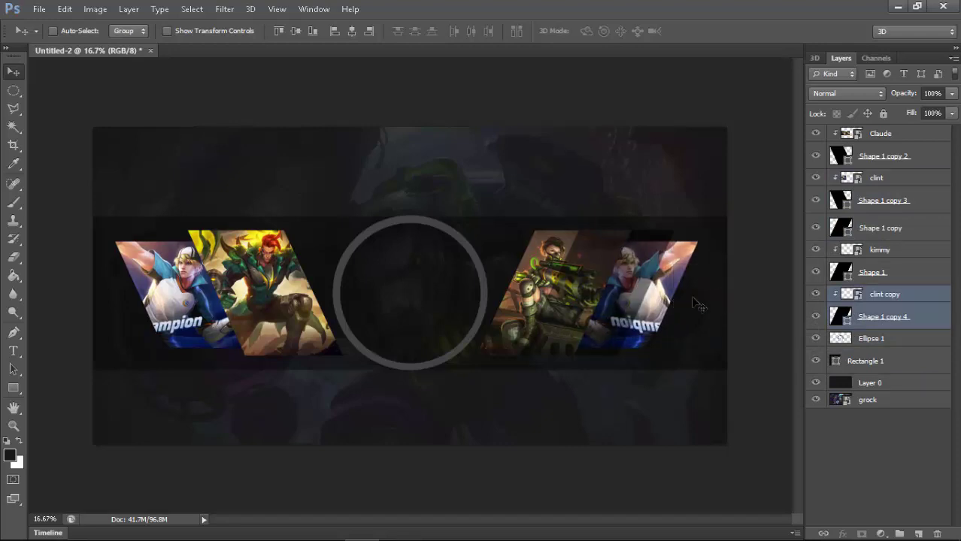
Delete the Shape 1 copy layer
click(910, 275)
click(897, 236)
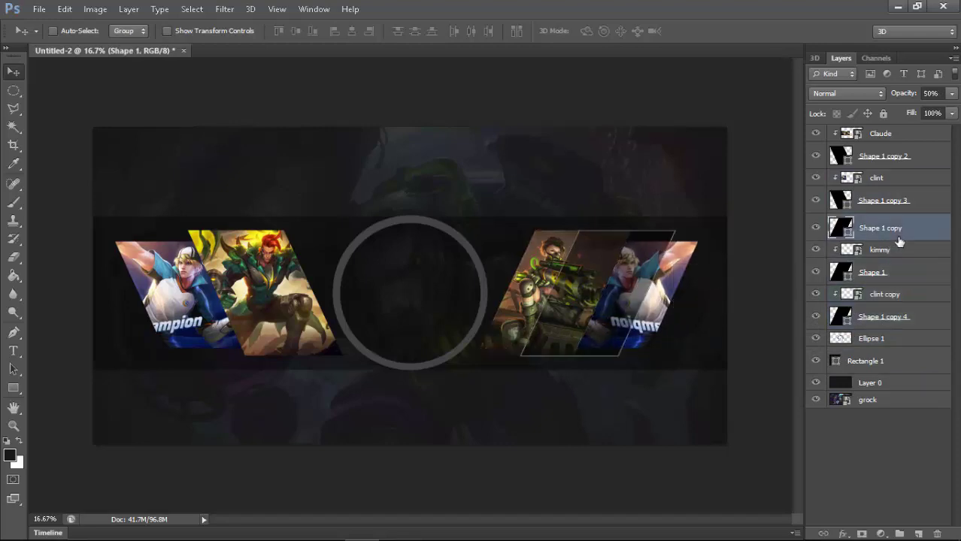
key(Delete)
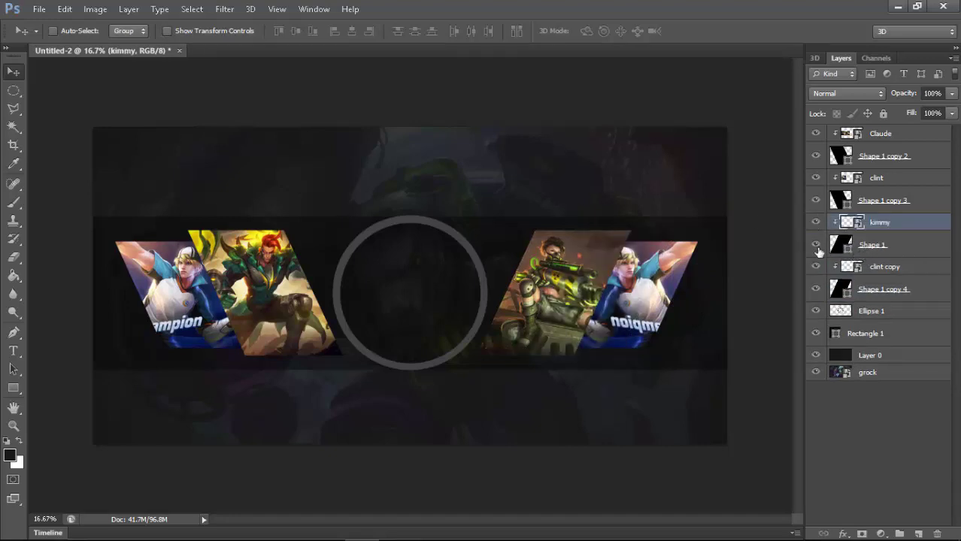
Delete the clint copy image layer from the right panel
click(816, 177)
click(816, 178)
click(816, 133)
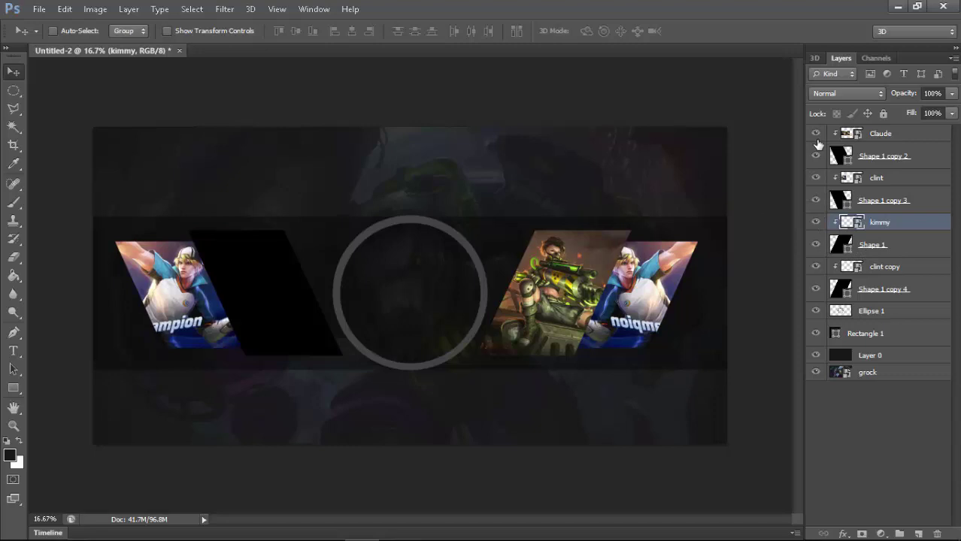
click(883, 266)
key(Delete)
Place granger.jpg into the banner
click(39, 9)
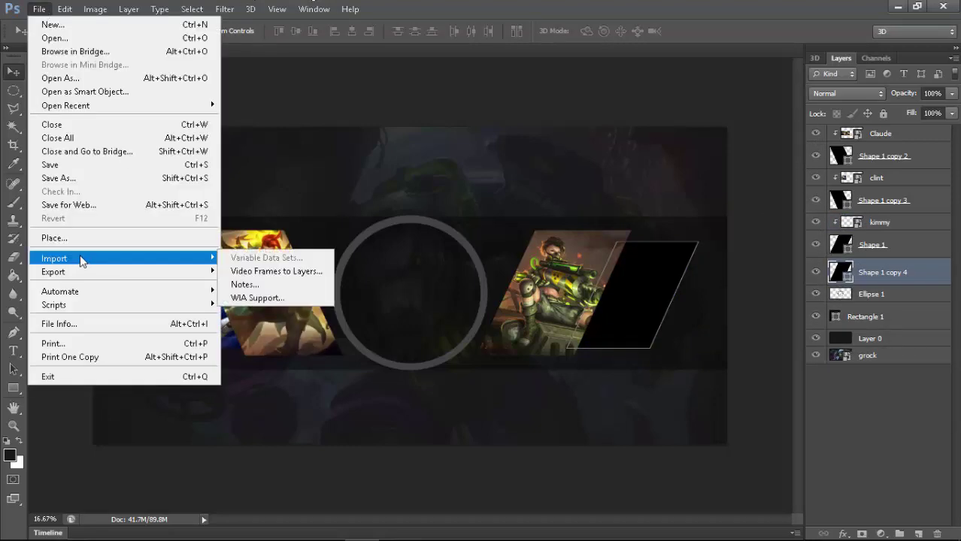
click(81, 239)
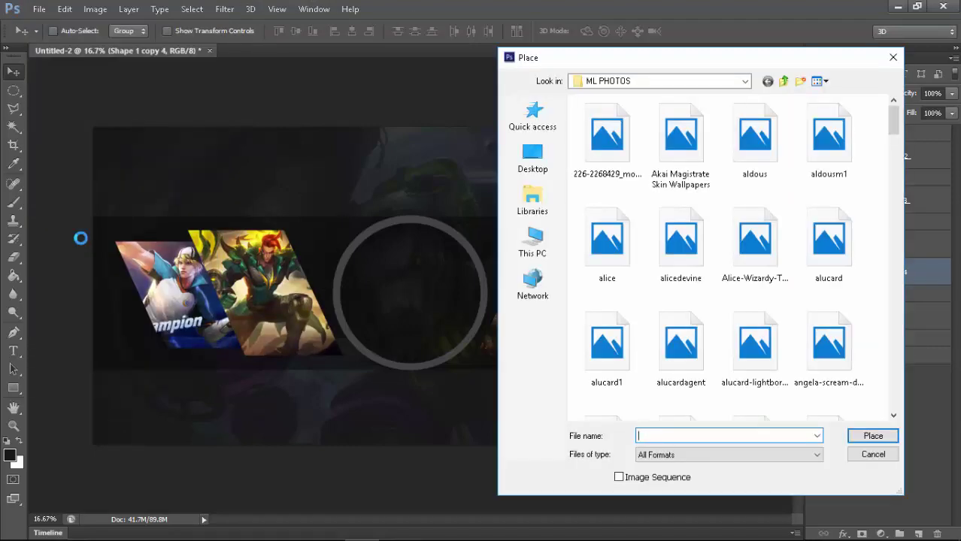
text(gr)
key(Down)
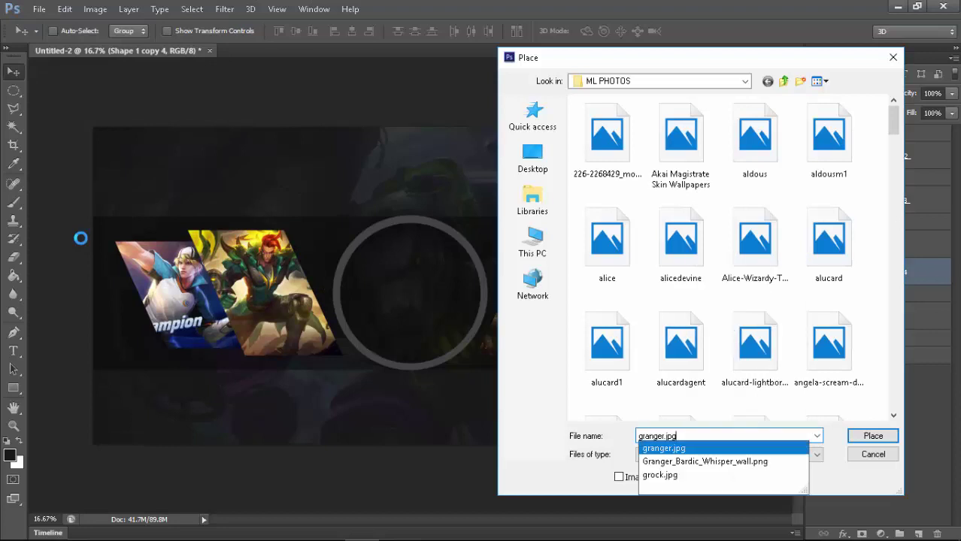
key(Return)
key(Return)
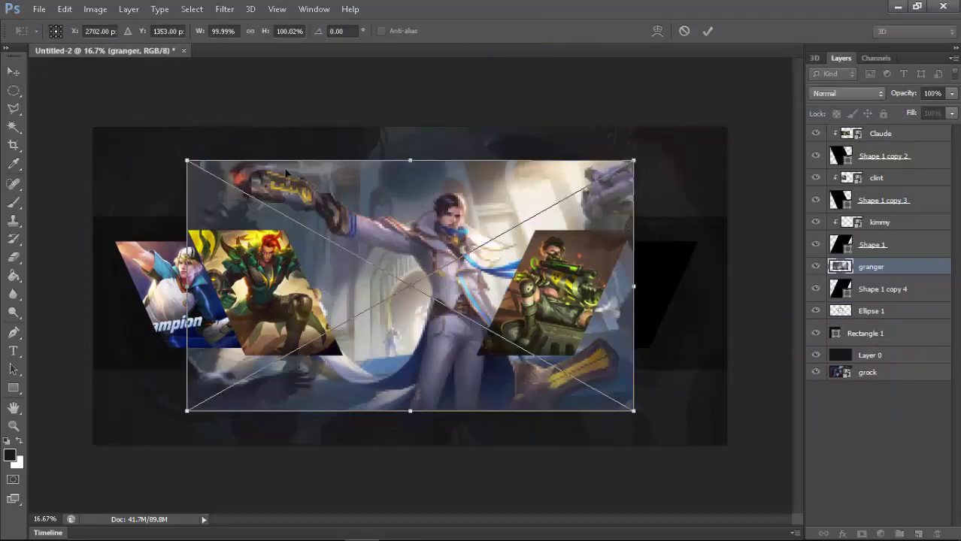
Shrink the granger image, move it to the outer right panel, and clip it to Shape 1 copy 4
drag(188, 161, 444, 304)
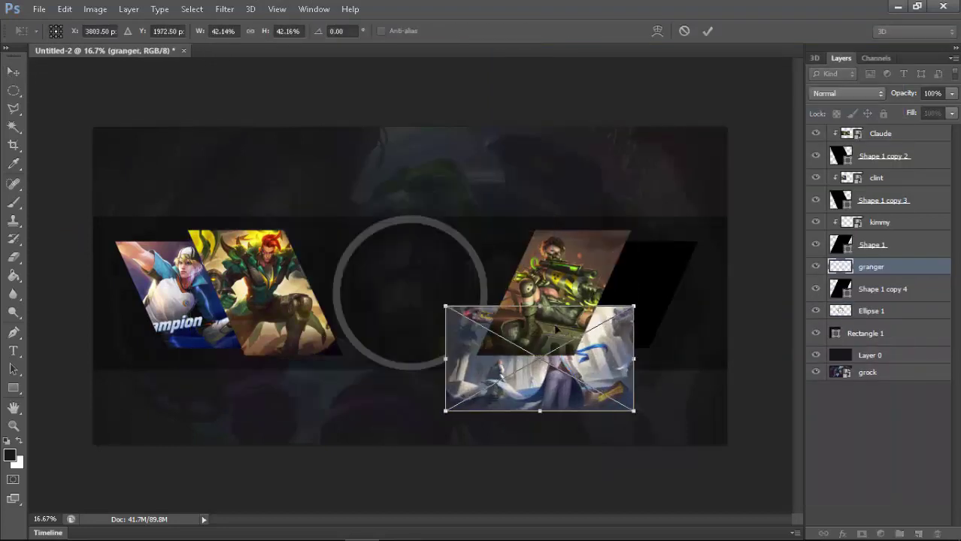
mouse_move(564, 352)
mouse_down()
mouse_move(674, 280)
mouse_move(662, 301)
mouse_up()
key(Return)
alt+click(877, 278)
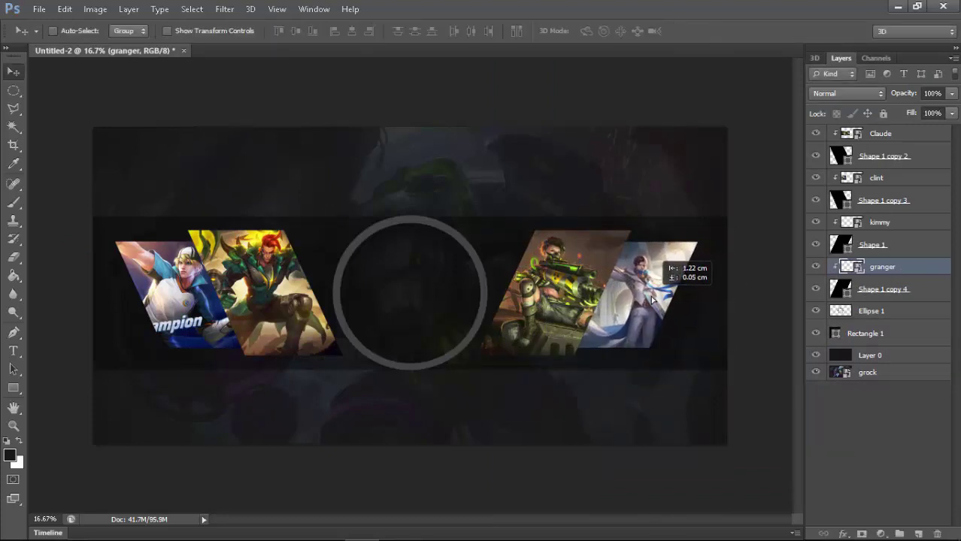
key(ctrl+minus)
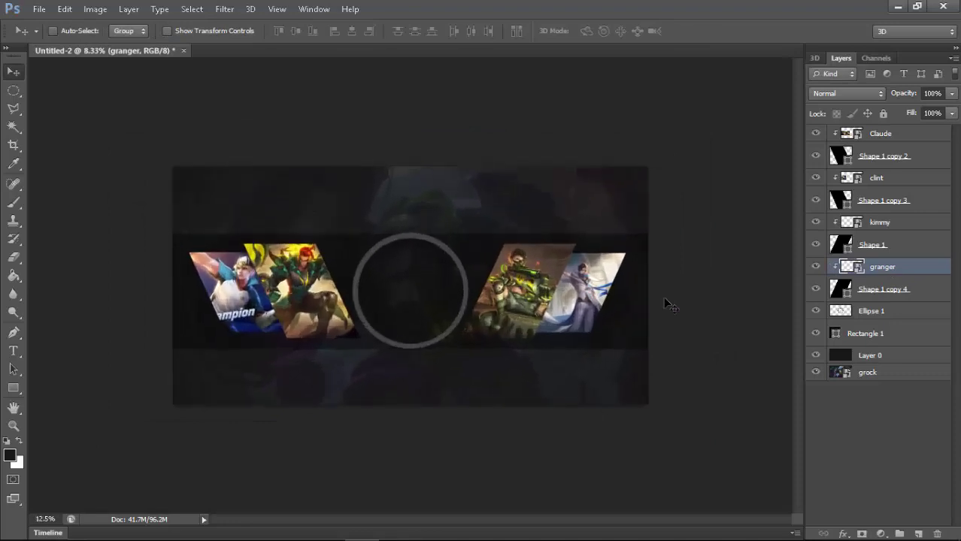
key(ctrl+plus)
key(ctrl+plus)
key(ctrl+plus)
key(ctrl+minus)
key(ctrl+minus)
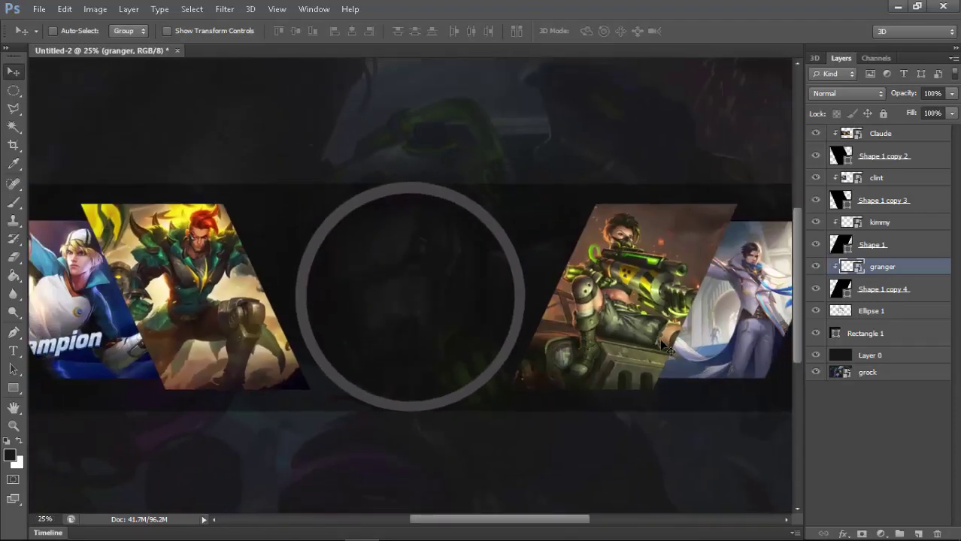
Open the layer effects for Shape 1 copy 4
click(919, 295)
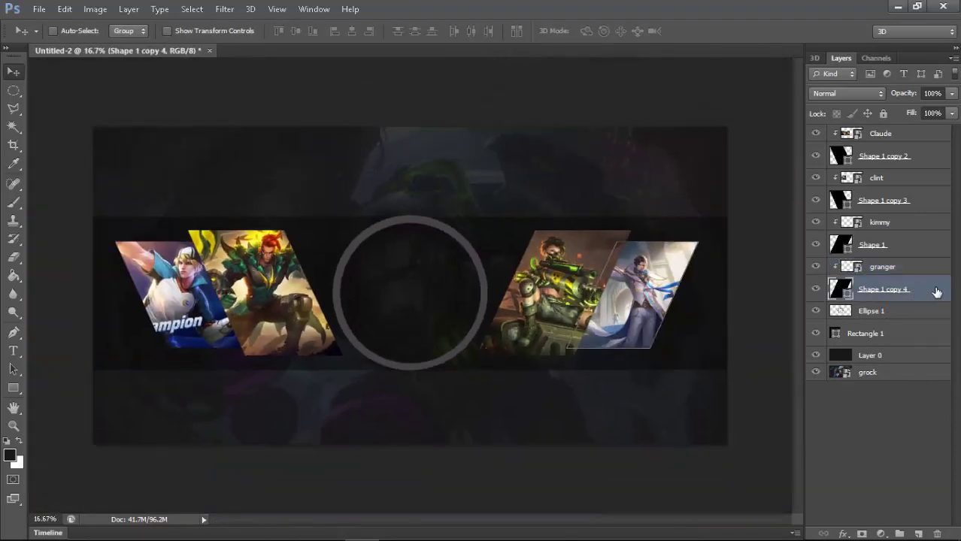
double_click(931, 288)
drag(718, 106, 375, 71)
click(126, 284)
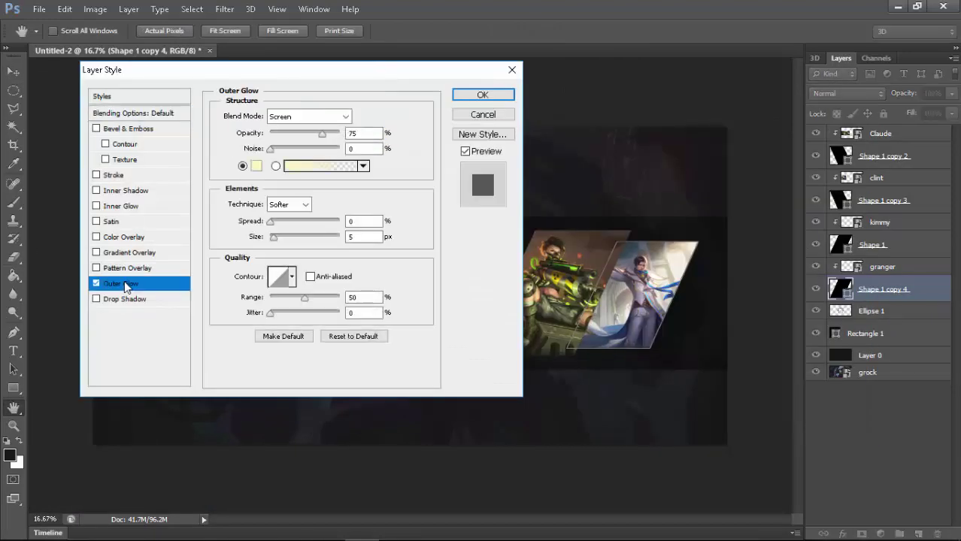
click(95, 284)
Add a green 10 px stroke to Shape 1 copy 4
click(105, 175)
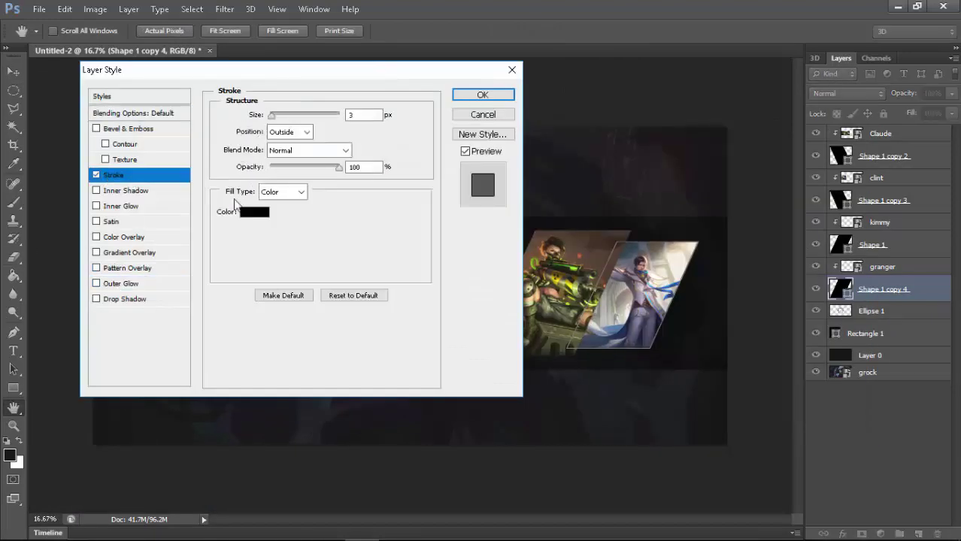
click(254, 212)
drag(658, 244, 865, 350)
click(880, 380)
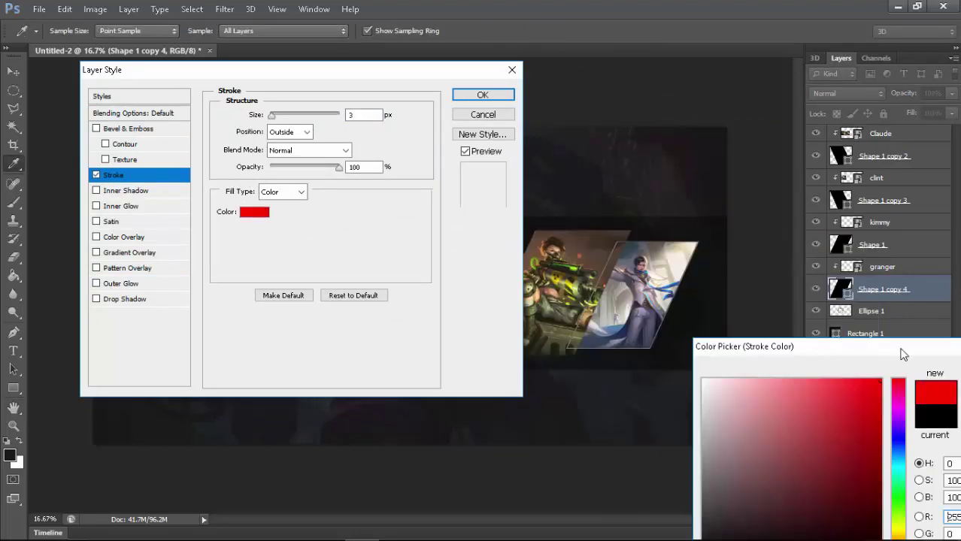
mouse_move(783, 344)
mouse_down()
mouse_move(369, 254)
mouse_move(340, 306)
mouse_up()
click(485, 381)
mouse_move(404, 435)
mouse_down()
mouse_move(406, 476)
mouse_move(407, 463)
mouse_up()
click(541, 329)
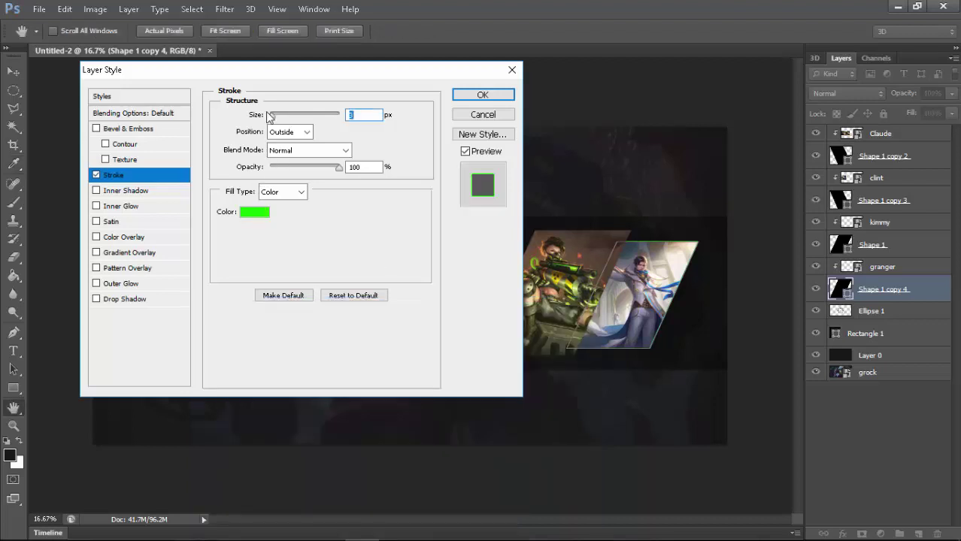
mouse_move(269, 115)
mouse_down()
mouse_move(277, 122)
mouse_move(269, 134)
mouse_move(275, 120)
mouse_up()
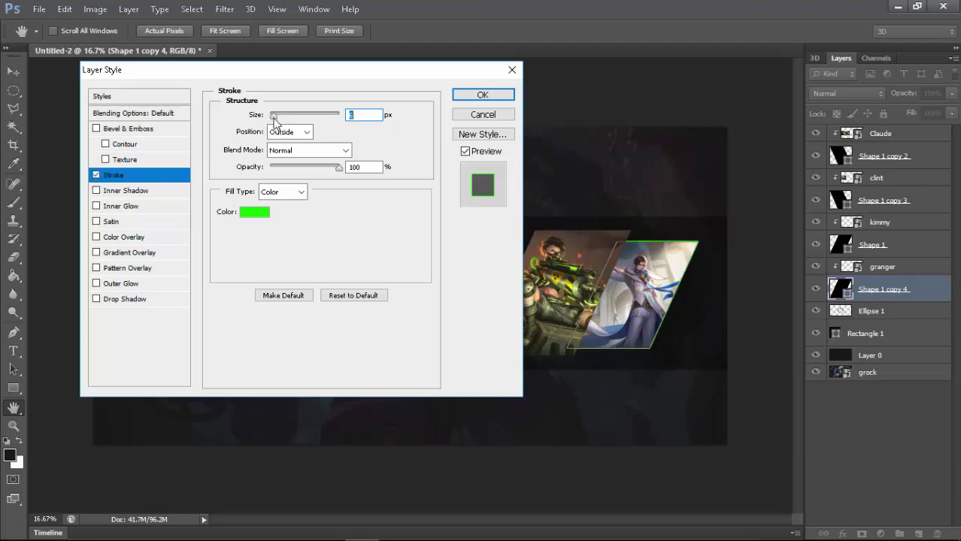
Add a green 73 px outer glow and apply the effects
click(133, 282)
click(257, 165)
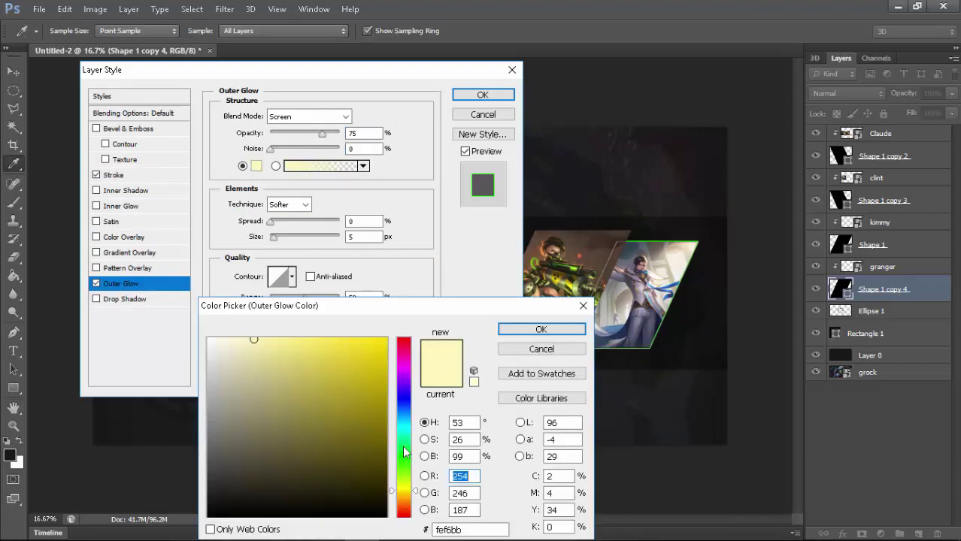
click(406, 467)
click(368, 342)
click(541, 329)
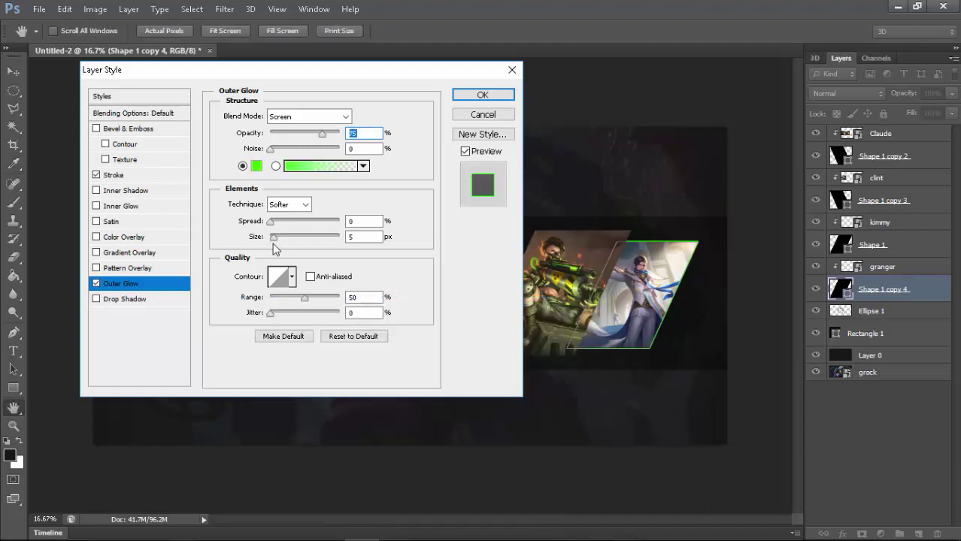
drag(274, 245, 294, 245)
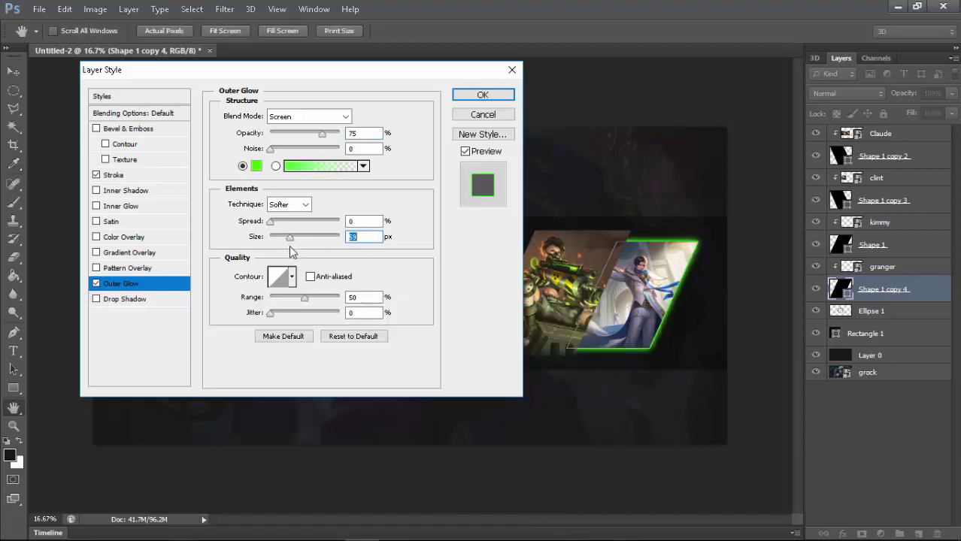
click(482, 96)
Copy Shape 1 copy 4's layer style and paste it onto Shape 1, Shape 1 copy 3 and Shape 1 copy 2
key(p)
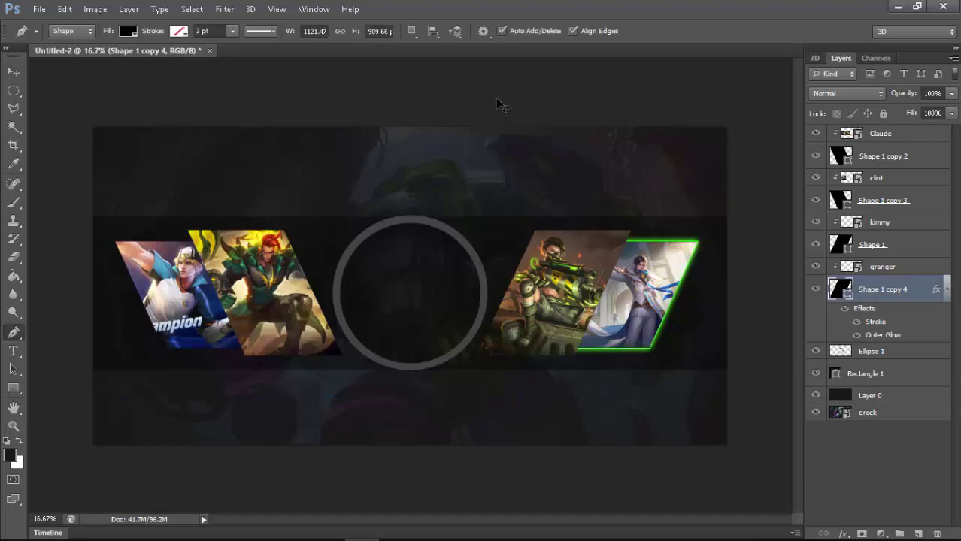
right_click(895, 291)
click(660, 307)
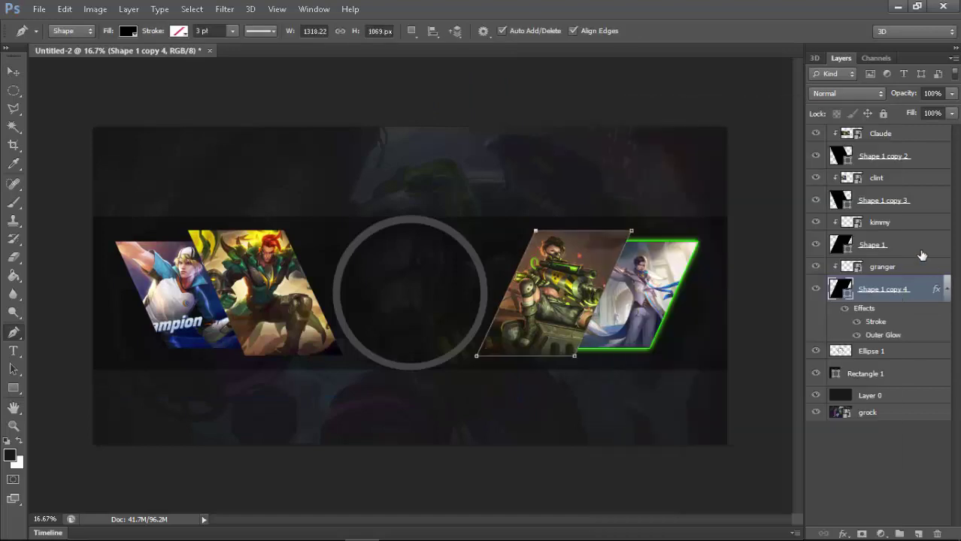
right_click(868, 245)
click(645, 319)
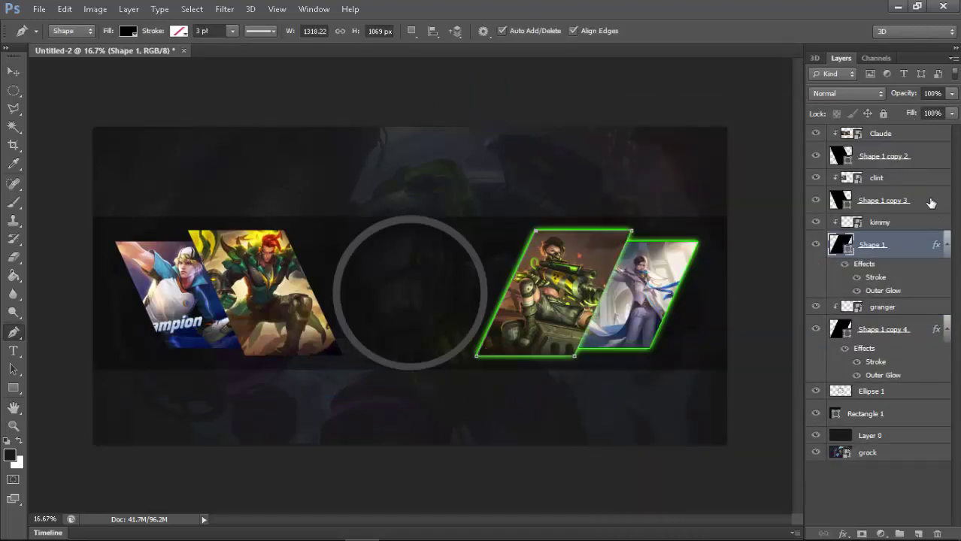
right_click(931, 203)
click(662, 319)
right_click(925, 156)
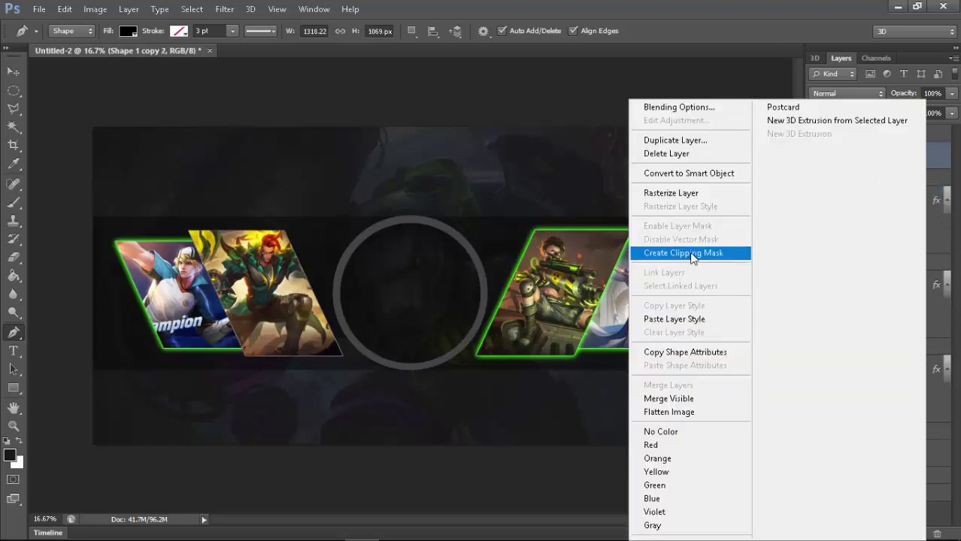
click(686, 319)
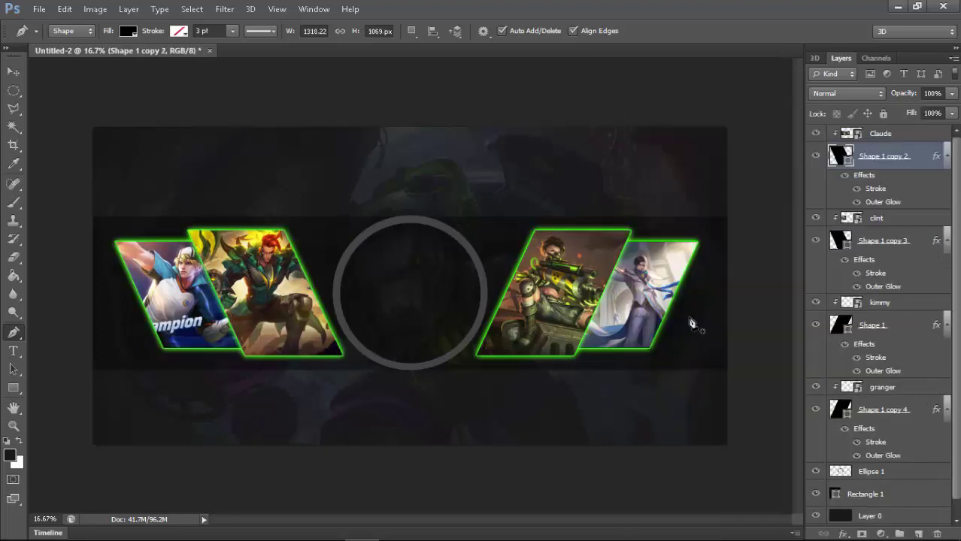
Paste the green stroke-and-glow style onto the Ellipse 1 ring
key(ctrl+plus)
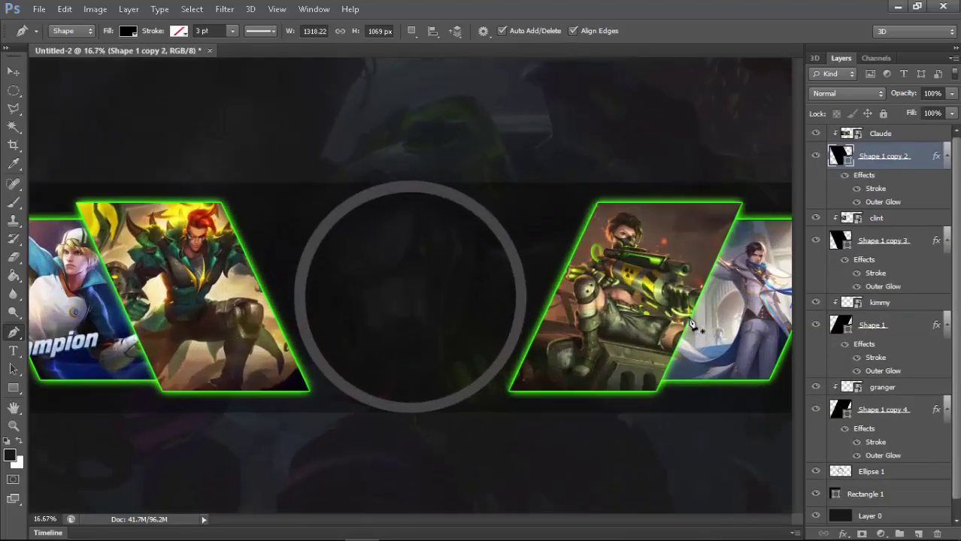
key(ctrl+minus)
key(ctrl+minus)
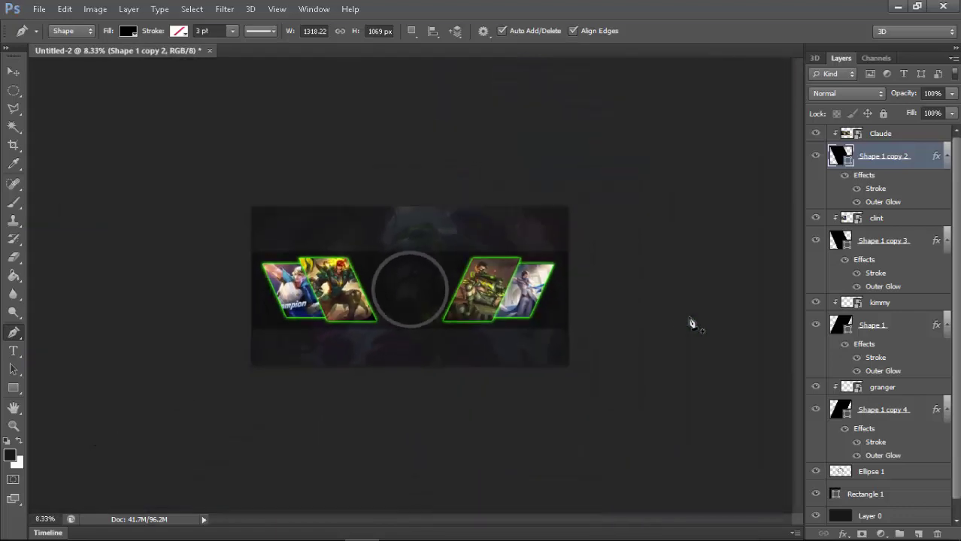
key(ctrl+plus)
key(ctrl+plus)
key(ctrl+plus)
scroll(870, 293, down, 1)
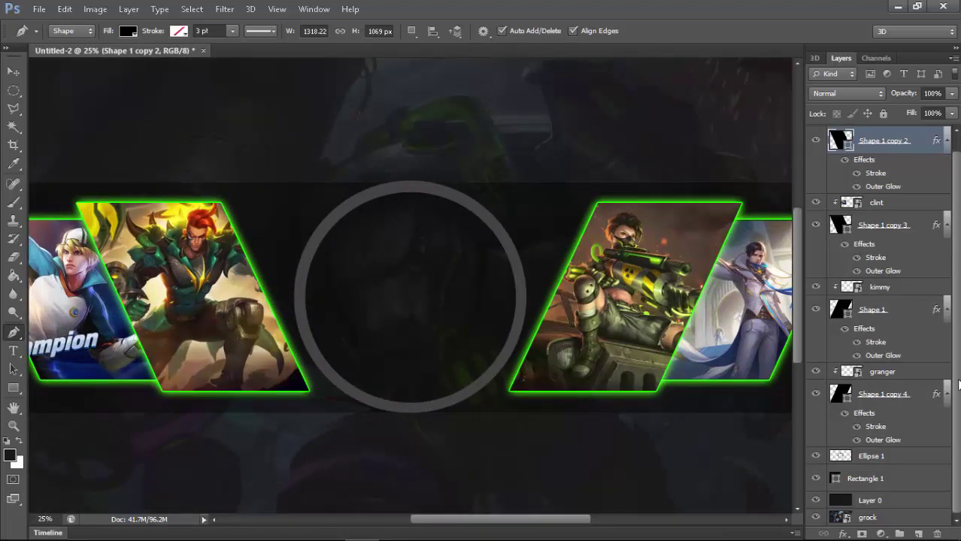
right_click(898, 461)
click(710, 224)
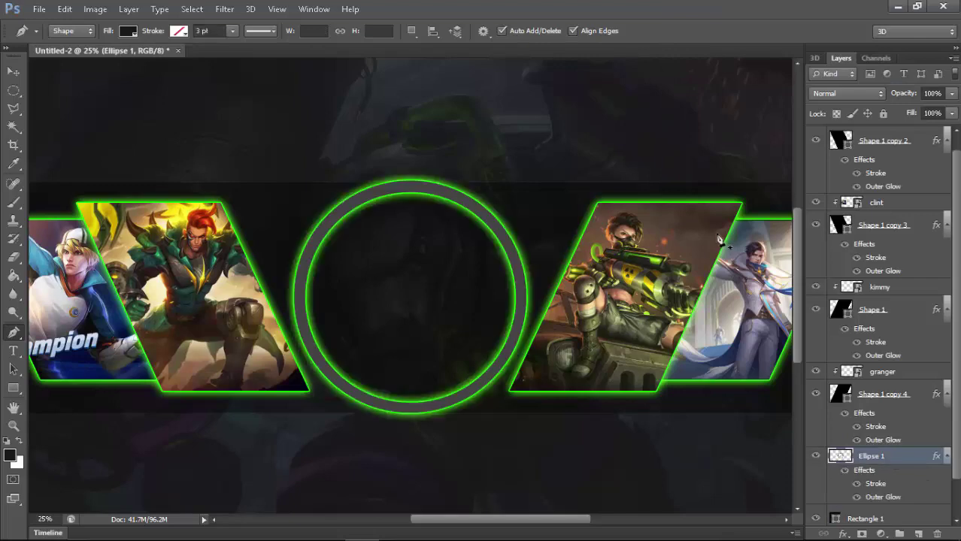
Select the Ellipse 1 ring and open its layer effects
key(ctrl+minus)
key(ctrl+minus)
key(ctrl+minus)
key(ctrl+plus)
key(ctrl+plus)
key(ctrl+plus)
key(ctrl+plus)
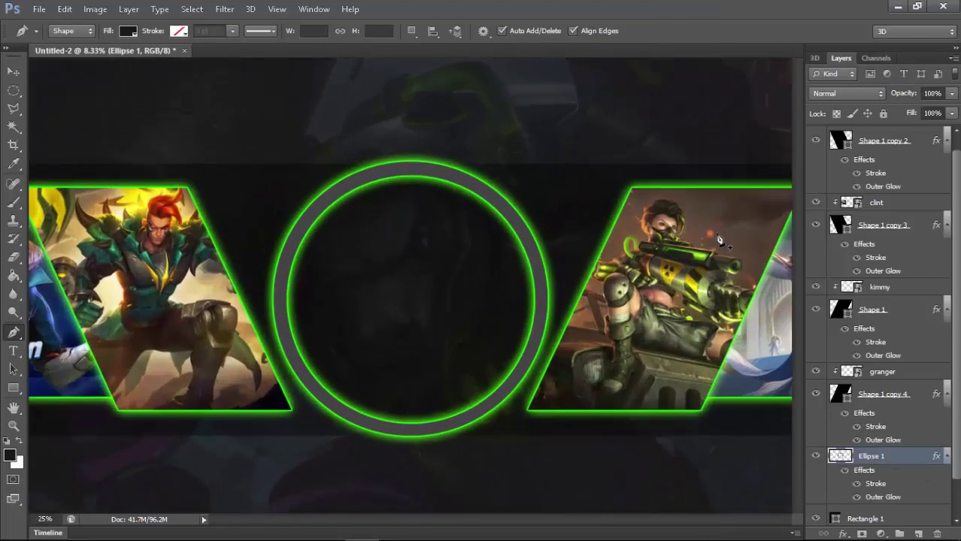
key(alt+bracketleft)
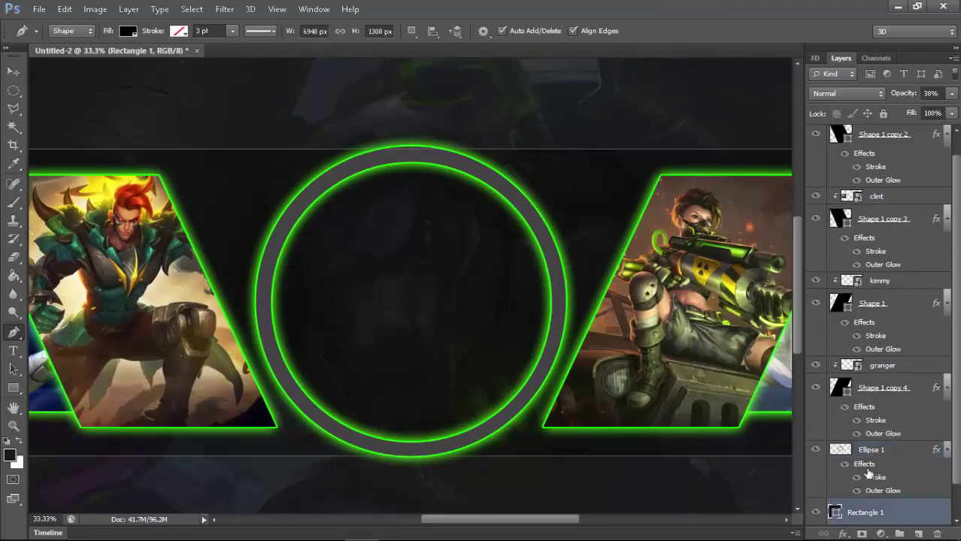
click(869, 474)
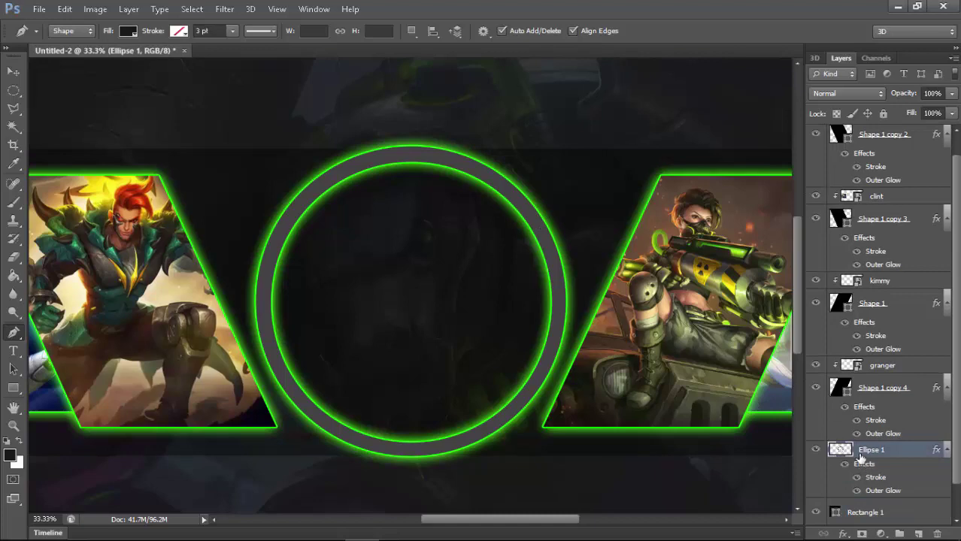
double_click(862, 459)
drag(336, 65, 959, 110)
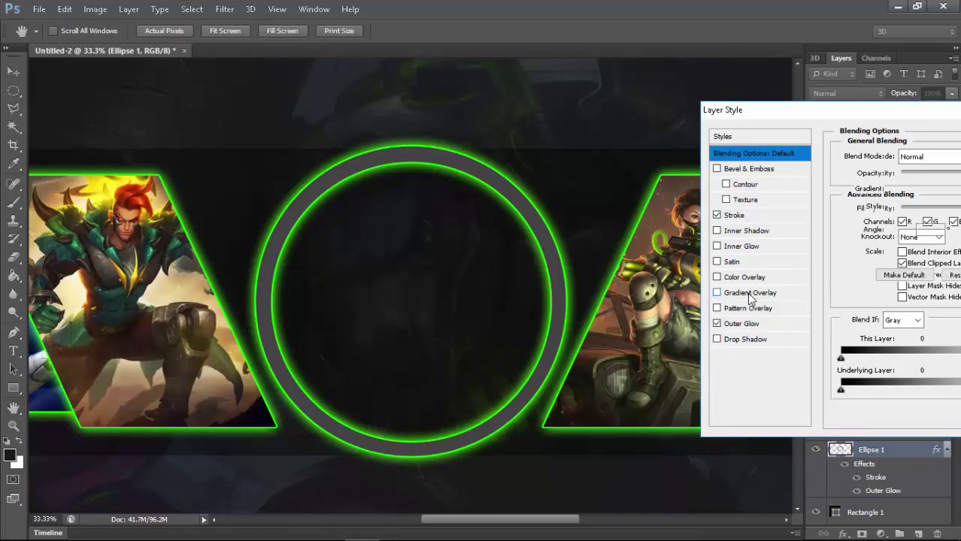
Add a teal-to-yellow Gradient Overlay to the ring
click(750, 294)
click(933, 189)
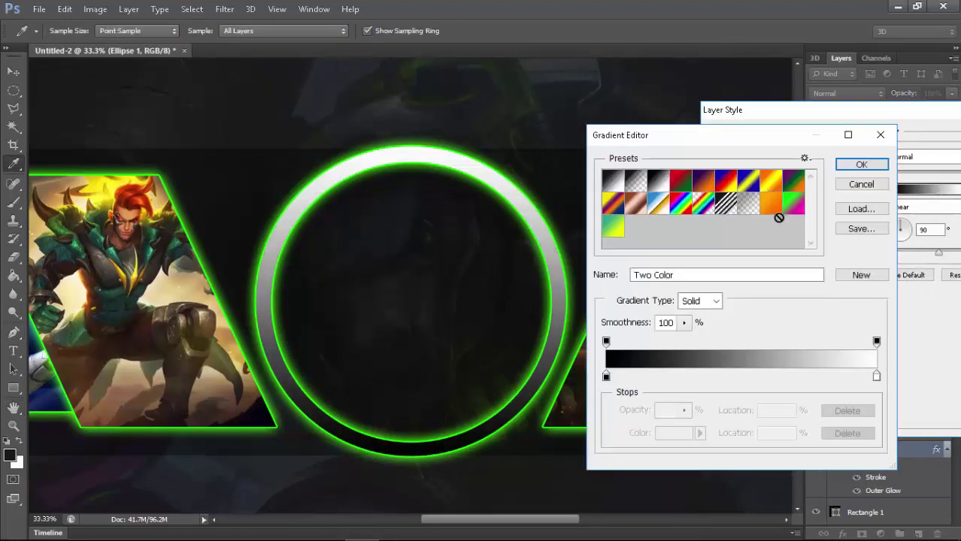
click(774, 215)
click(612, 234)
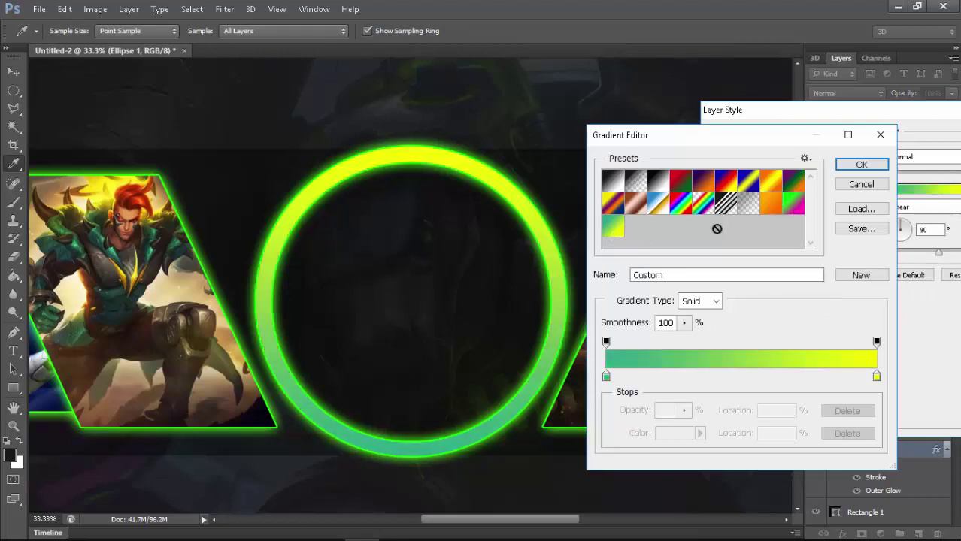
click(861, 164)
drag(880, 110, 500, 109)
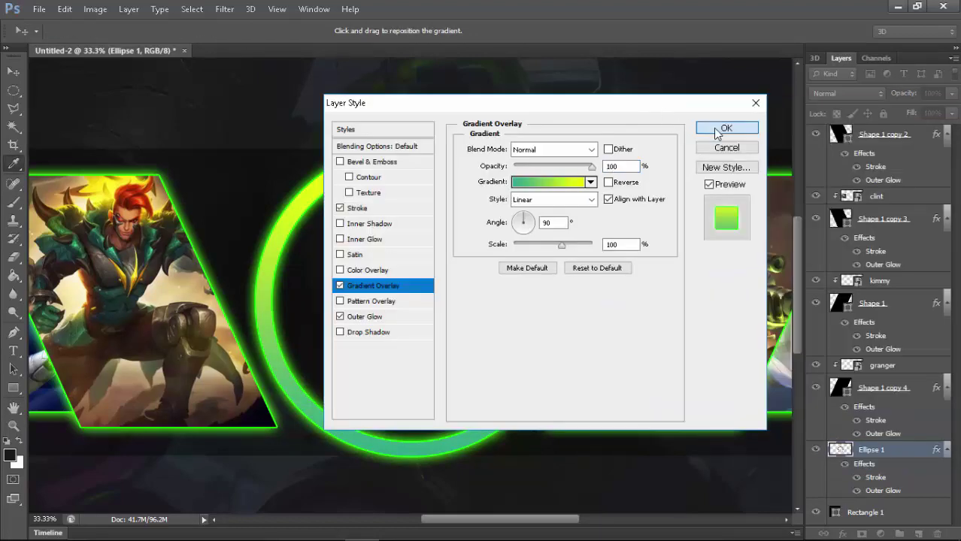
click(716, 134)
Draw the Shape 3 accent line across the top of the ring
key(ctrl+minus)
key(ctrl+minus)
key(ctrl+minus)
key(ctrl+minus)
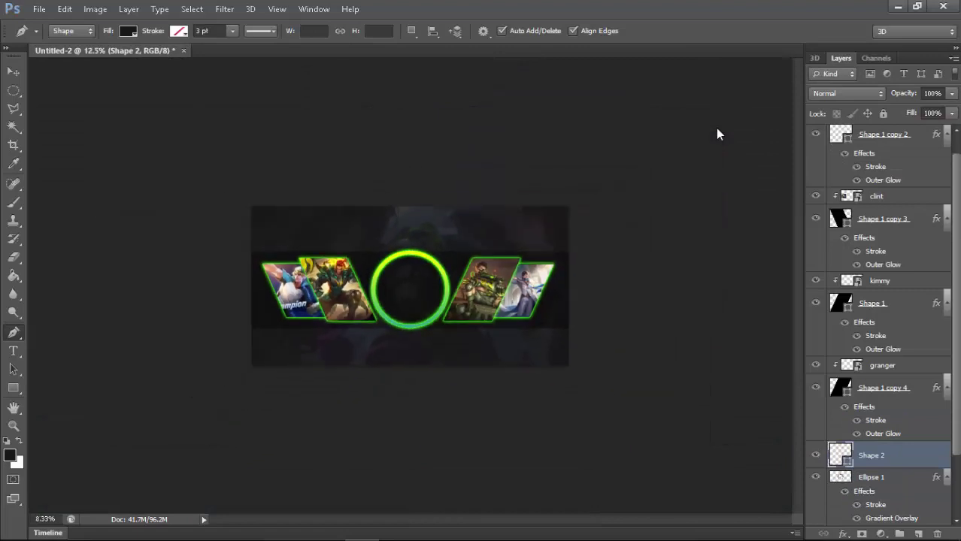
key(ctrl+minus)
key(ctrl+plus)
key(ctrl+plus)
key(ctrl+plus)
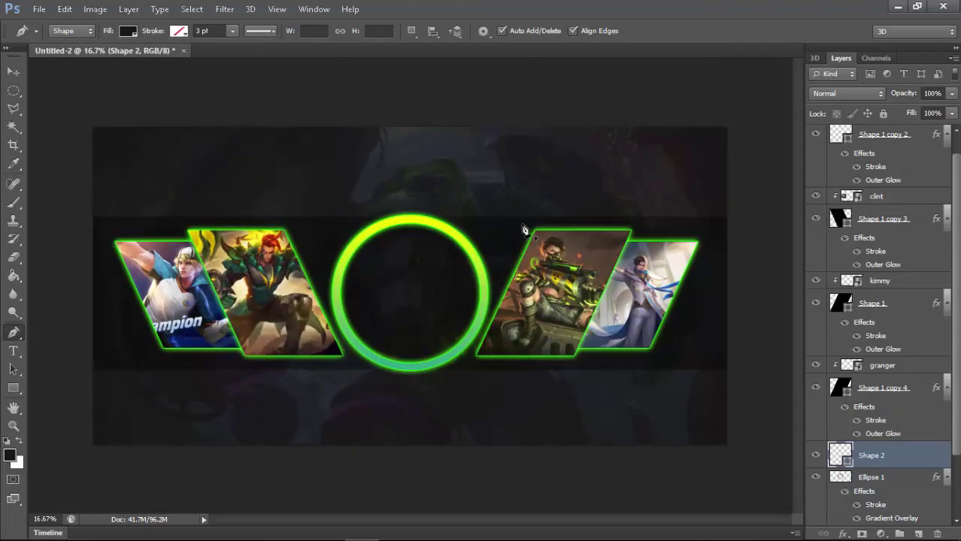
click(496, 219)
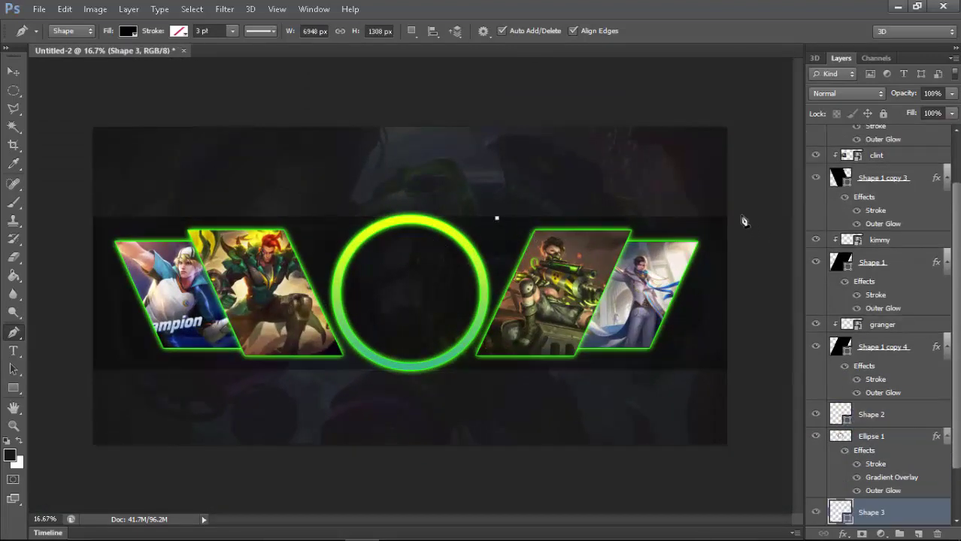
click(742, 218)
Extend the Shape 3 accent line further left and finish the path
key(ctrl+plus)
key(ctrl+plus)
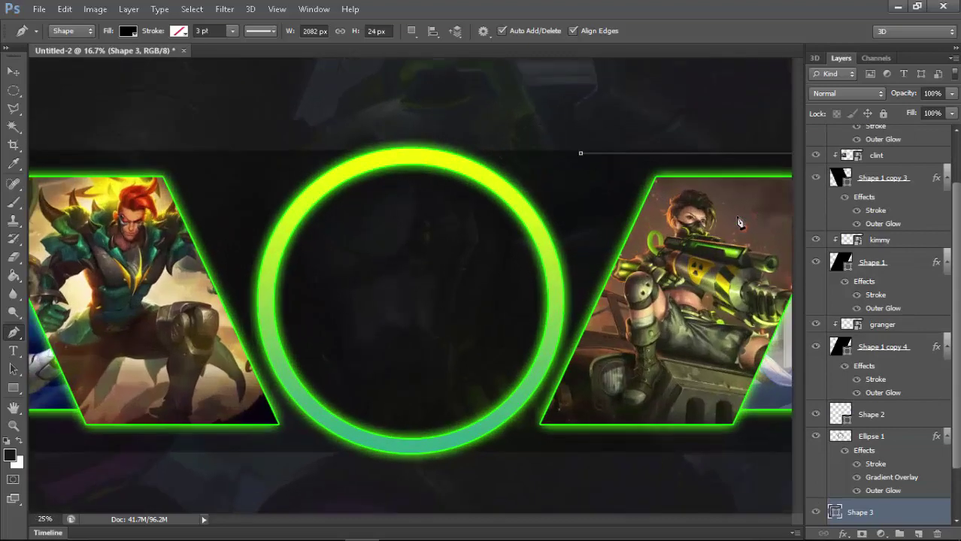
scroll(482, 385, right, 5)
scroll(317, 262, up, 1)
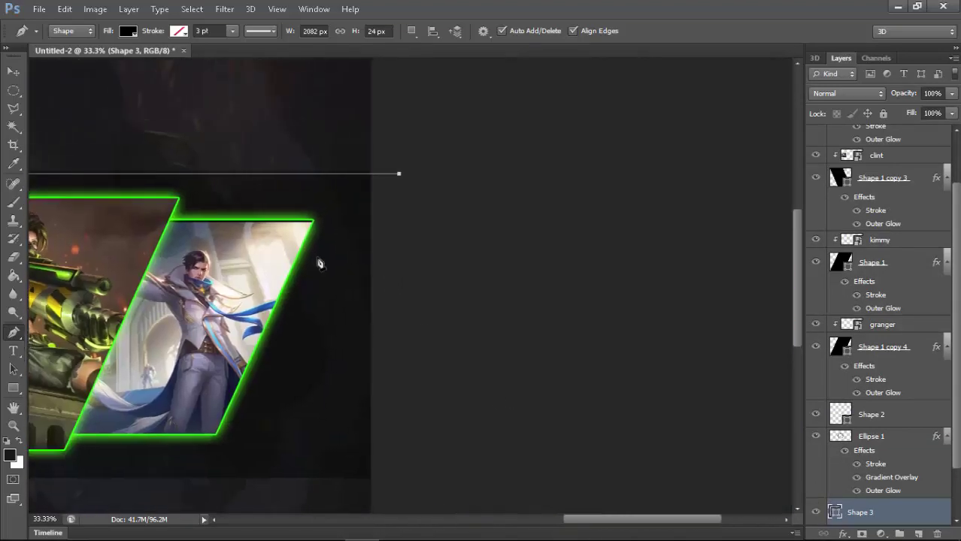
scroll(307, 251, up, 2)
key(ctrl+plus)
scroll(609, 517, left, 2)
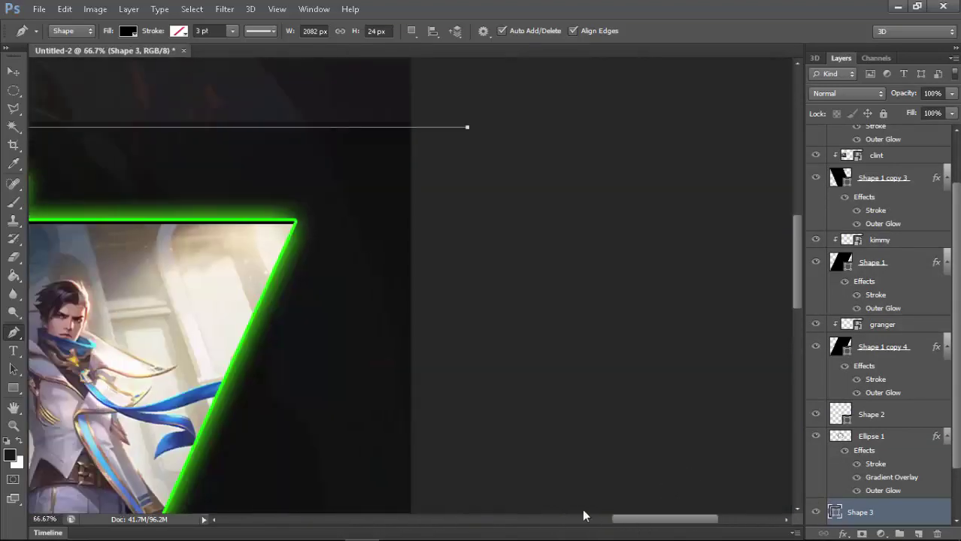
scroll(583, 513, left, 3)
scroll(682, 229, left, 3)
scroll(624, 527, left, 2)
scroll(618, 279, right, 3)
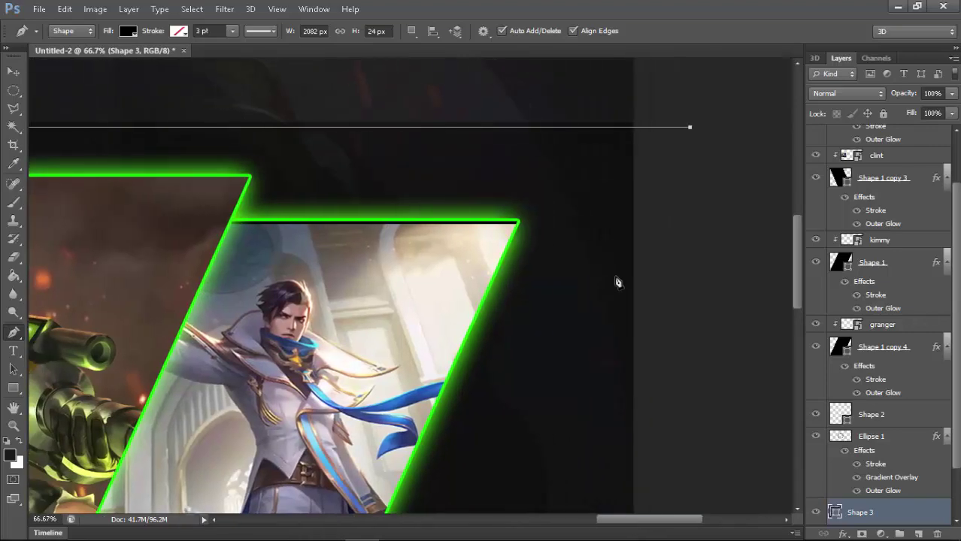
scroll(642, 167, up, 1)
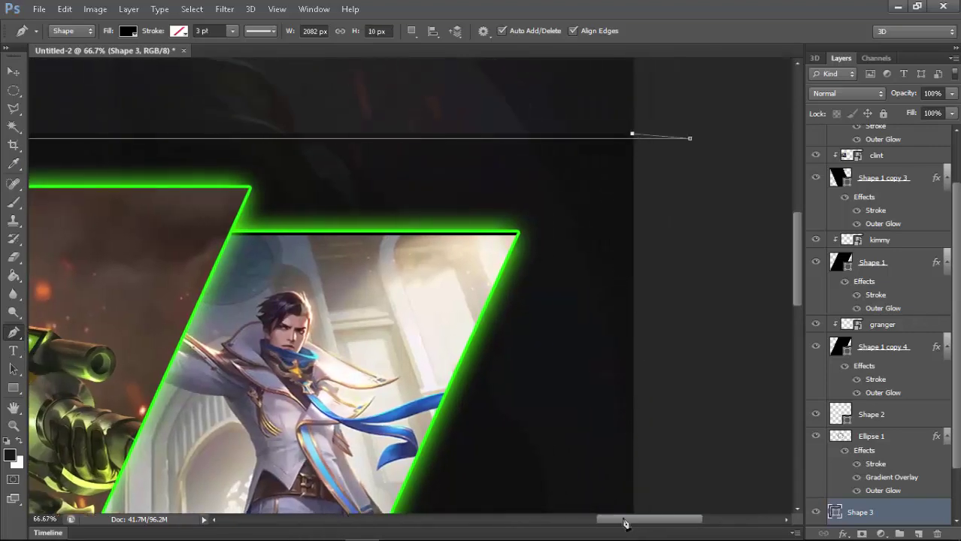
scroll(639, 527, left, 3)
scroll(639, 527, left, 3)
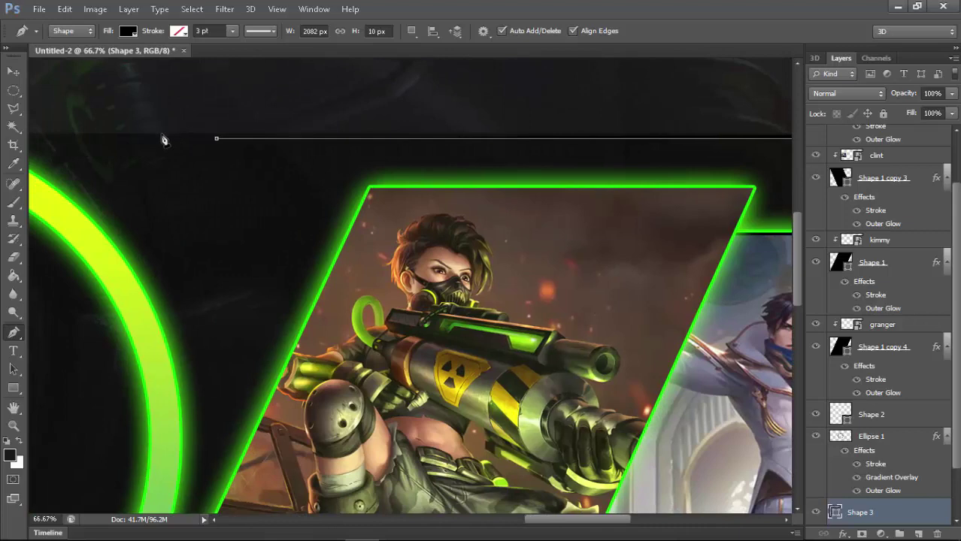
click(162, 134)
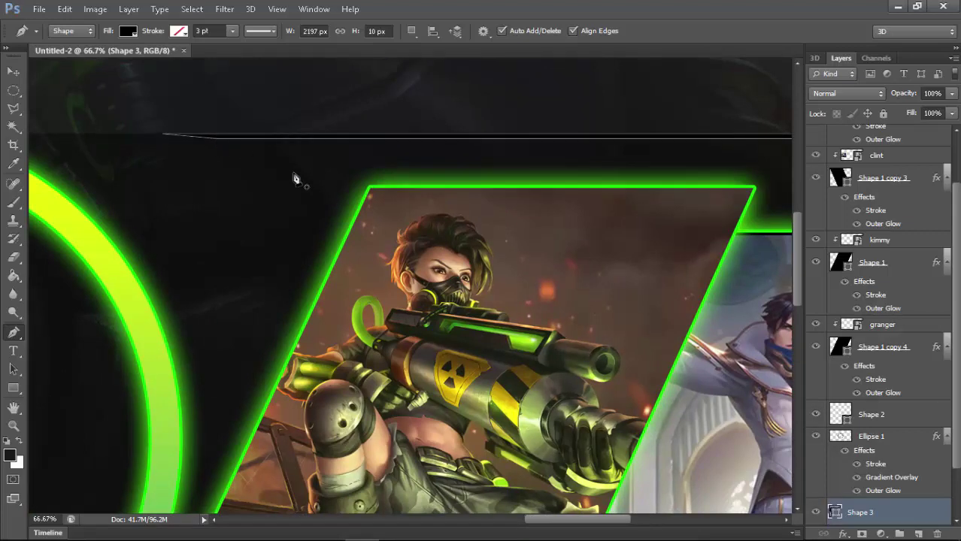
key(Return)
key(ctrl+minus)
key(ctrl+minus)
Enlarge the granger artwork within its panel and nudge it into place
key(v)
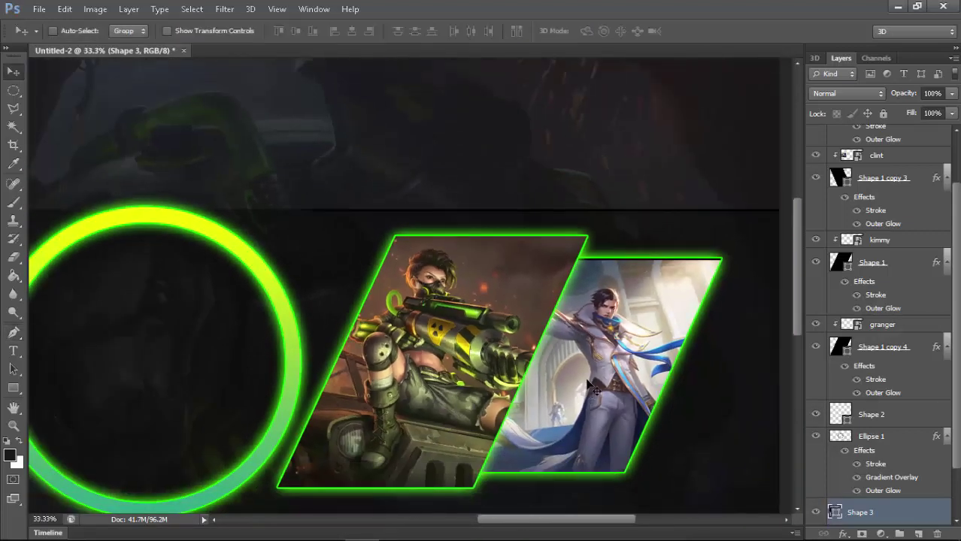
ctrl+click(590, 387)
key(ctrl+t)
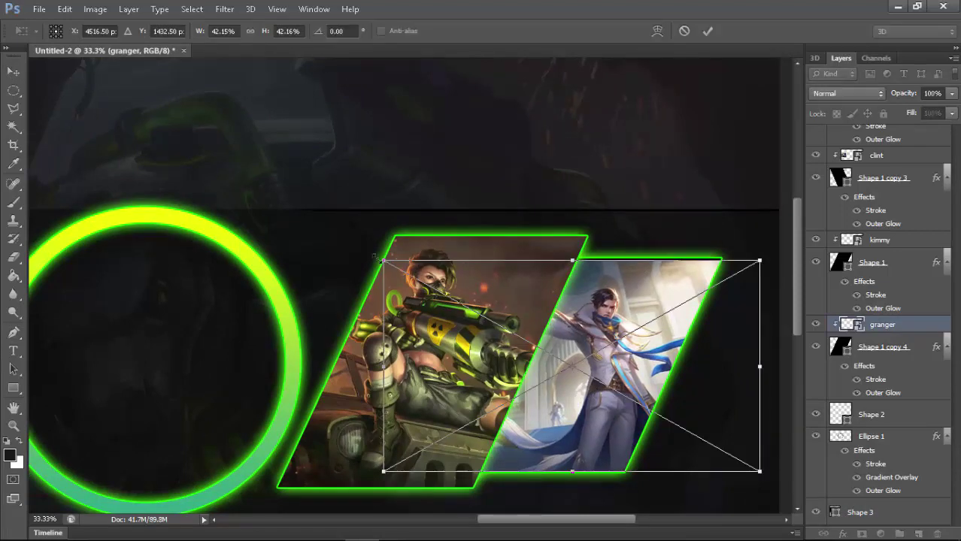
drag(378, 258, 369, 252)
key(Return)
drag(624, 337, 636, 342)
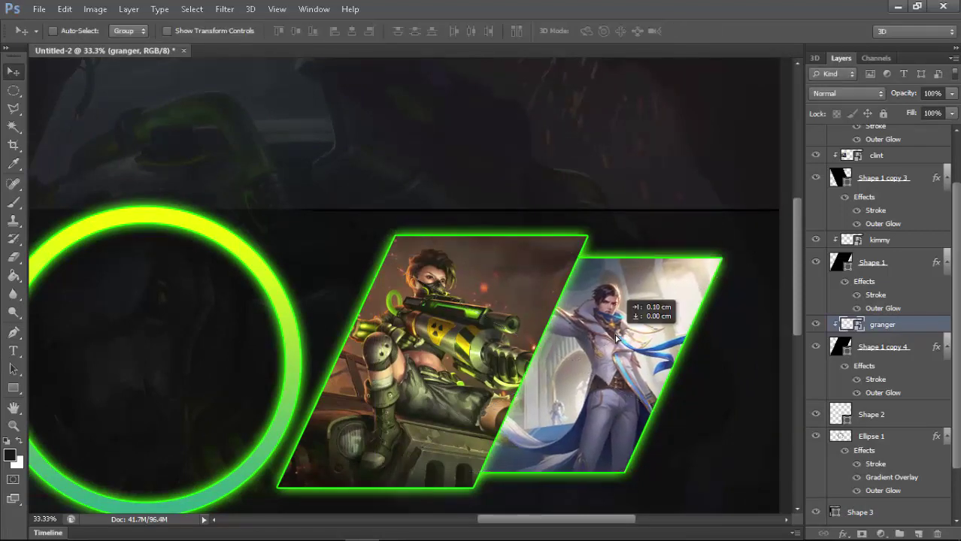
key(ctrl+minus)
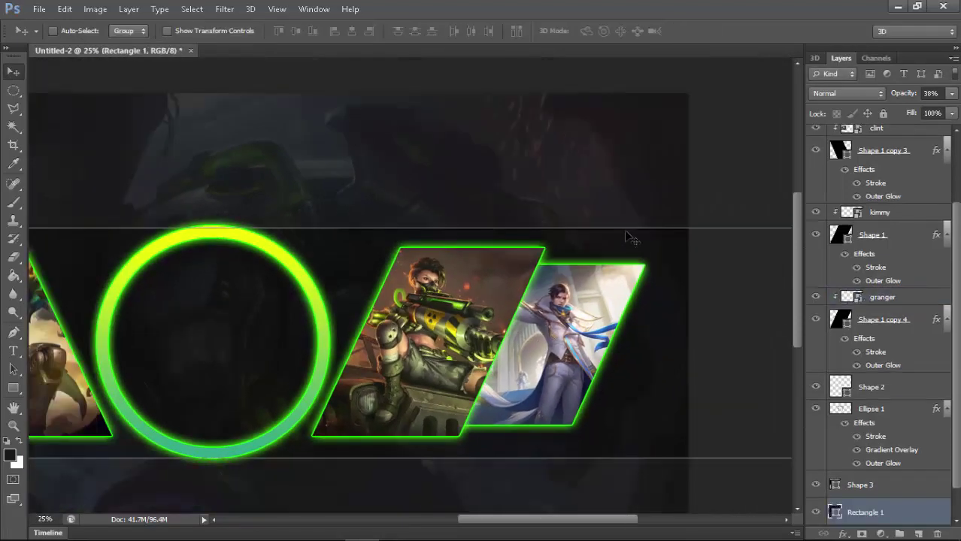
Set the line fill to yellow #ffff00 and paste the glowing stroke style onto it
key(p)
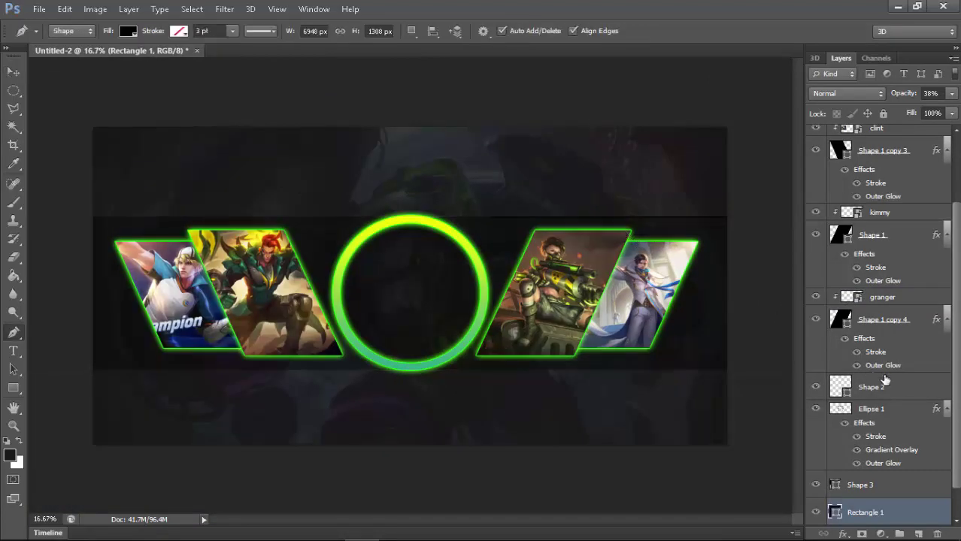
double_click(834, 485)
click(382, 343)
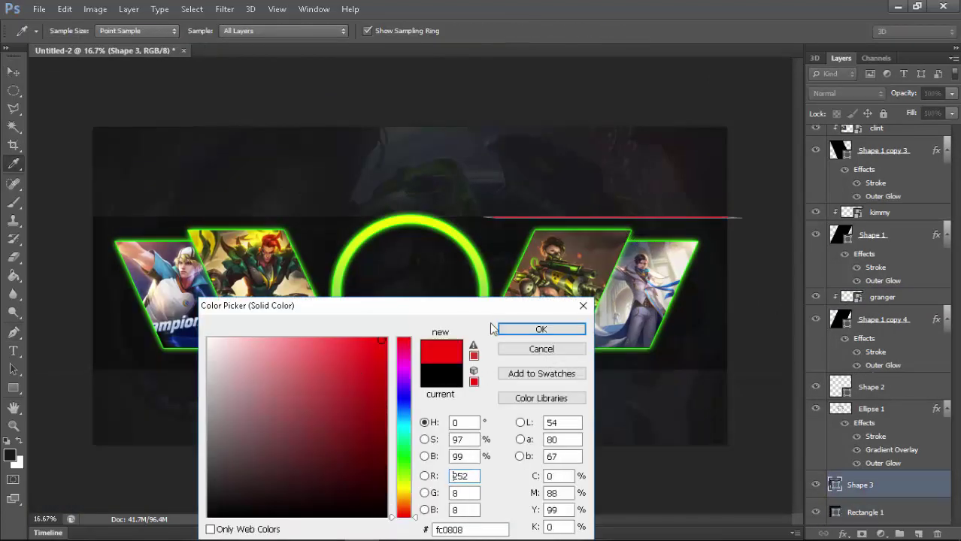
click(470, 530)
text(ffff00)
click(542, 330)
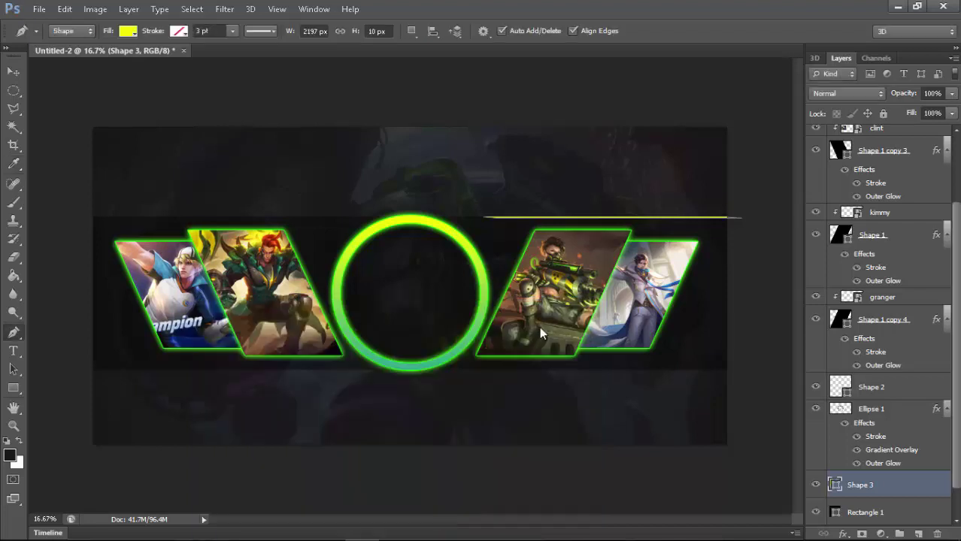
right_click(900, 488)
click(697, 263)
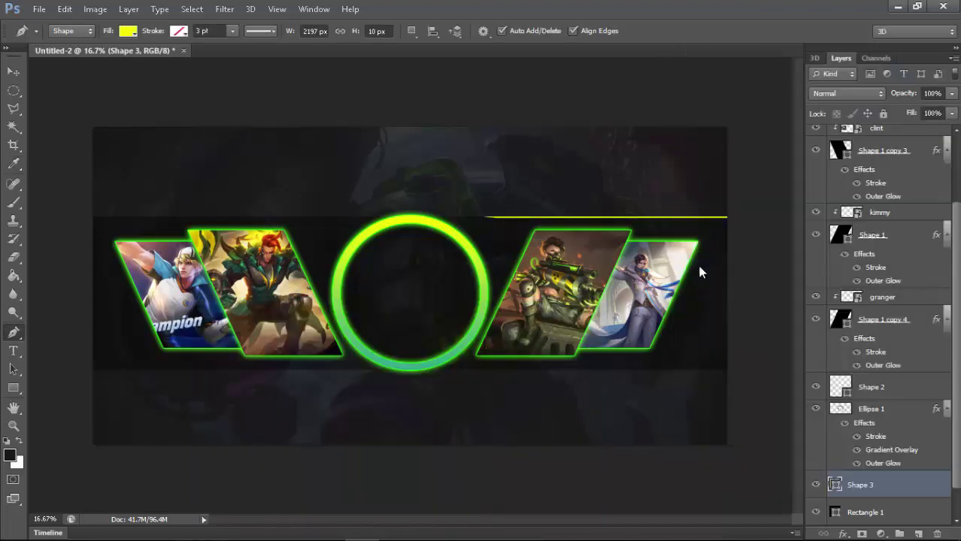
Duplicate the glowing line, flip the copy, and place it below the left panels
key(ctrl+j)
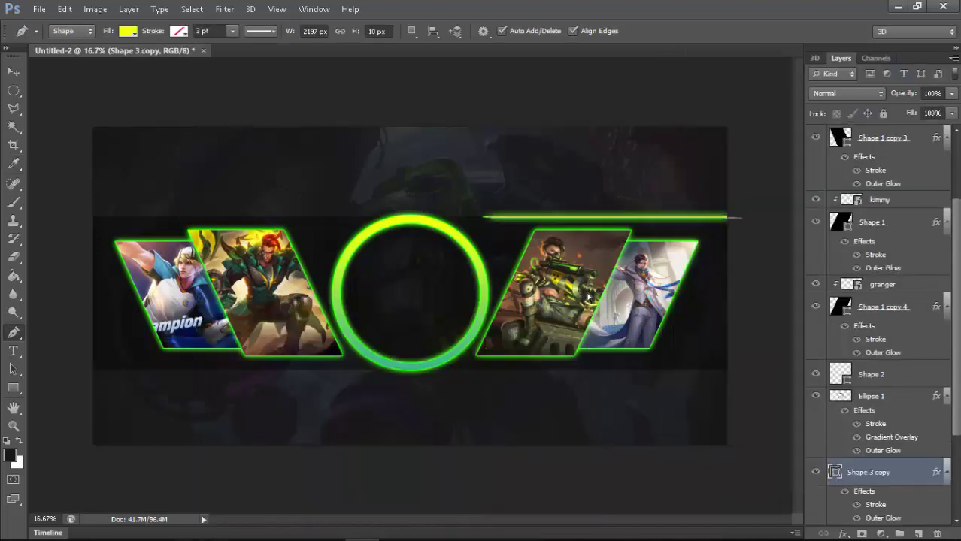
key(ctrl+t)
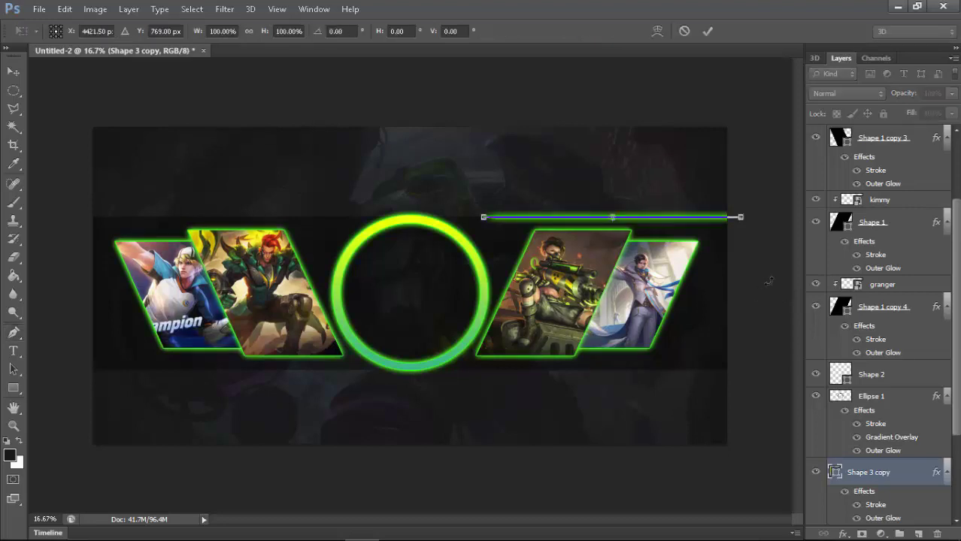
mouse_move(771, 295)
mouse_down()
mouse_move(454, 188)
mouse_move(462, 154)
mouse_up()
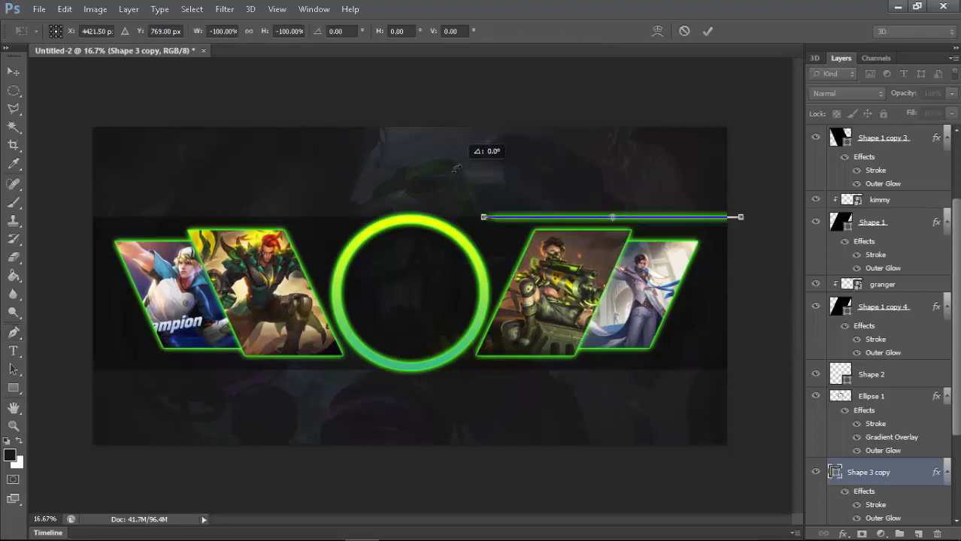
click(707, 31)
drag(566, 285, 169, 434)
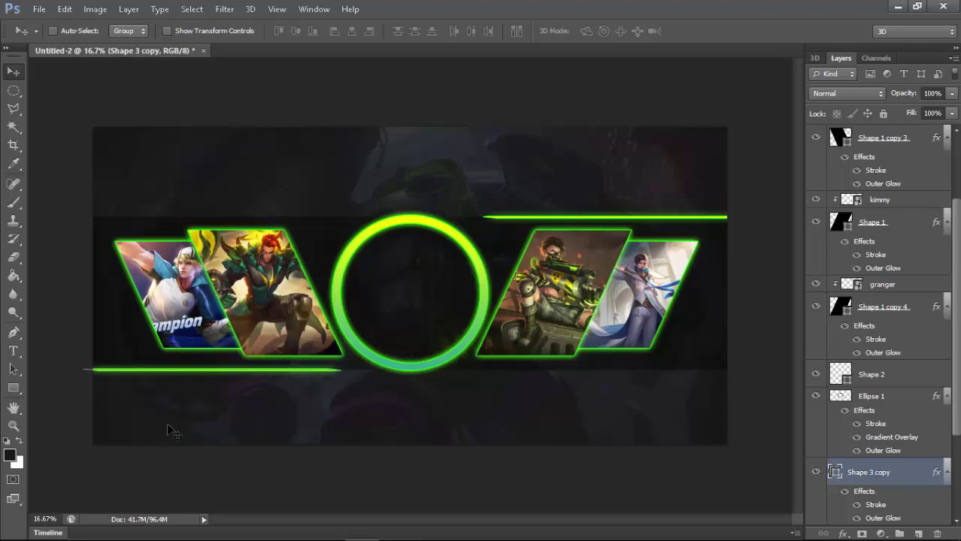
key(Up)
key(p)
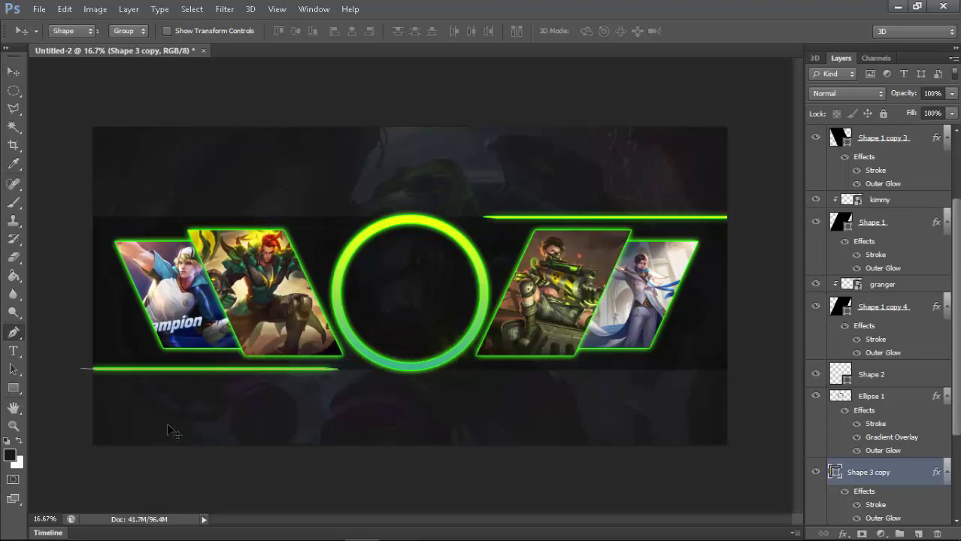
key(ctrl+minus)
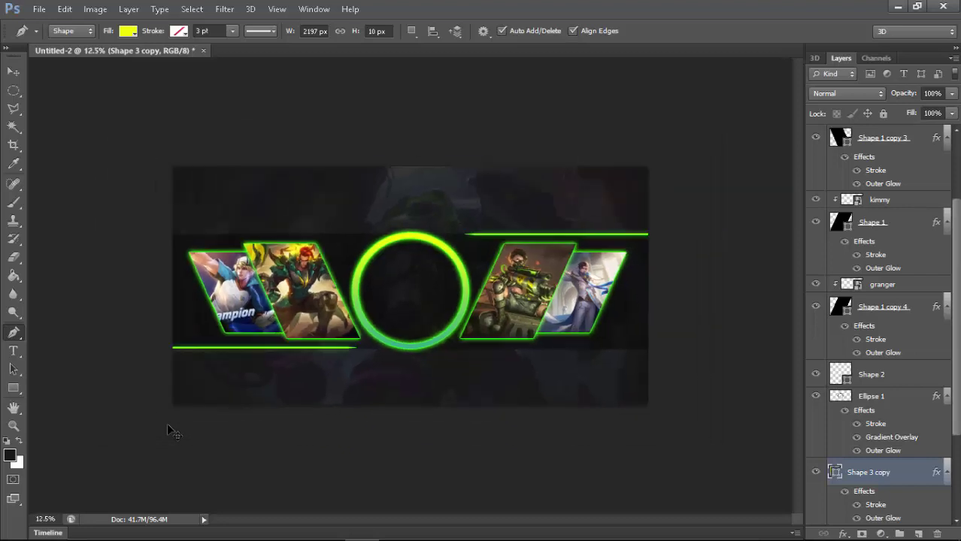
key(v)
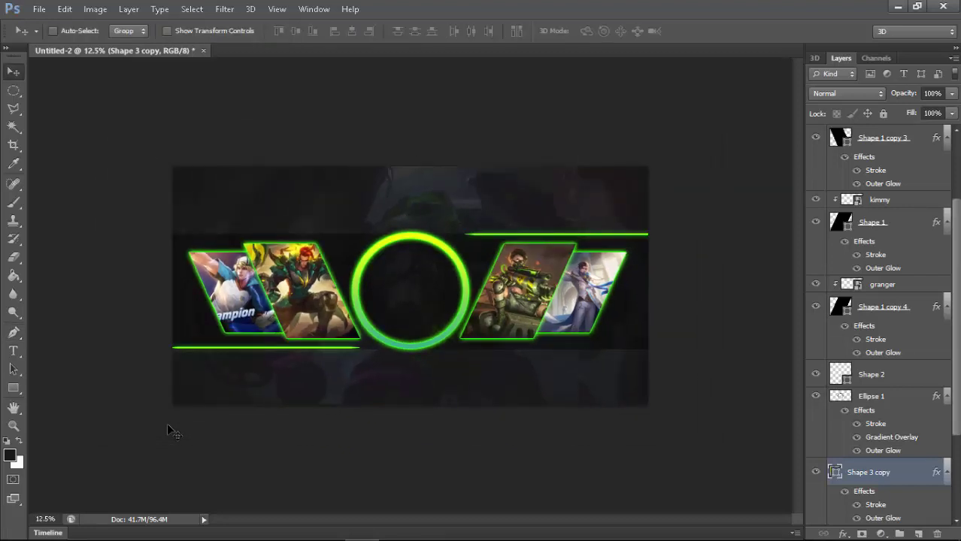
key(ctrl+plus)
key(ctrl+minus)
key(ctrl+minus)
key(ctrl+minus)
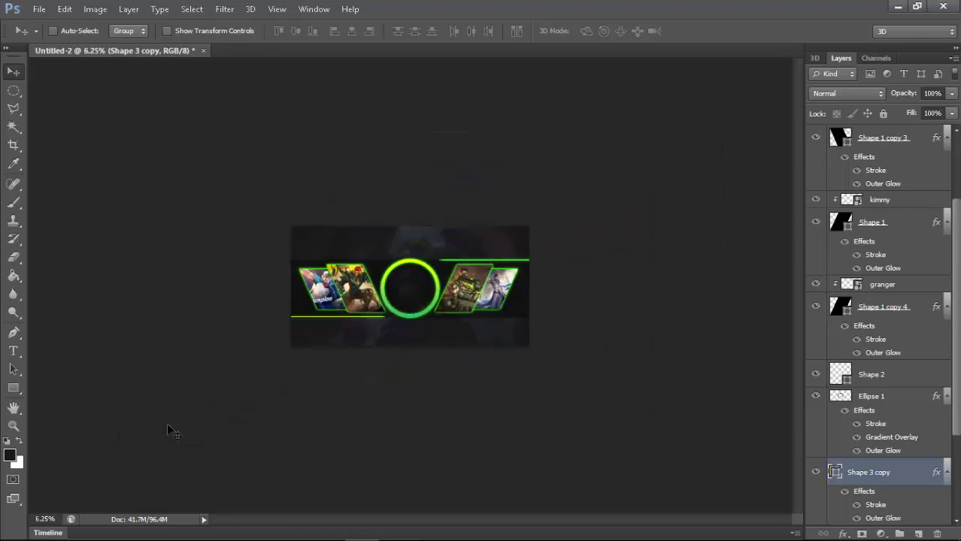
key(ctrl+plus)
key(ctrl+plus)
key(ctrl+plus)
key(ctrl+plus)
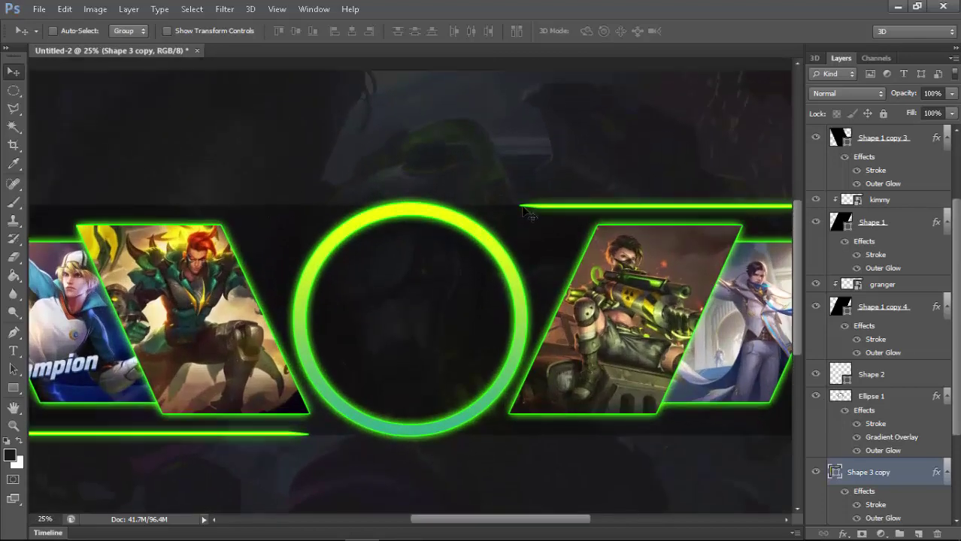
key(ctrl+minus)
key(ctrl+minus)
Set the dark Layer 0 overlay to 55% opacity, then add an empty Layer 1 above it
scroll(943, 433, down, 3)
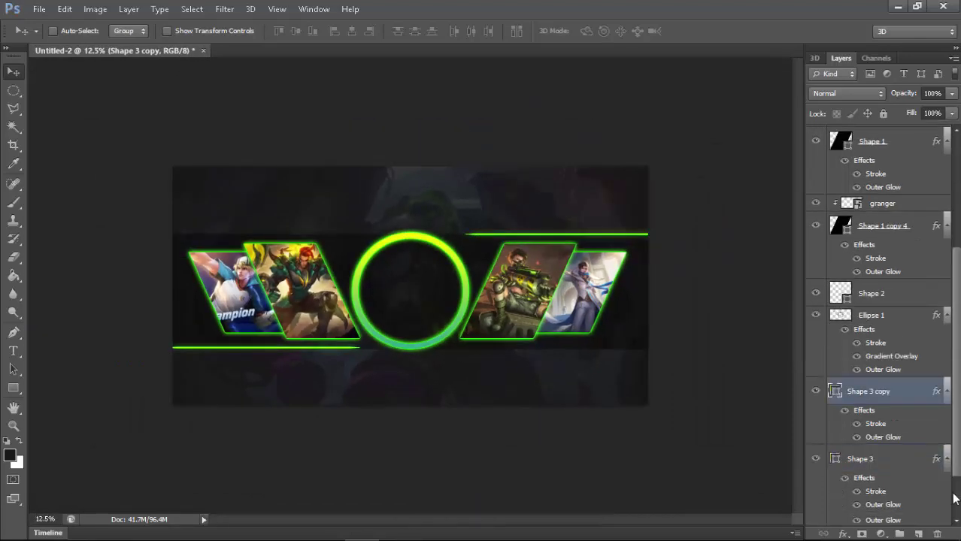
scroll(944, 434, down, 2)
click(872, 500)
click(933, 94)
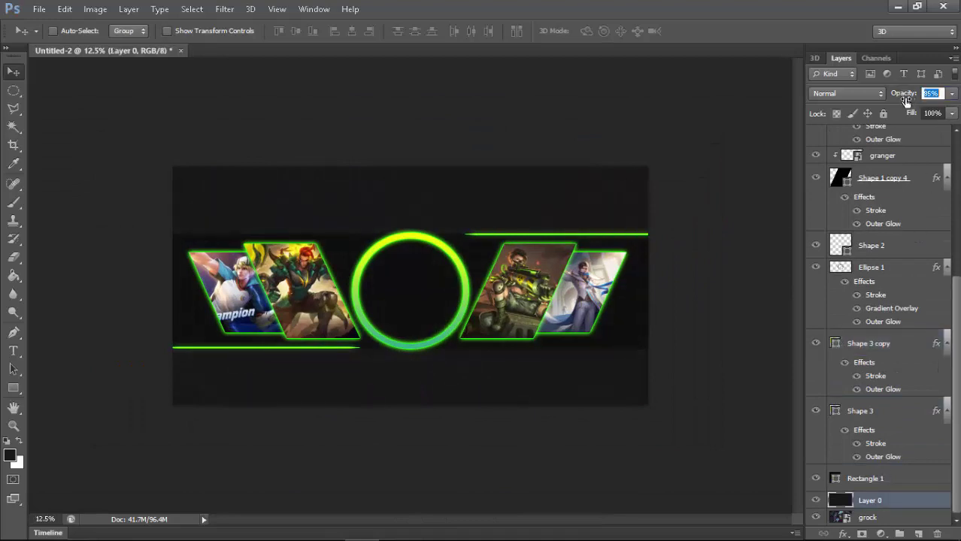
drag(904, 97, 914, 98)
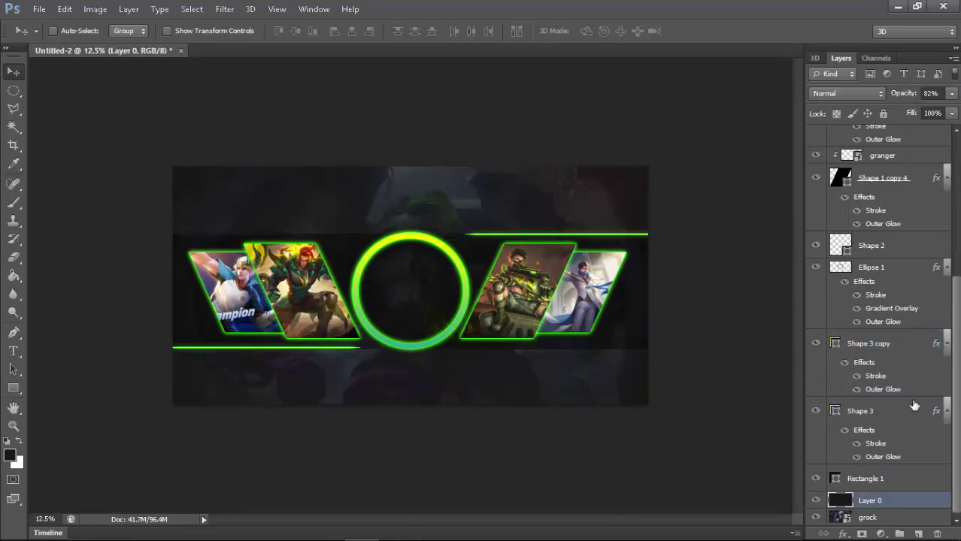
key(ctrl+plus)
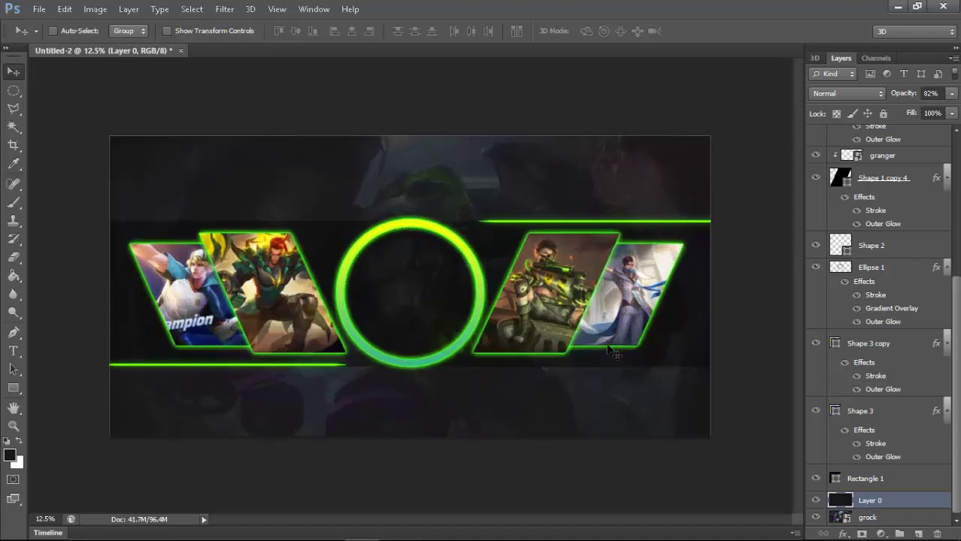
text(8)
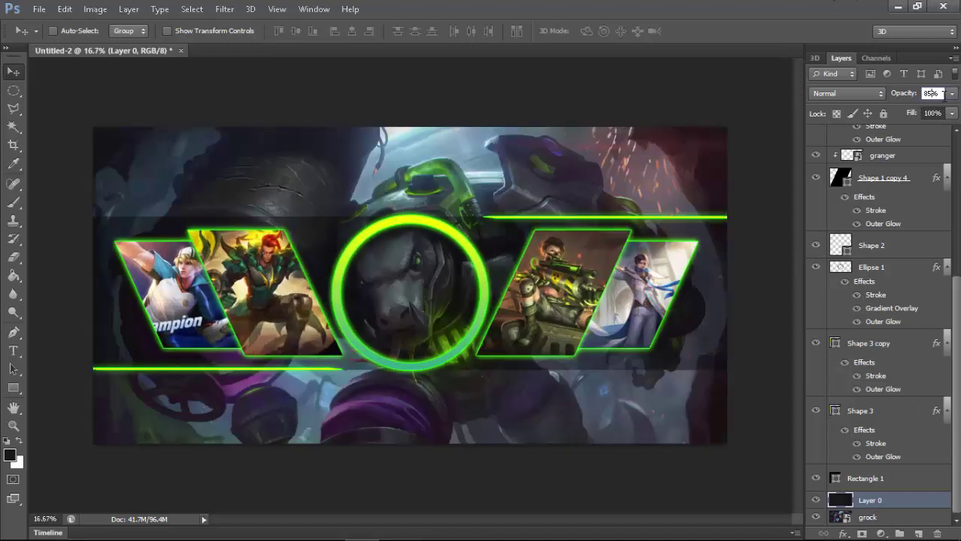
key(Return)
text(5)
key(BackSpace)
text(5)
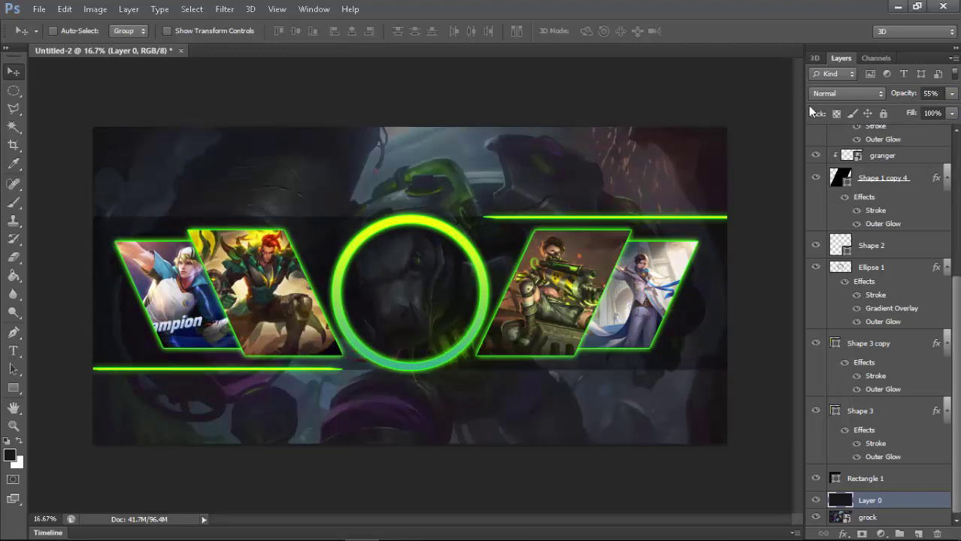
key(ctrl+minus)
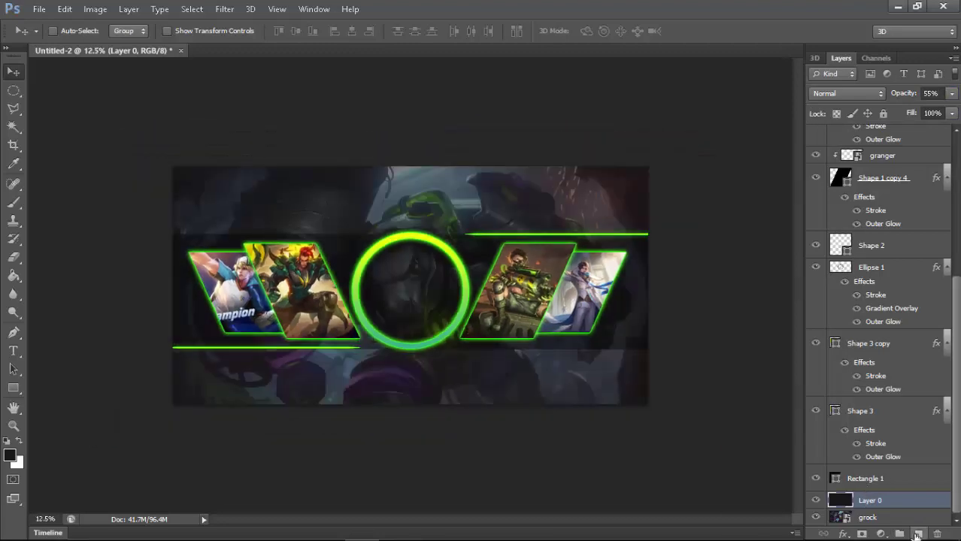
click(917, 534)
Paint soft black dabs over the top-right and lower corners with a 1600 px brush, at 68% opacity
key(b)
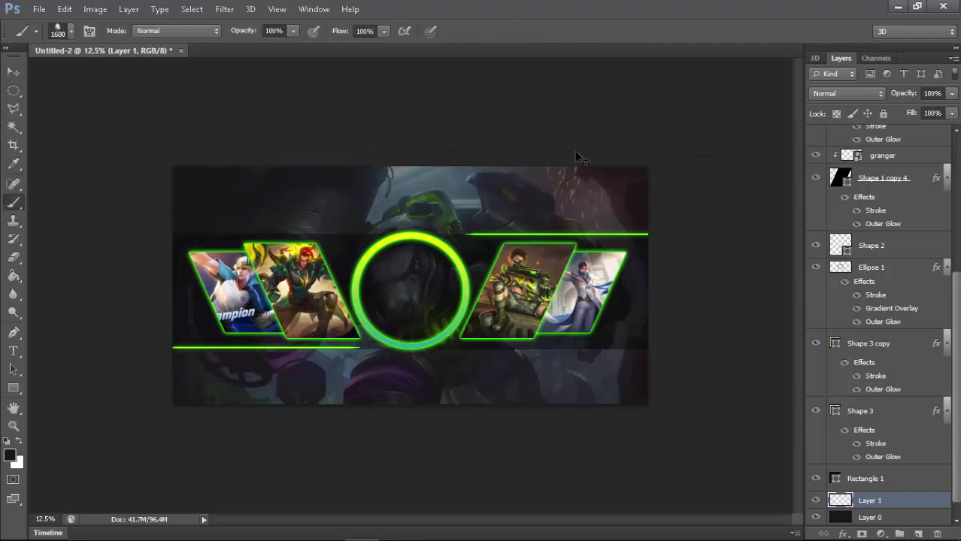
click(70, 31)
scroll(89, 173, down, 2)
scroll(89, 173, up, 2)
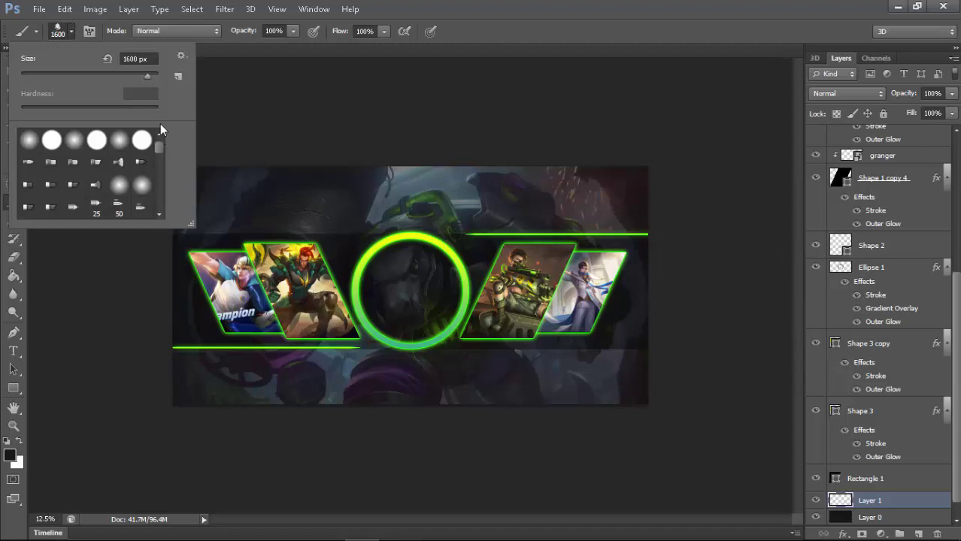
click(323, 132)
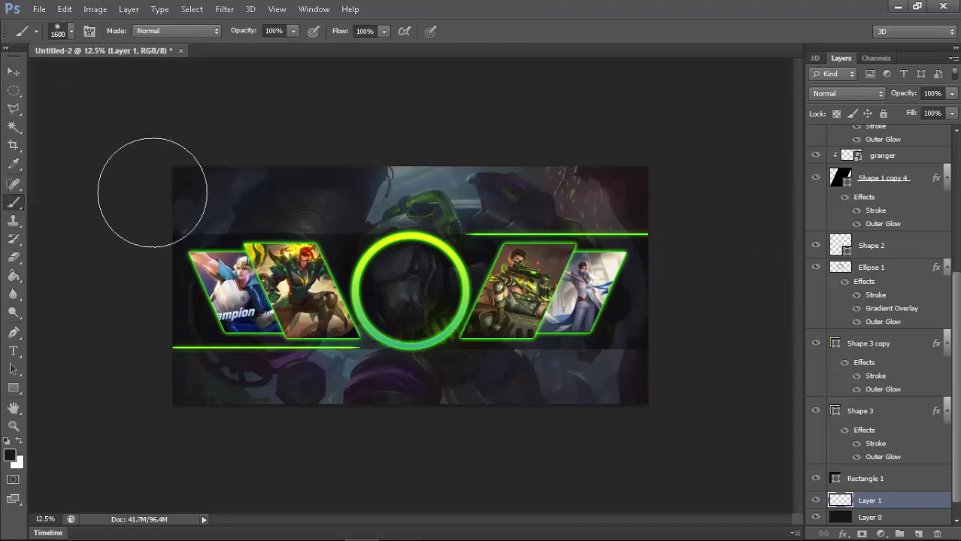
click(639, 165)
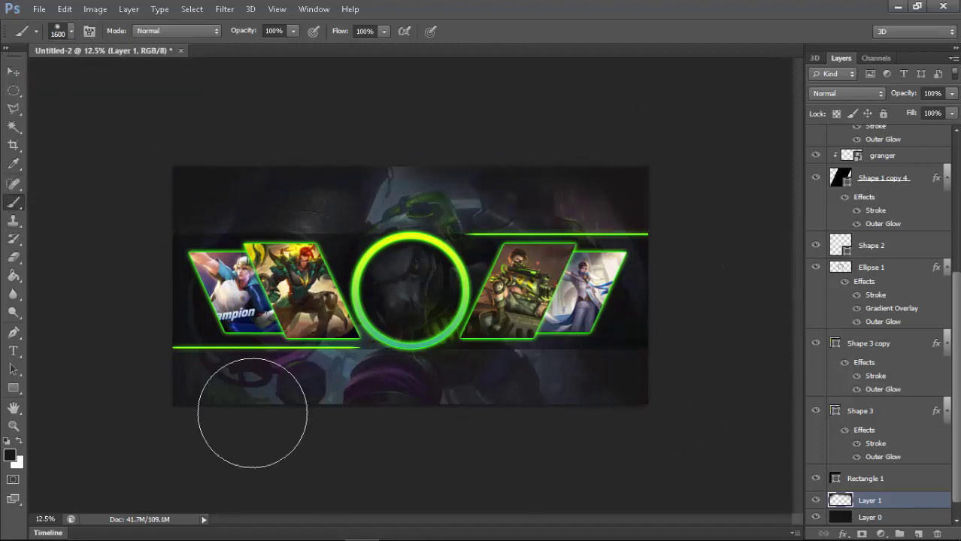
click(252, 413)
click(633, 410)
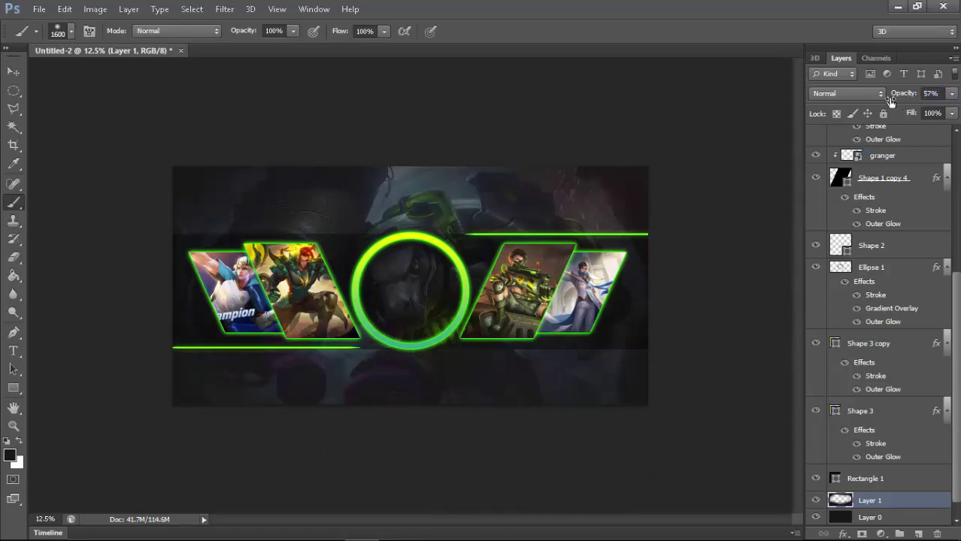
drag(899, 97, 886, 98)
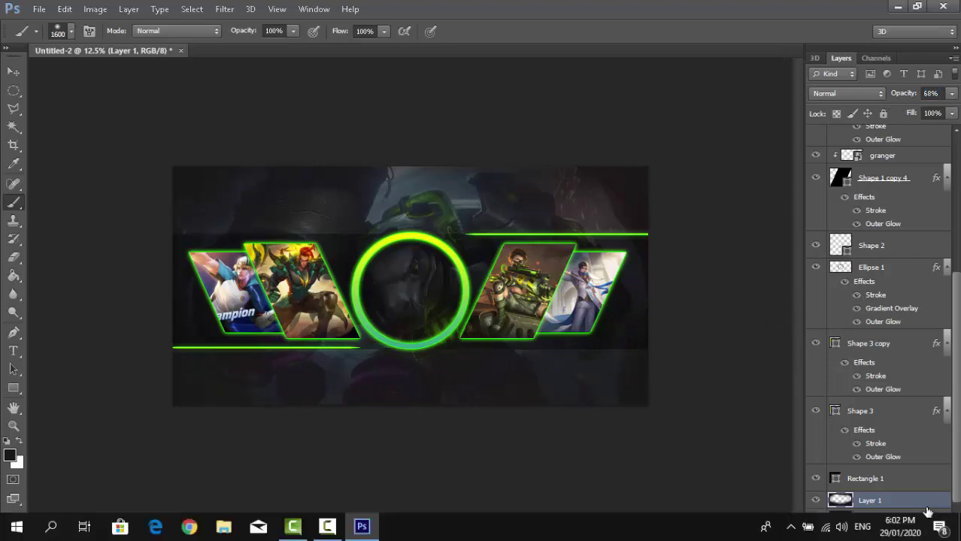
Try Color Overlay, Outer Glow and Gradient Overlay on Layer 1, then keep only a Satin effect
double_click(857, 499)
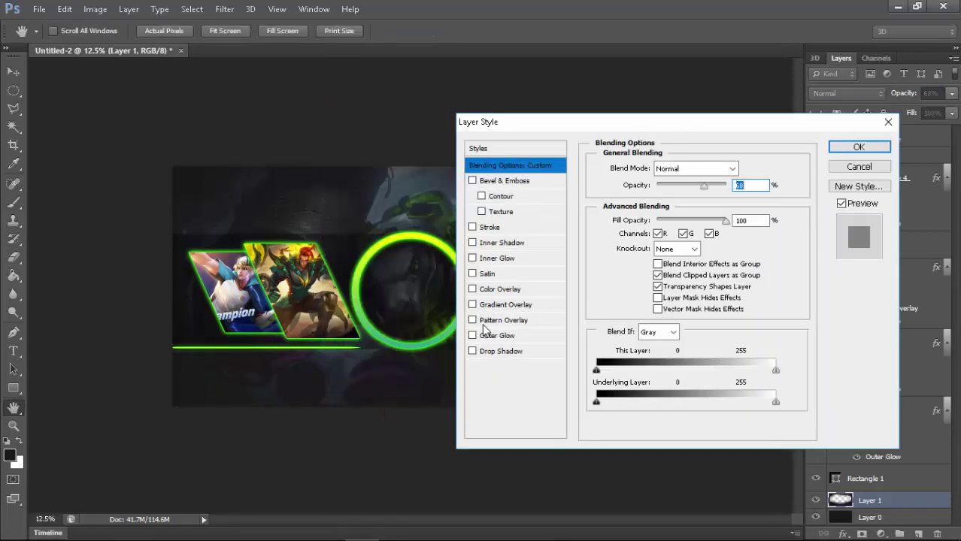
click(482, 296)
click(473, 290)
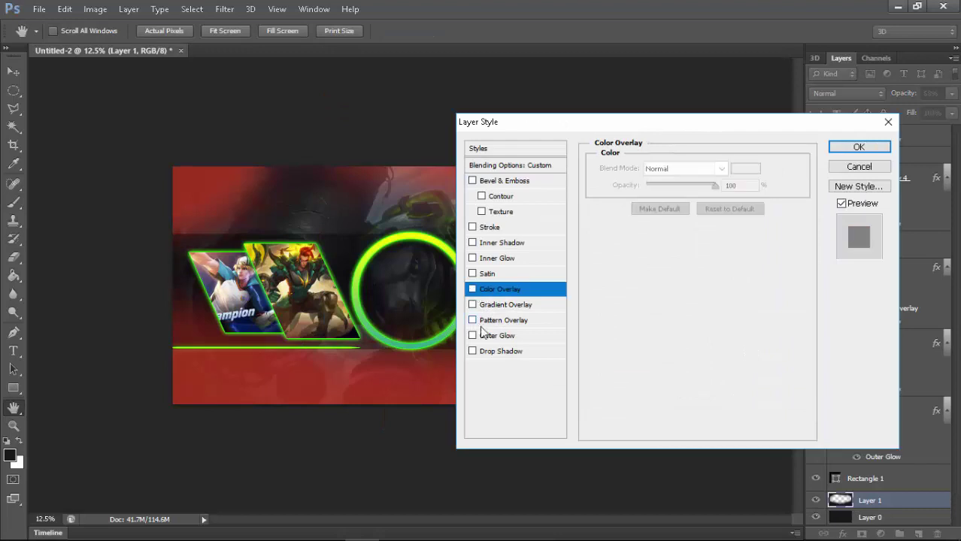
click(482, 336)
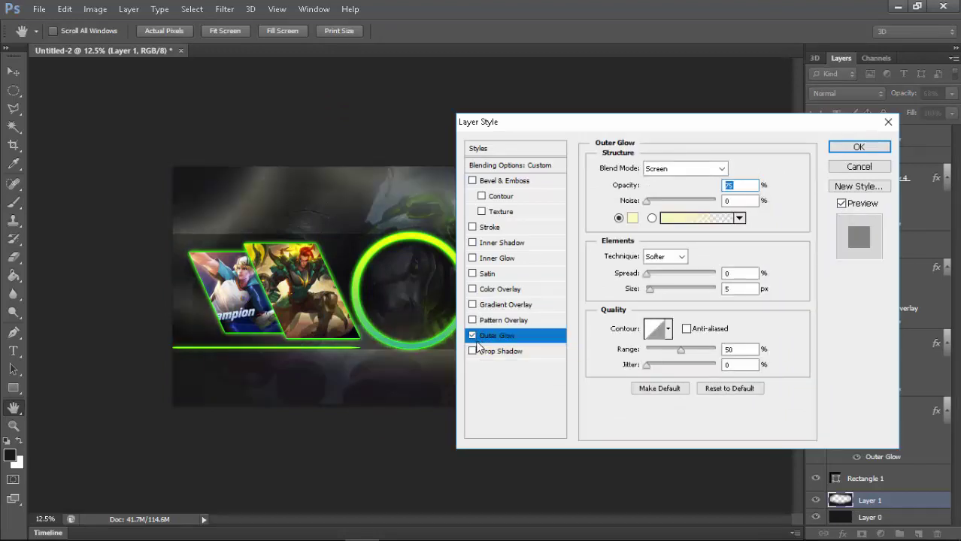
drag(702, 125, 886, 97)
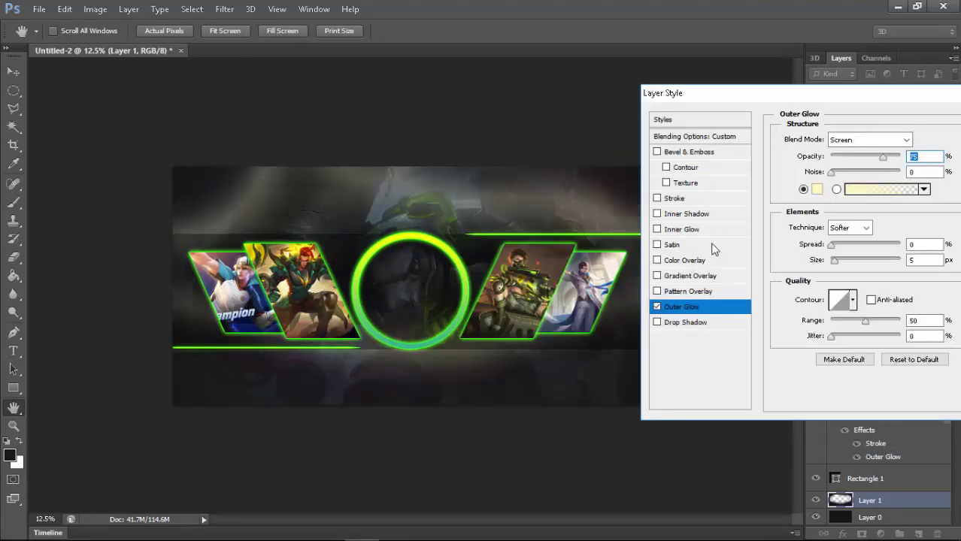
click(658, 306)
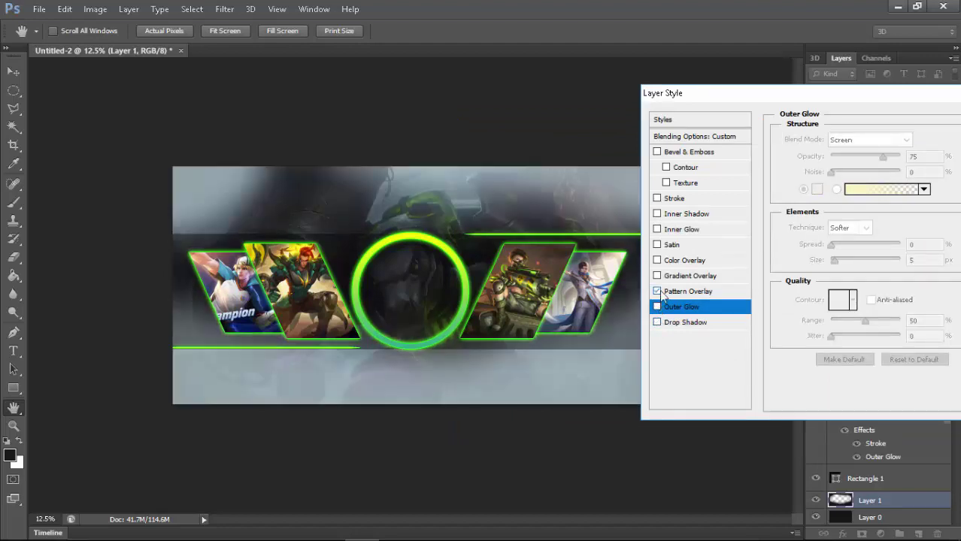
click(657, 276)
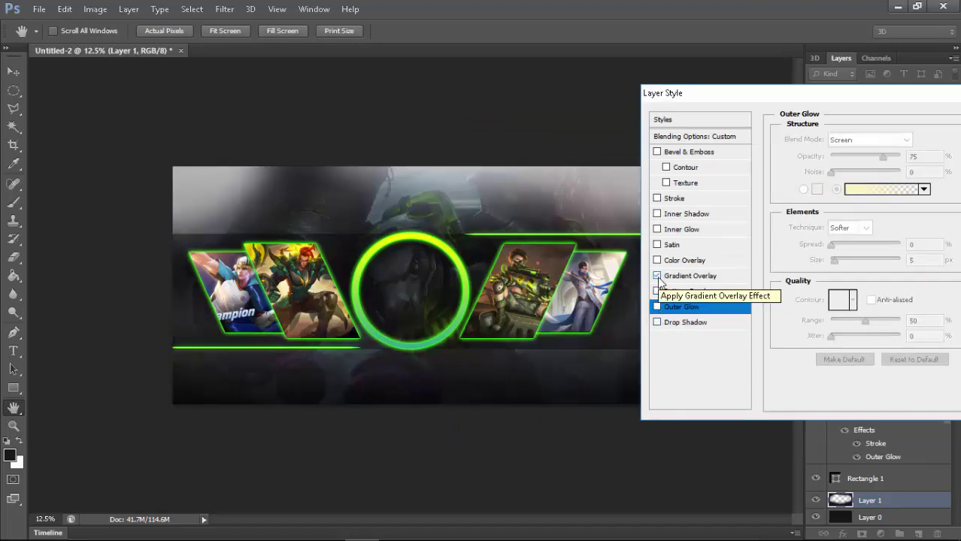
click(657, 276)
click(658, 260)
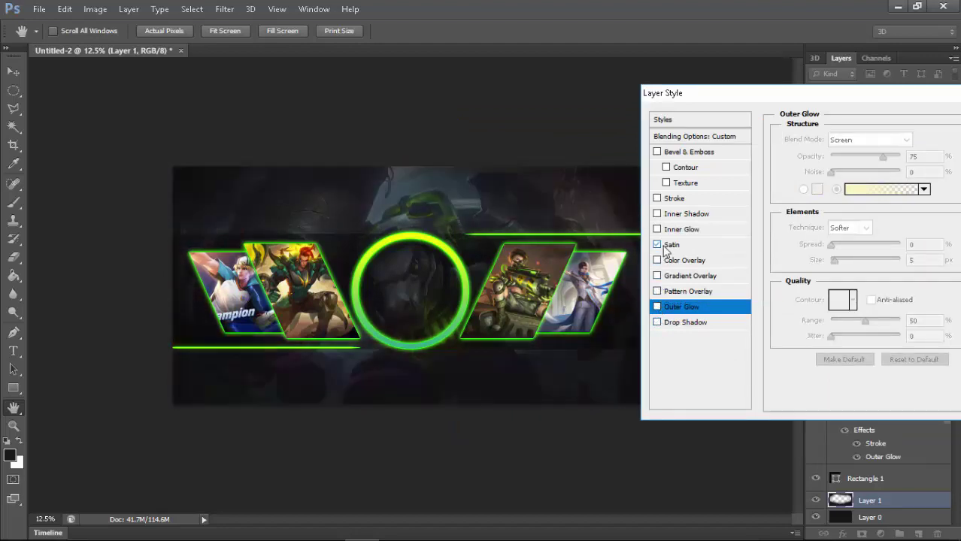
click(657, 246)
drag(775, 100, 461, 94)
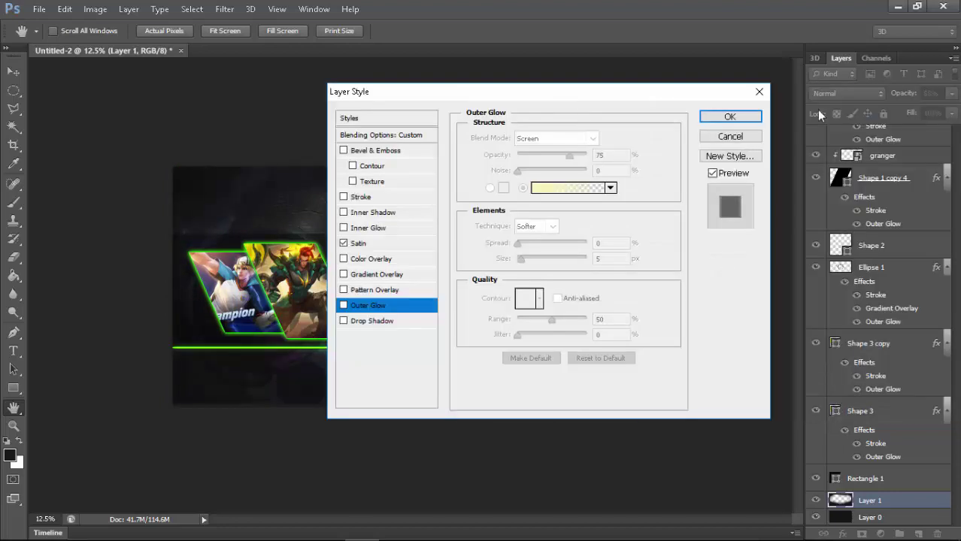
click(730, 116)
scroll(893, 433, down, 2)
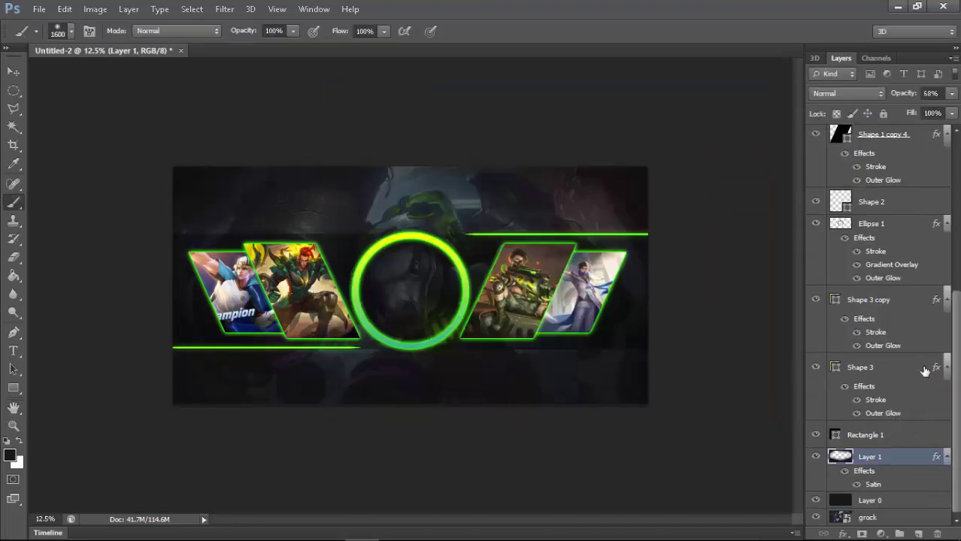
At 25% zoom, place a text cursor inside the green ring and choose Harlow Solid Italic
key(ctrl+plus)
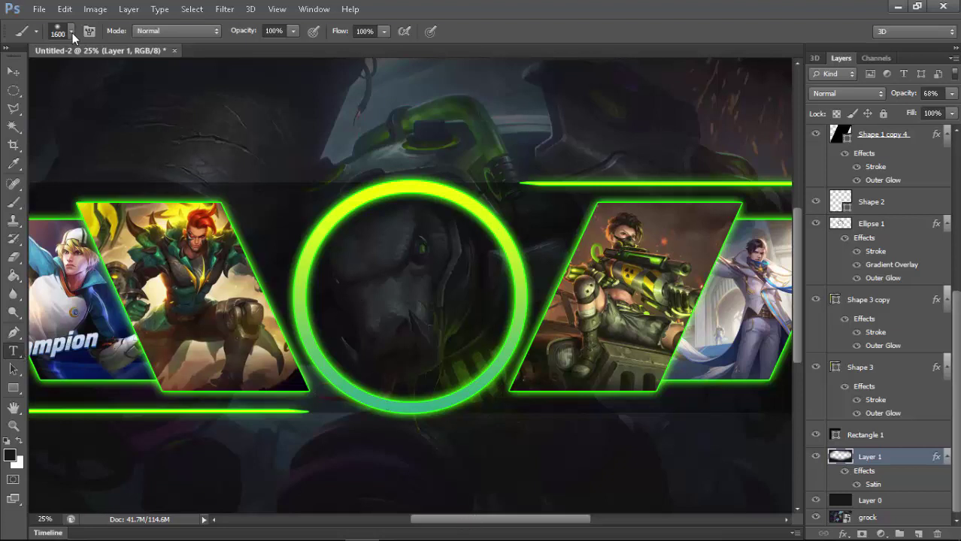
key(t)
scroll(465, 312, left, 3)
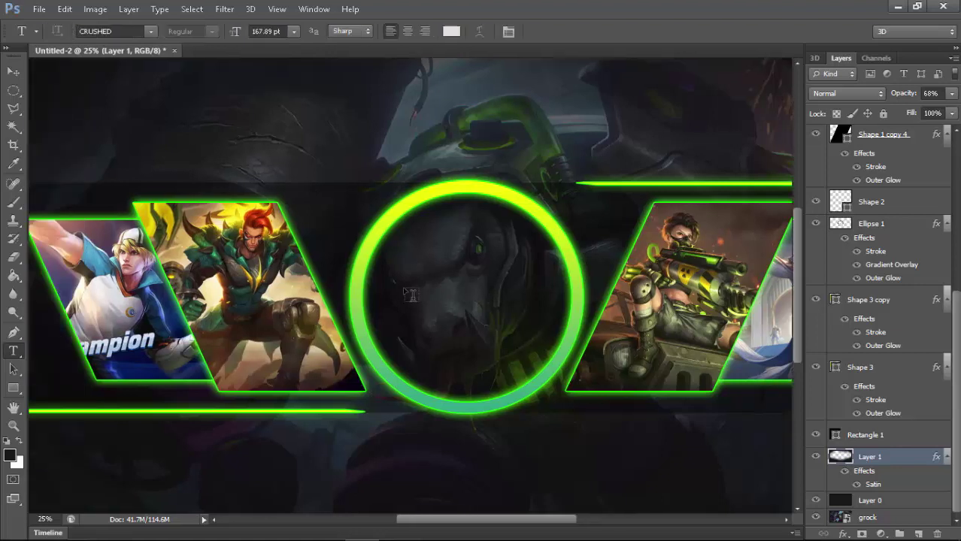
click(433, 278)
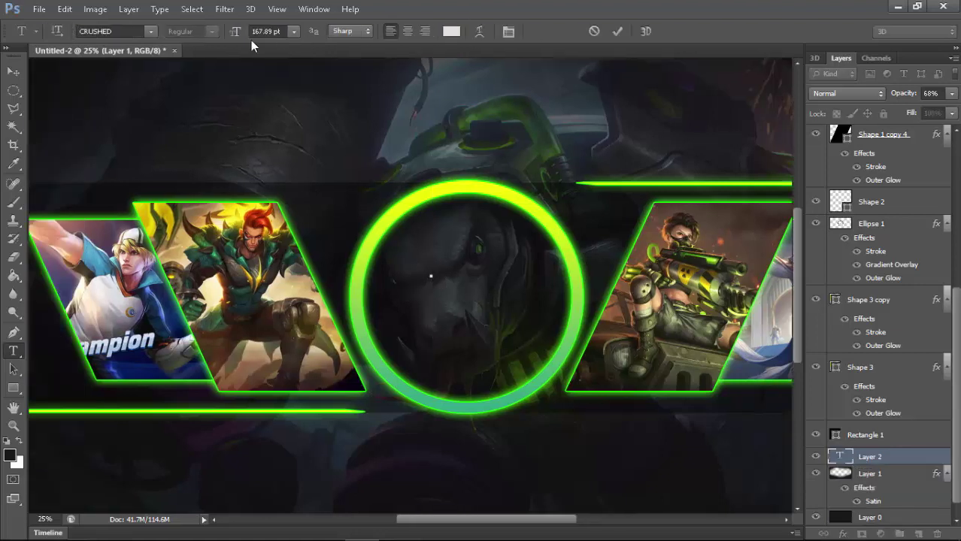
click(151, 32)
scroll(258, 151, up, 2)
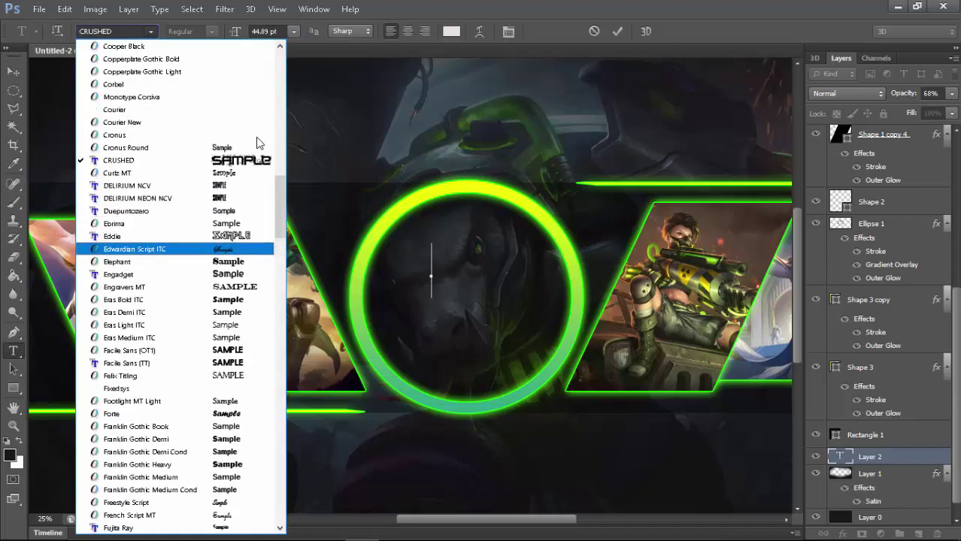
scroll(260, 226, down, 2)
scroll(262, 305, down, 3)
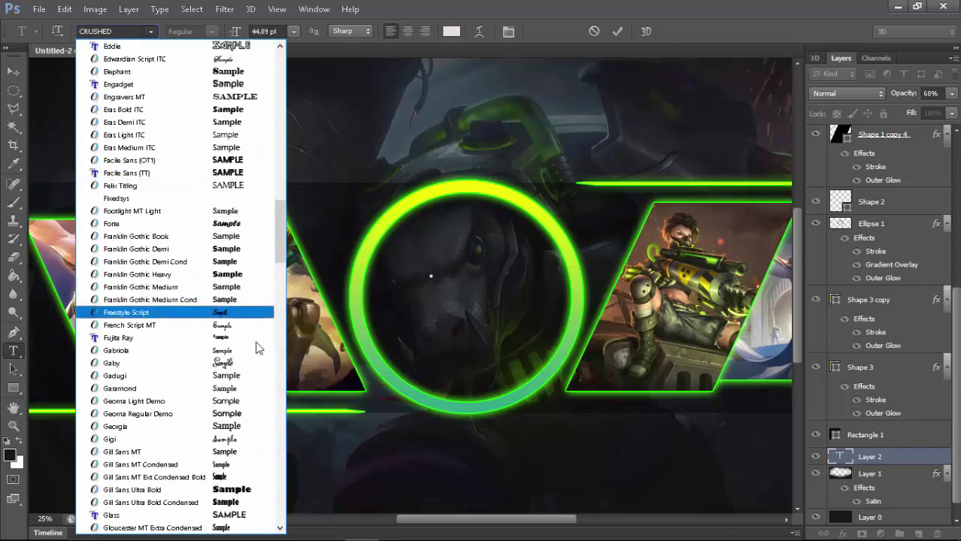
scroll(258, 353, down, 3)
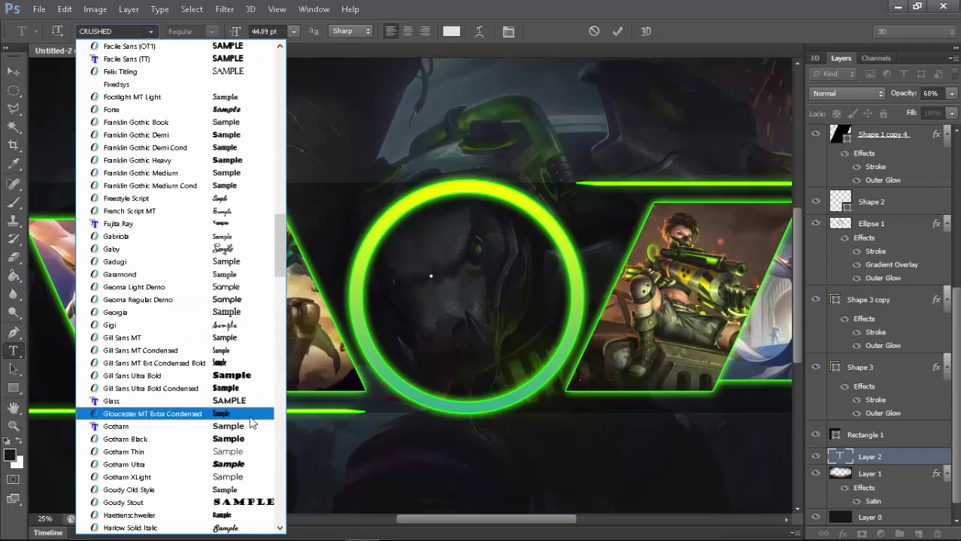
scroll(251, 423, down, 3)
click(254, 430)
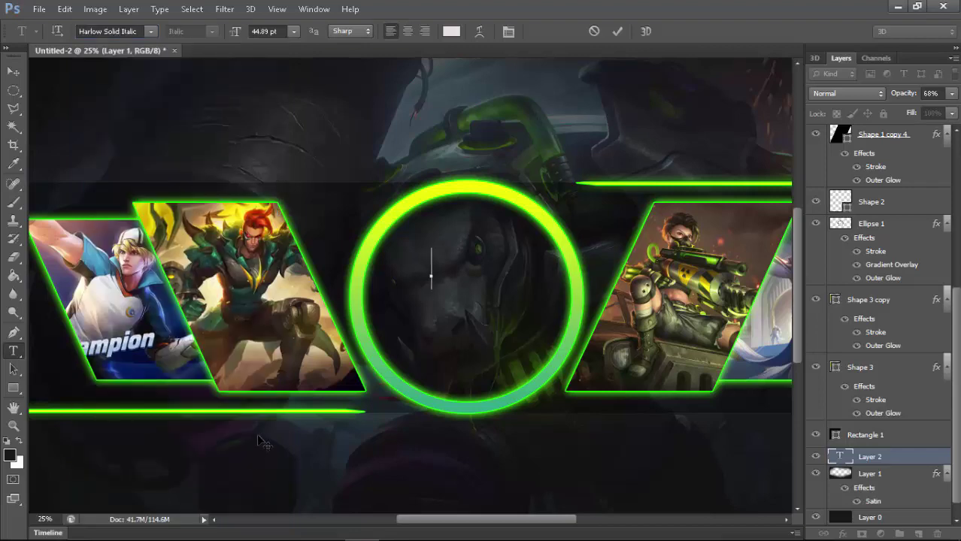
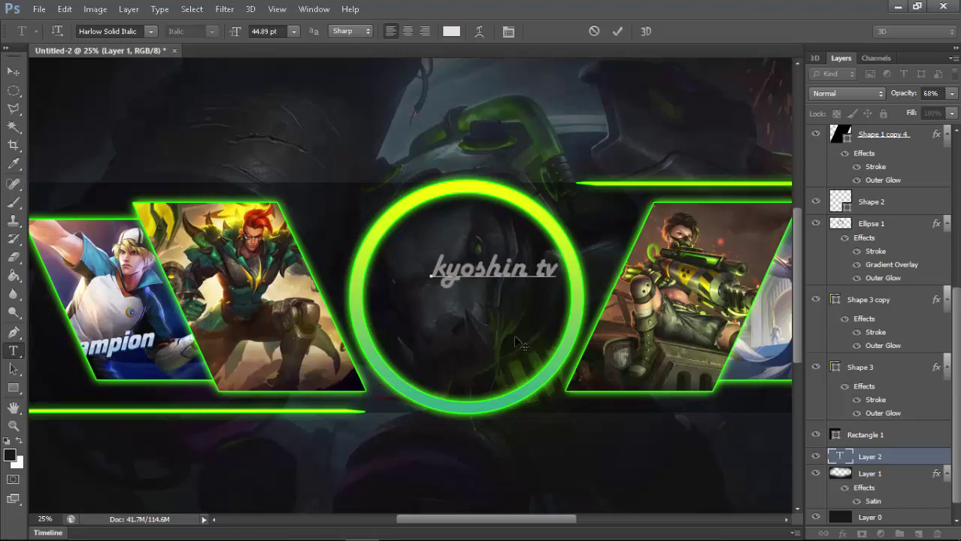
Commit the kyoshin tv text, enlarge it to about 122% and centre it inside the green ring
key(ctrl+Return)
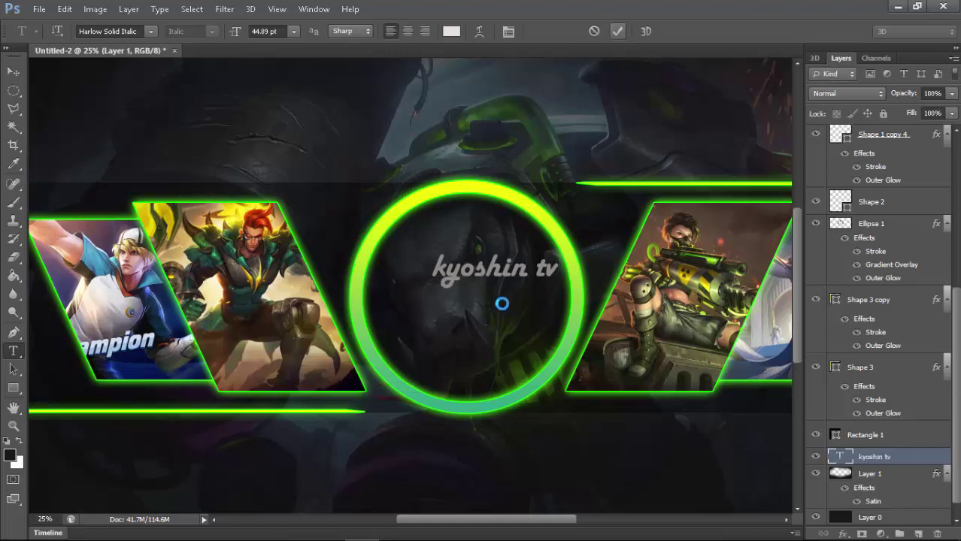
key(v)
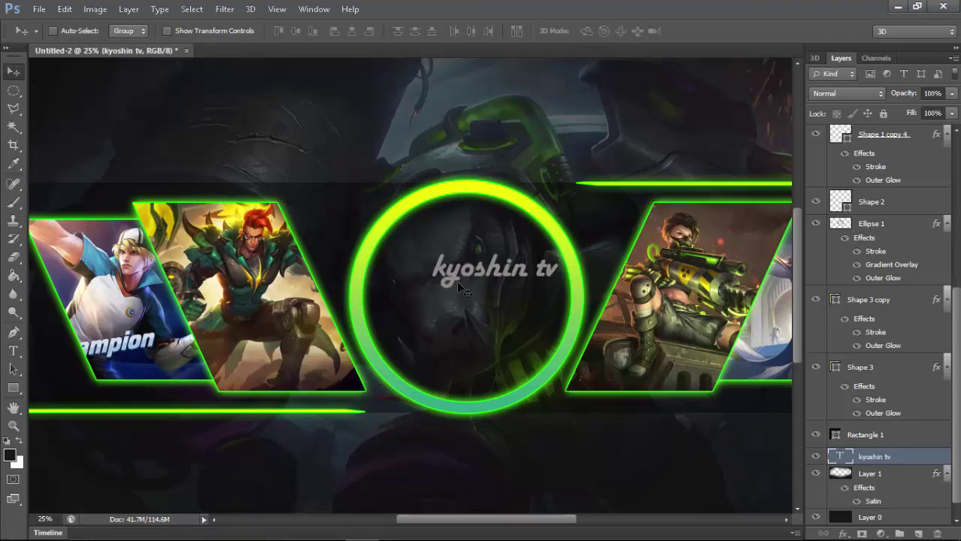
drag(516, 280, 488, 279)
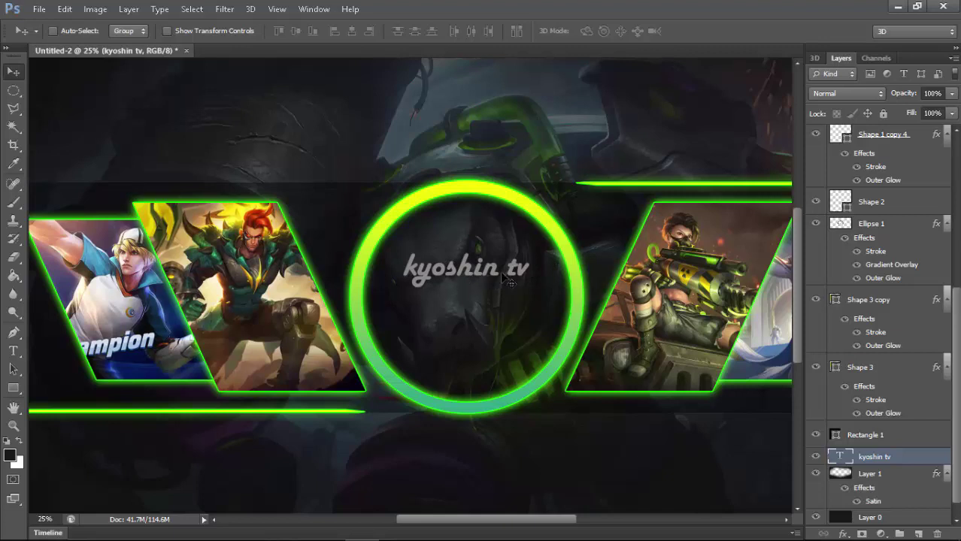
key(ctrl+t)
drag(530, 249, 556, 239)
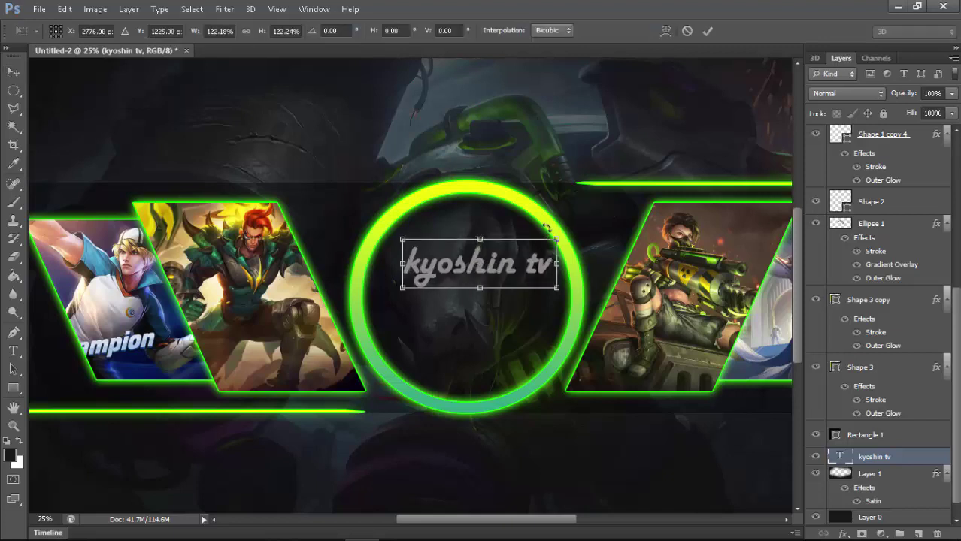
click(707, 31)
drag(494, 280, 478, 281)
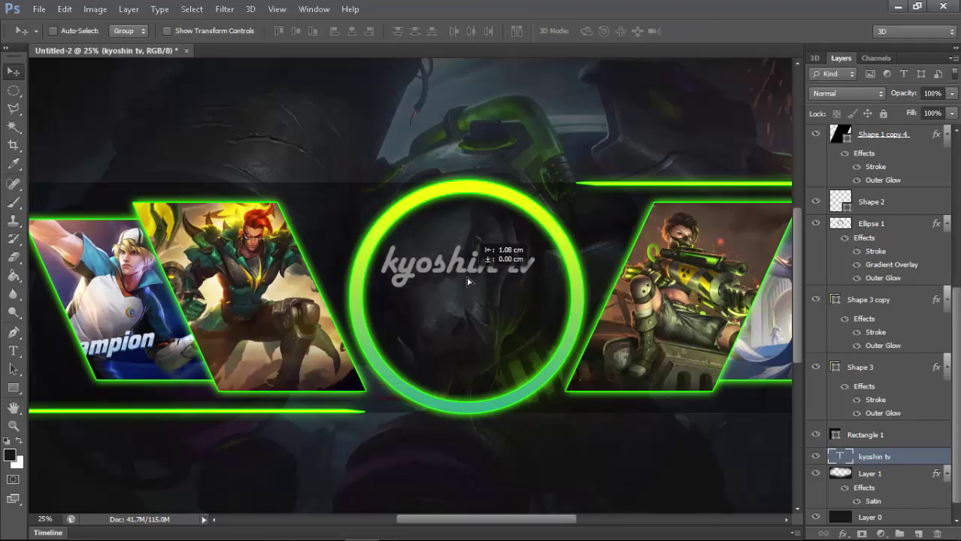
Select the kyoshin tv text and try the Fujita Ray and Acceleration & Reaction fonts
click(15, 352)
drag(530, 261, 186, 243)
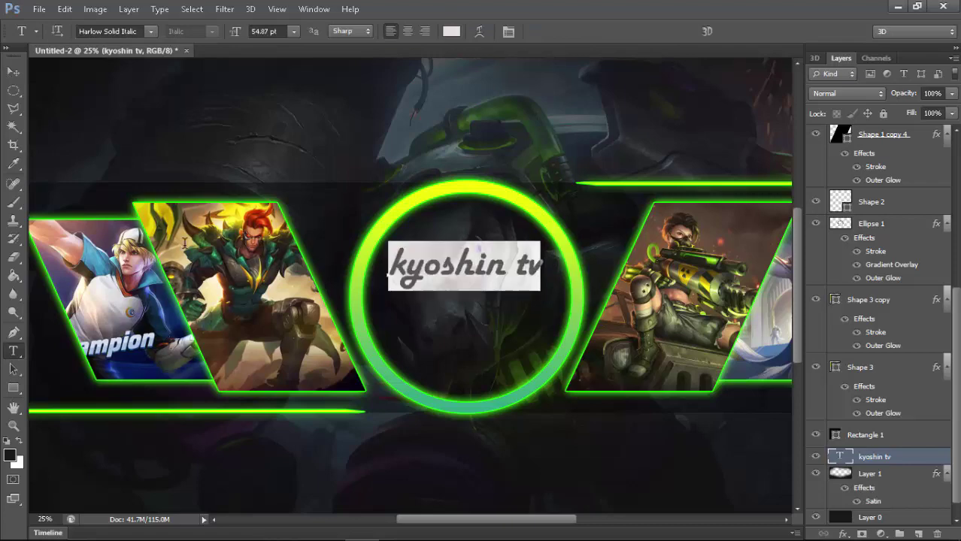
click(150, 30)
scroll(260, 162, up, 2)
scroll(241, 158, up, 6)
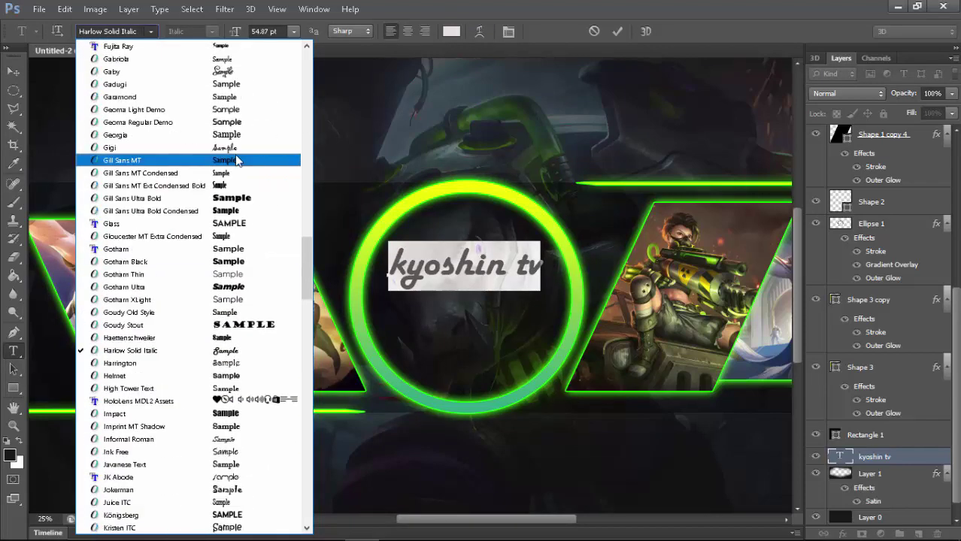
scroll(213, 167, up, 1)
click(193, 88)
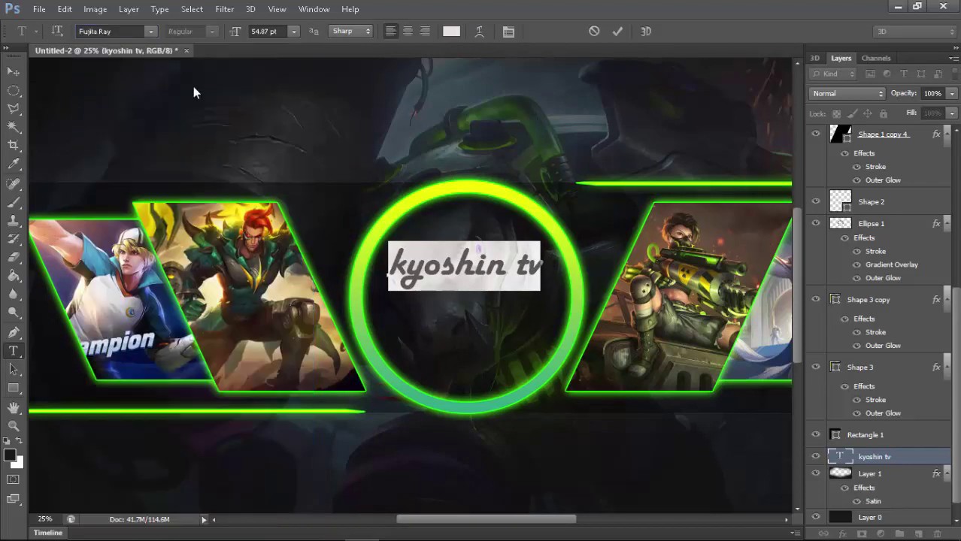
click(151, 30)
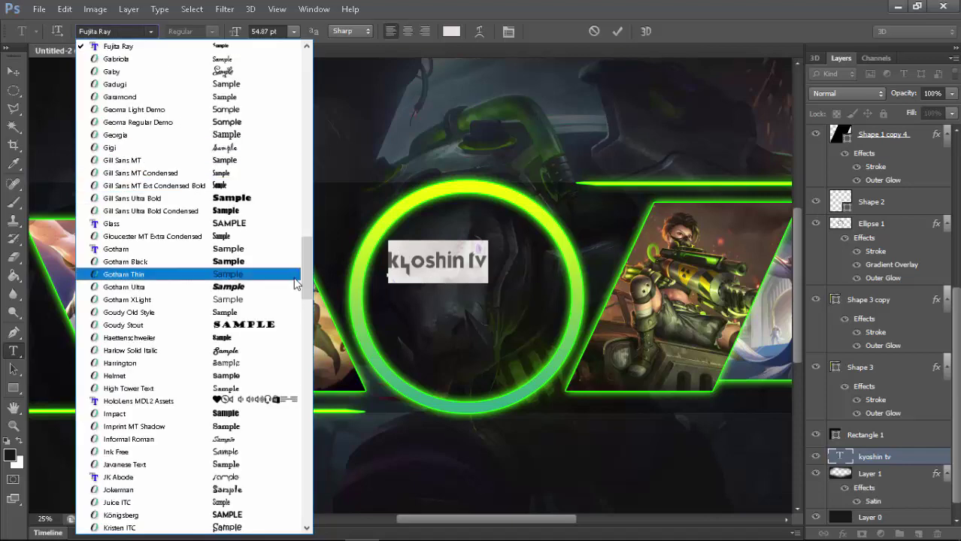
drag(304, 271, 297, 74)
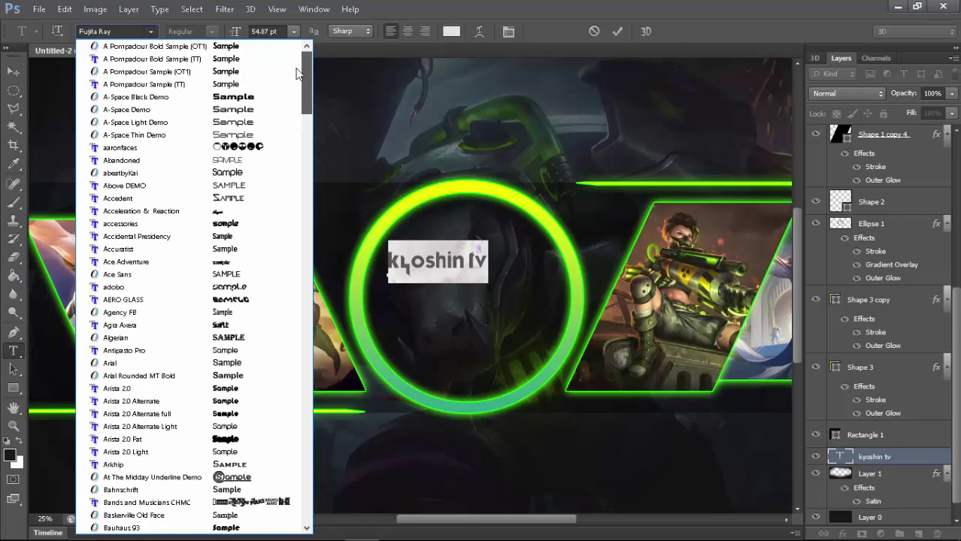
click(217, 212)
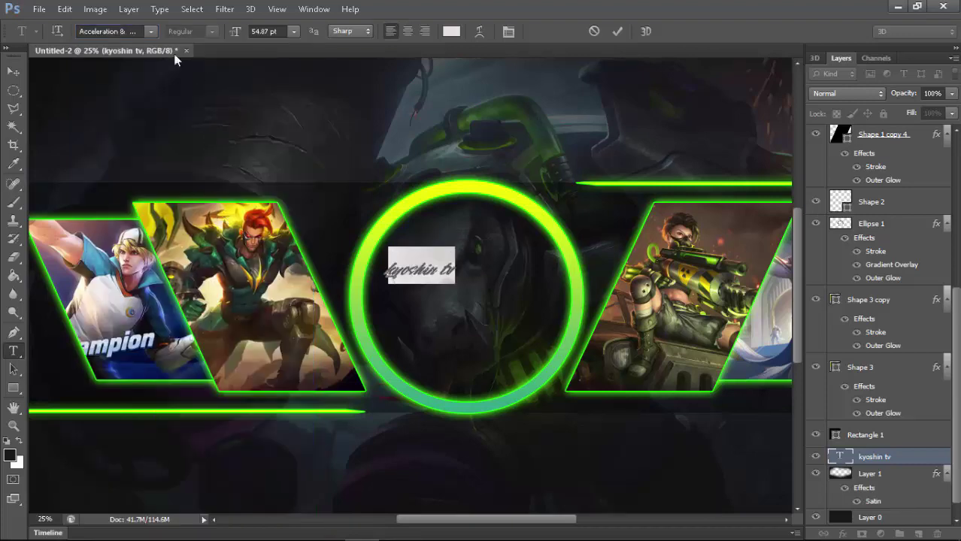
Try the Shine Personal Use, Magneto and MACCOS LIGHT Demo fonts on the title
click(151, 32)
mouse_move(301, 96)
mouse_down()
mouse_move(273, 327)
mouse_move(293, 475)
mouse_move(296, 432)
mouse_up()
click(256, 212)
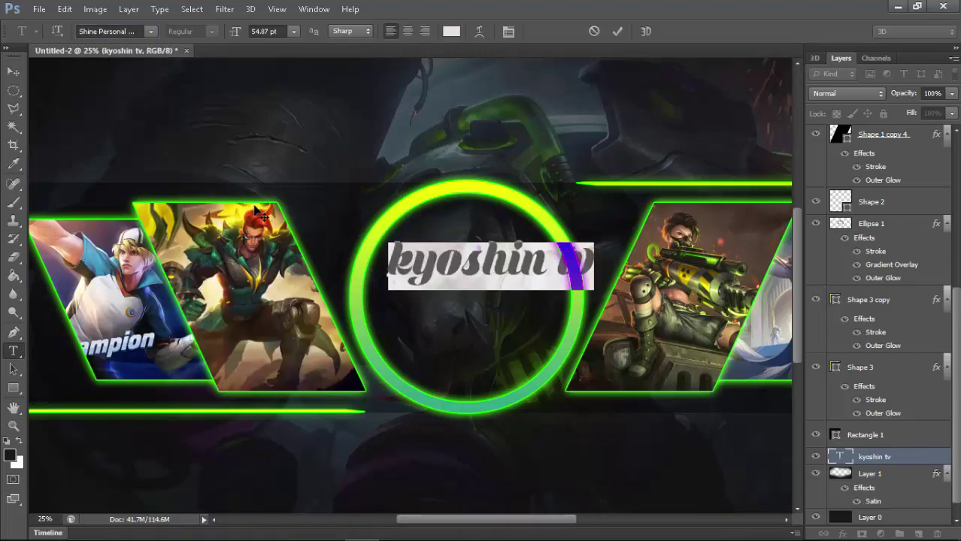
click(158, 32)
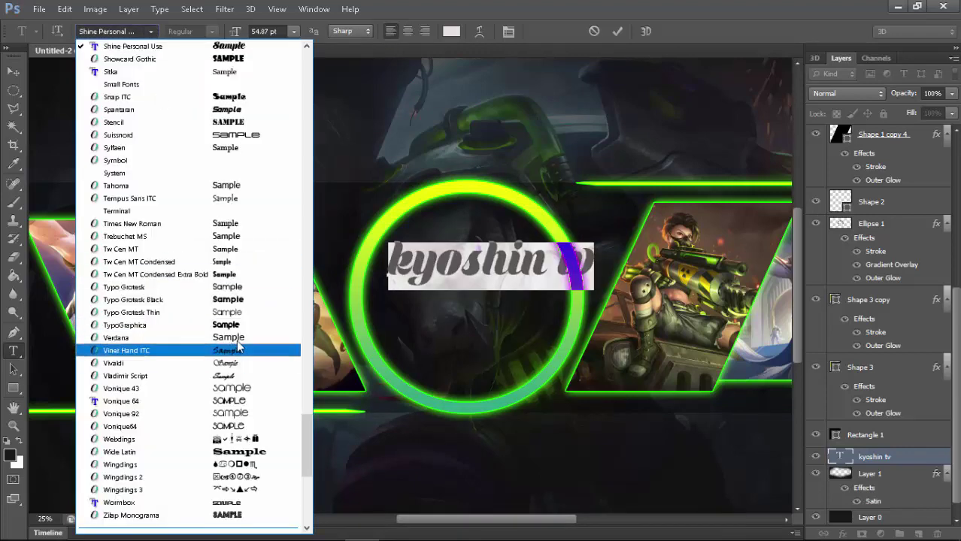
scroll(298, 425, up, 10)
scroll(297, 399, up, 1)
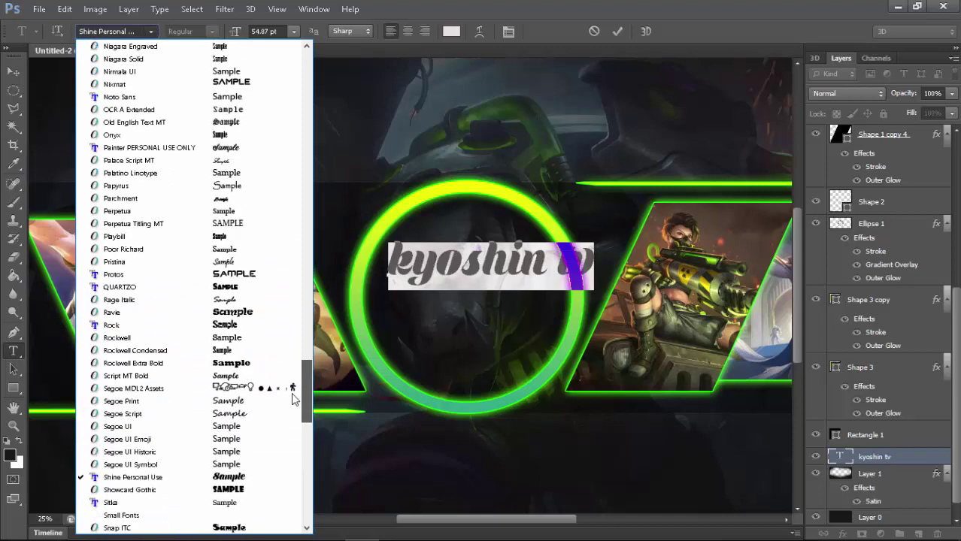
drag(309, 406, 302, 346)
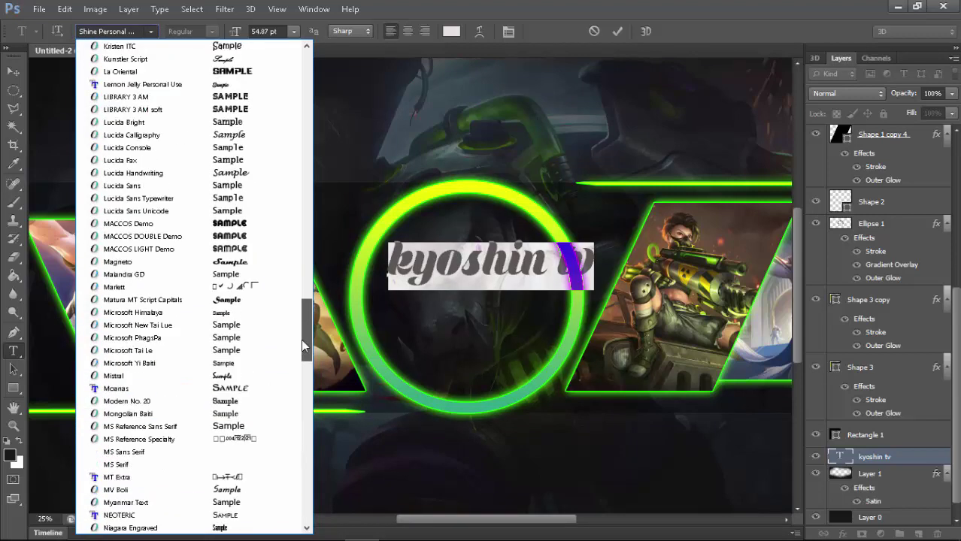
click(124, 250)
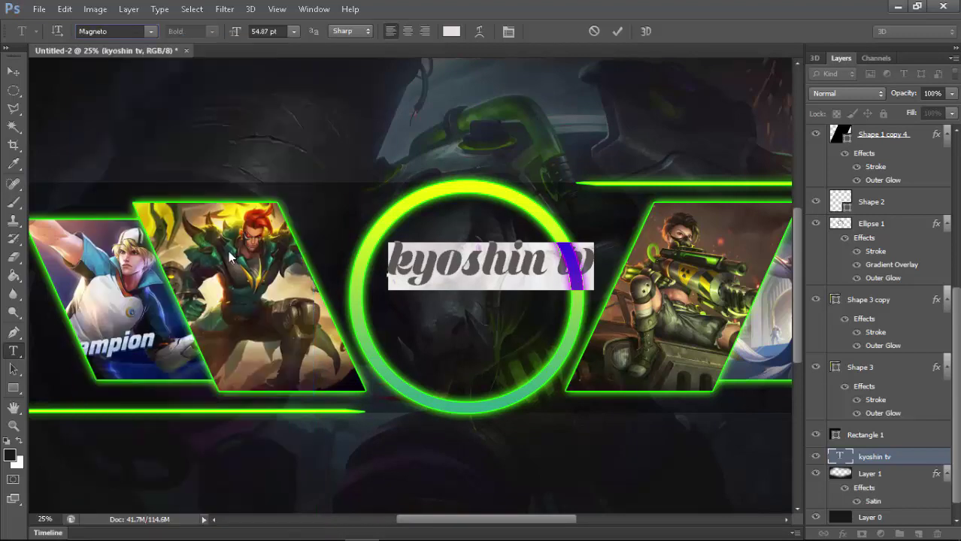
click(150, 31)
scroll(150, 120, up, 2)
click(135, 105)
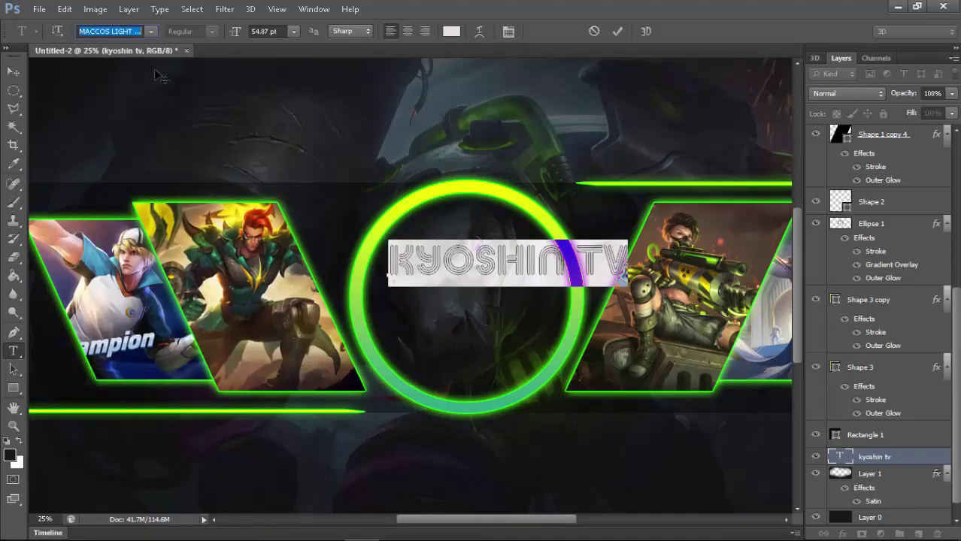
Try Lucida Handwriting and Lucida Calligraphy, then apply and commit LIBRARY 3 AM soft
click(150, 31)
scroll(195, 151, up, 3)
click(214, 89)
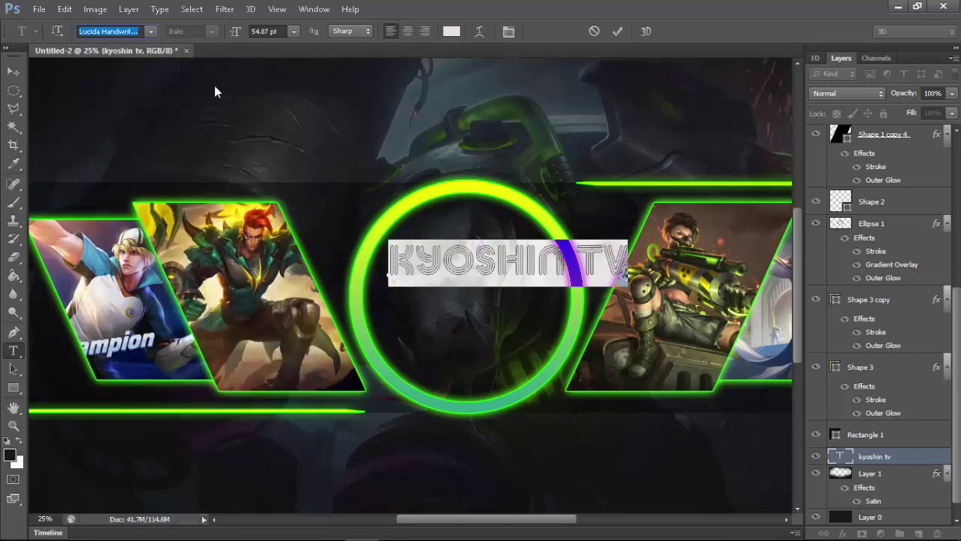
click(150, 32)
scroll(203, 154, up, 4)
scroll(201, 165, down, 4)
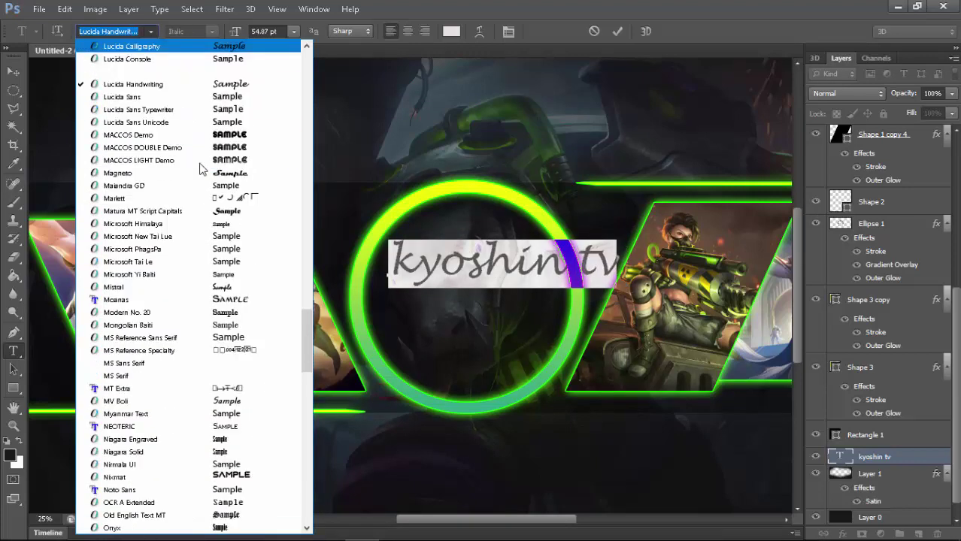
key(Return)
click(150, 31)
scroll(199, 185, up, 3)
scroll(214, 136, down, 2)
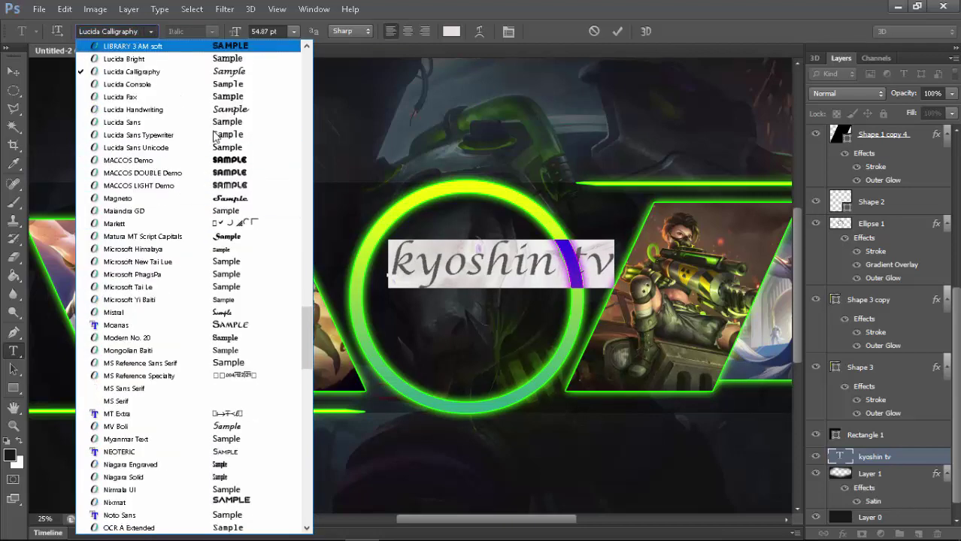
key(Return)
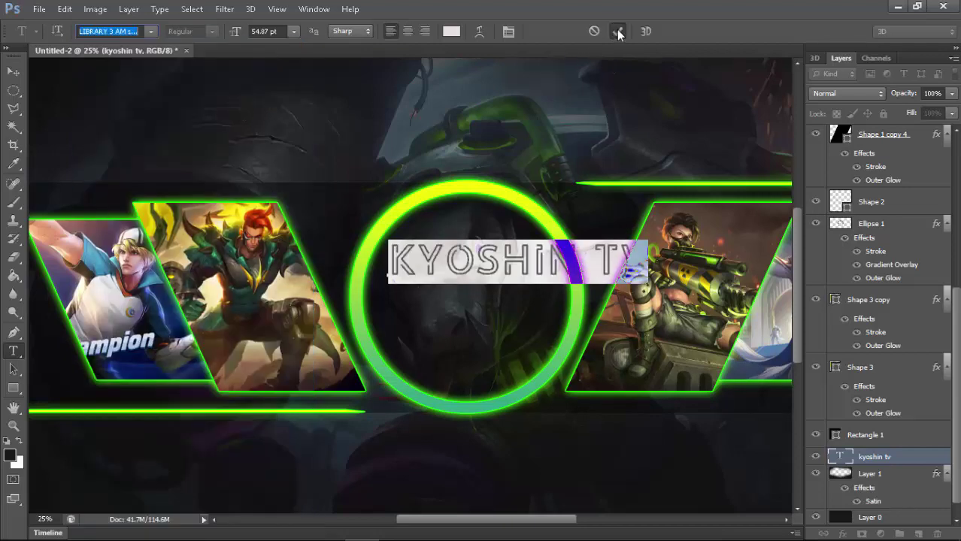
click(618, 31)
Widen KYOSHIN TV, centre it in the green ring, and move its layer to the stack top
key(v)
drag(515, 289, 450, 301)
key(ctrl+t)
mouse_move(535, 272)
mouse_down()
mouse_move(552, 266)
mouse_move(547, 256)
mouse_up()
click(707, 31)
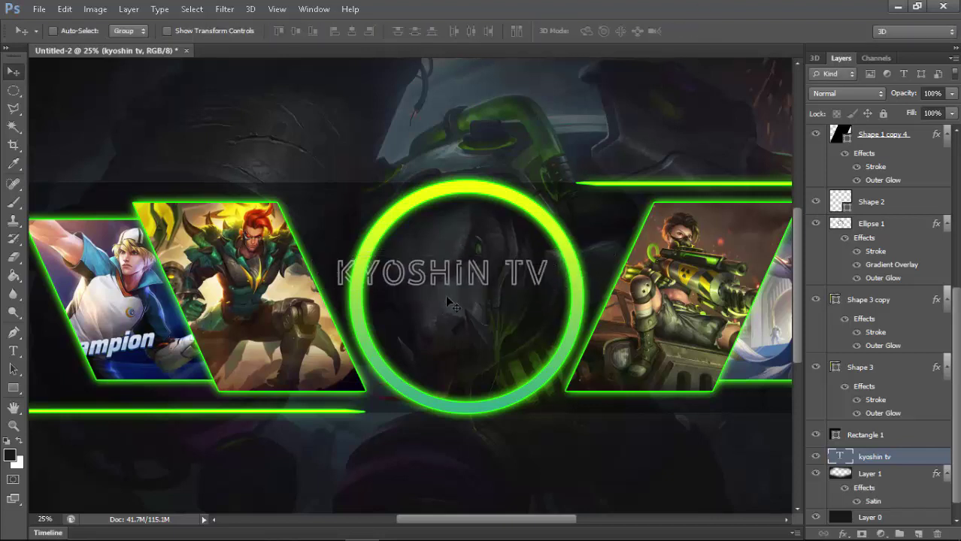
drag(454, 305, 479, 302)
mouse_move(939, 462)
mouse_down()
mouse_move(896, 113)
mouse_move(891, 130)
mouse_up()
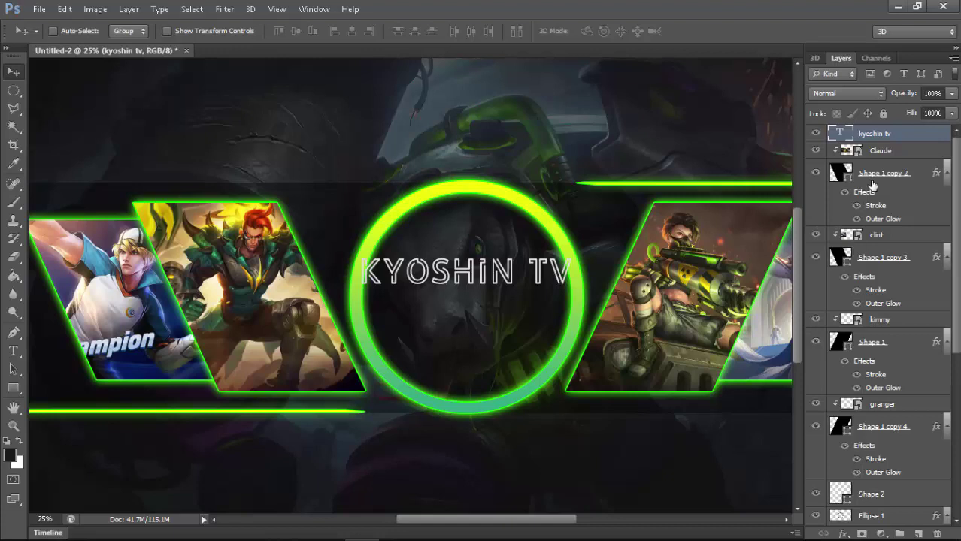
Add an orange preset Gradient Overlay layer style to the KYOSHIN TV title
double_click(914, 133)
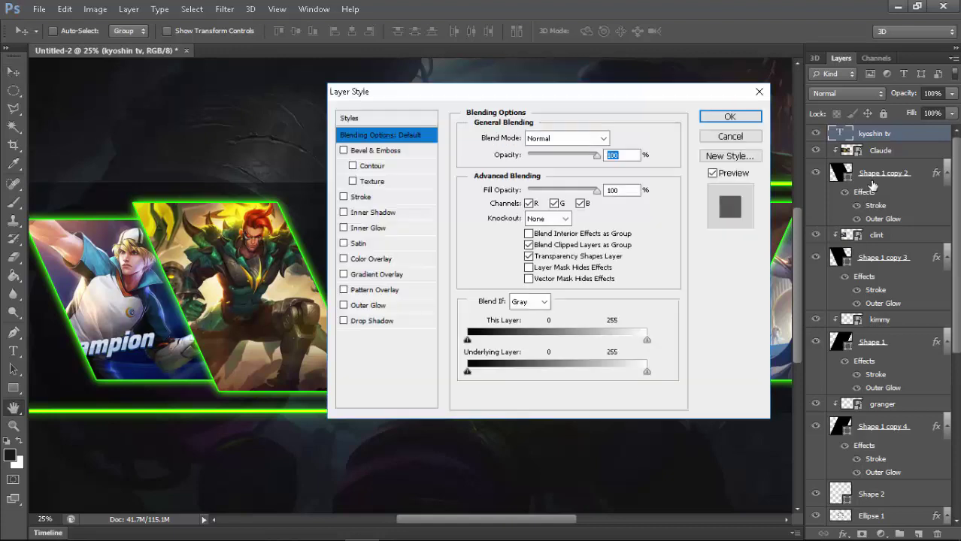
click(380, 274)
click(594, 171)
click(515, 232)
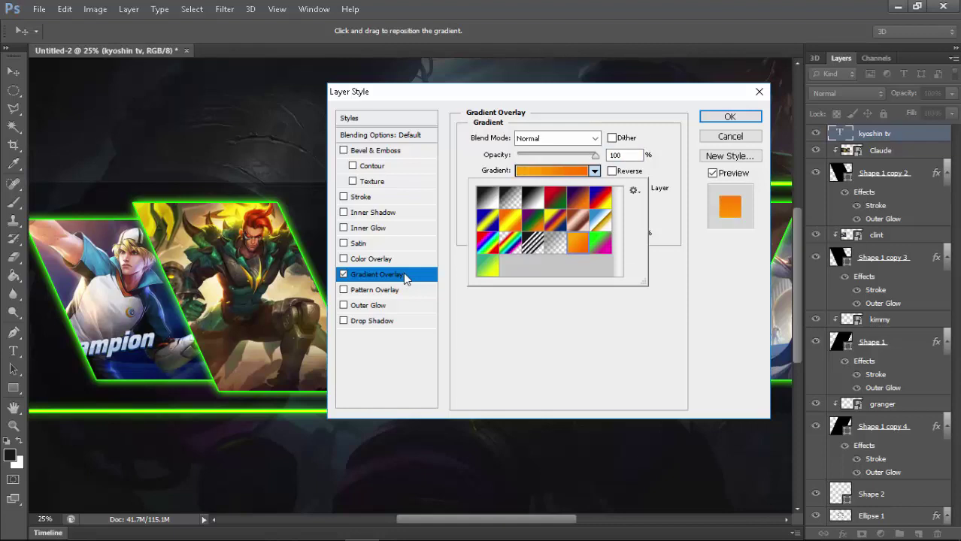
click(729, 116)
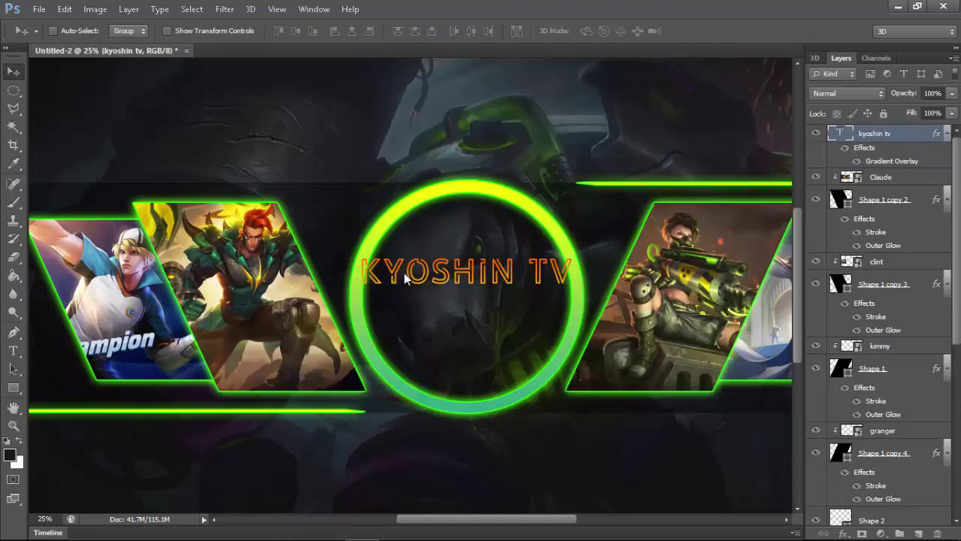
Narrow the title horizontally and nudge it right to centre it in the ring
key(ctrl+t)
drag(573, 272, 549, 272)
key(Return)
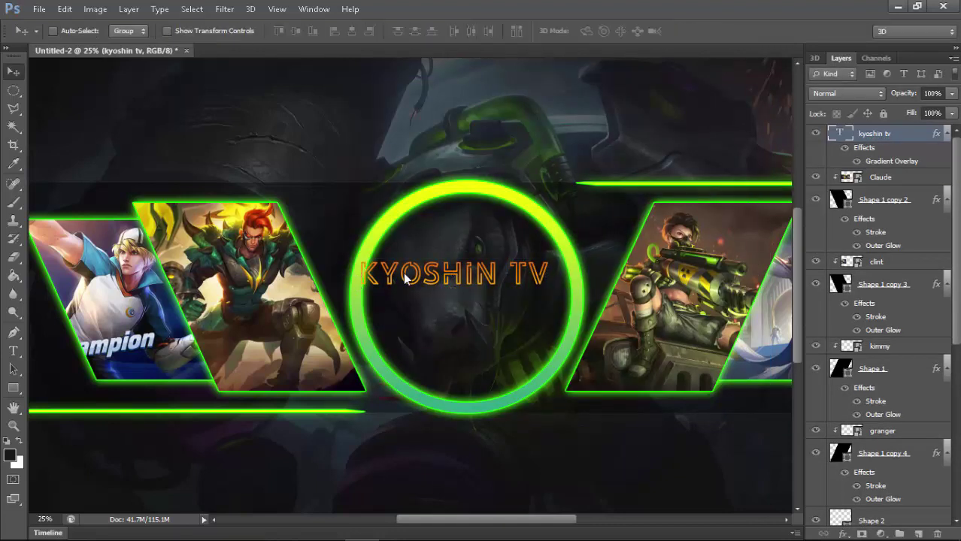
key(shift+Right)
key(shift+Right)
key(shift+Right)
Select all the title text and try Harlow Solid Italic and Glass fonts
key(t)
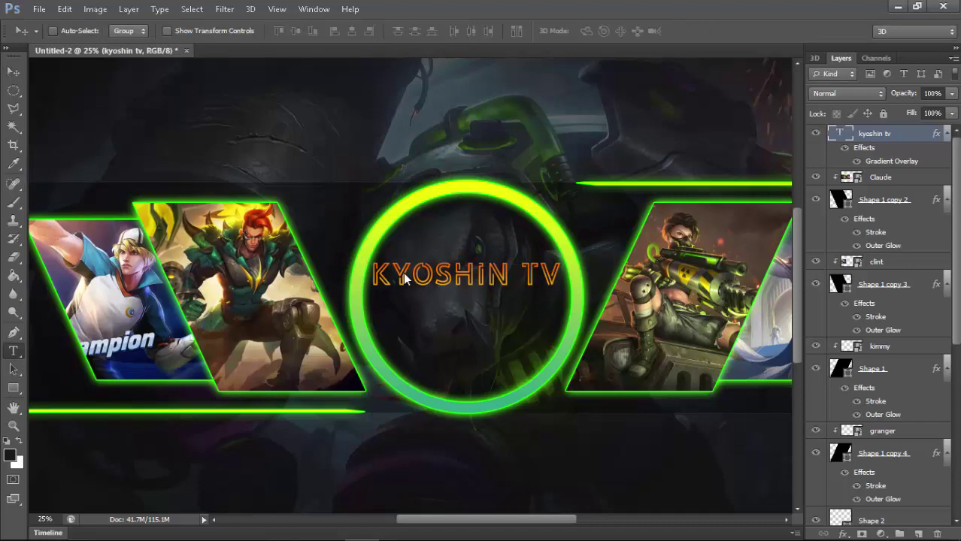
click(405, 278)
key(ctrl+a)
click(150, 31)
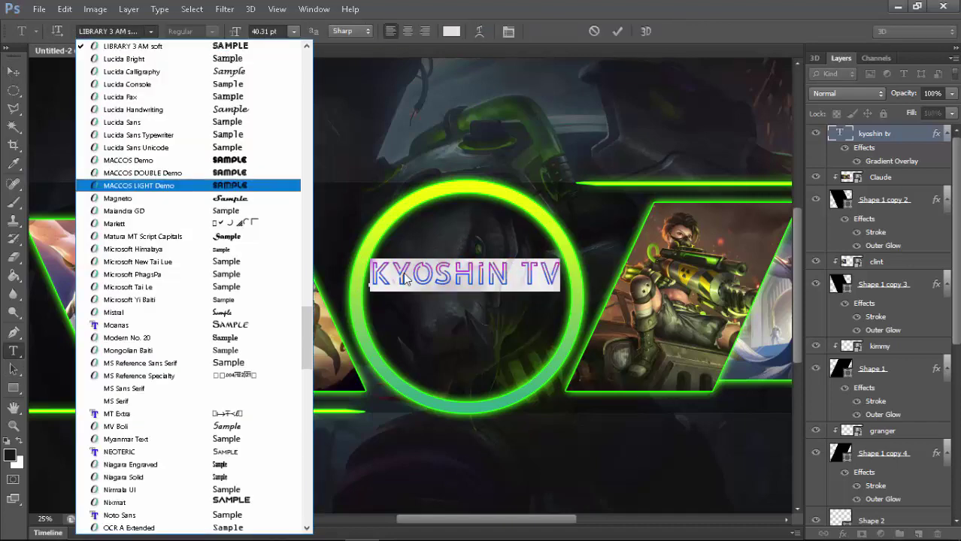
scroll(194, 286, up, 10)
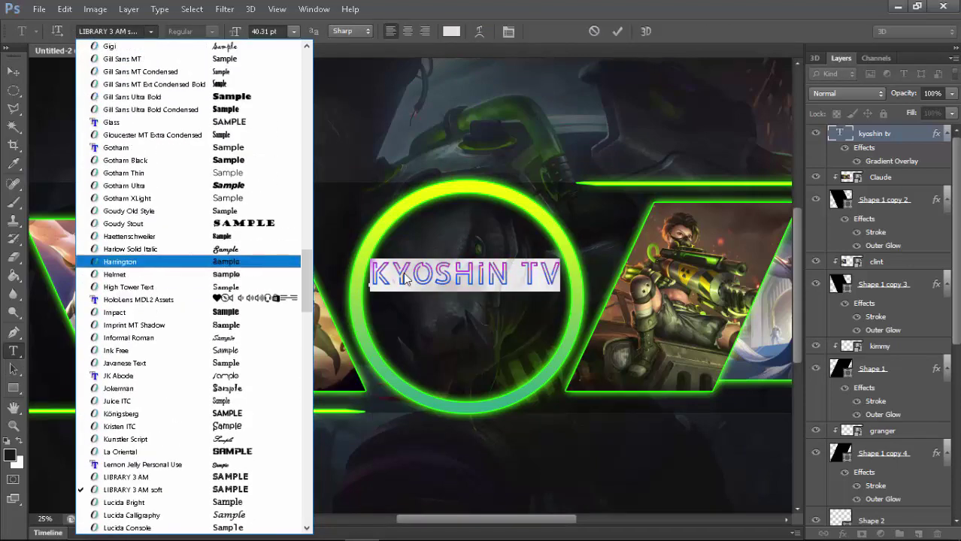
click(130, 224)
key(alt+Down)
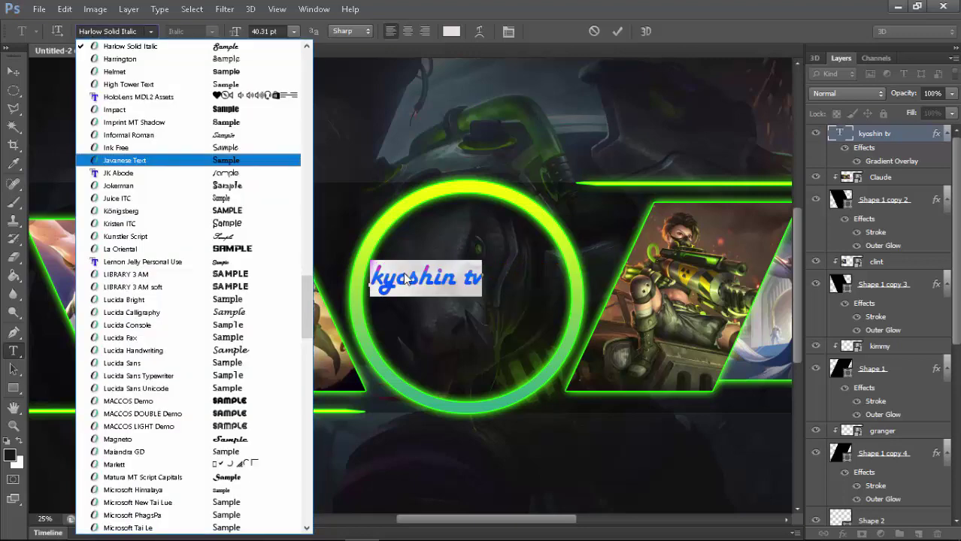
key(Down)
key(Down)
key(Down)
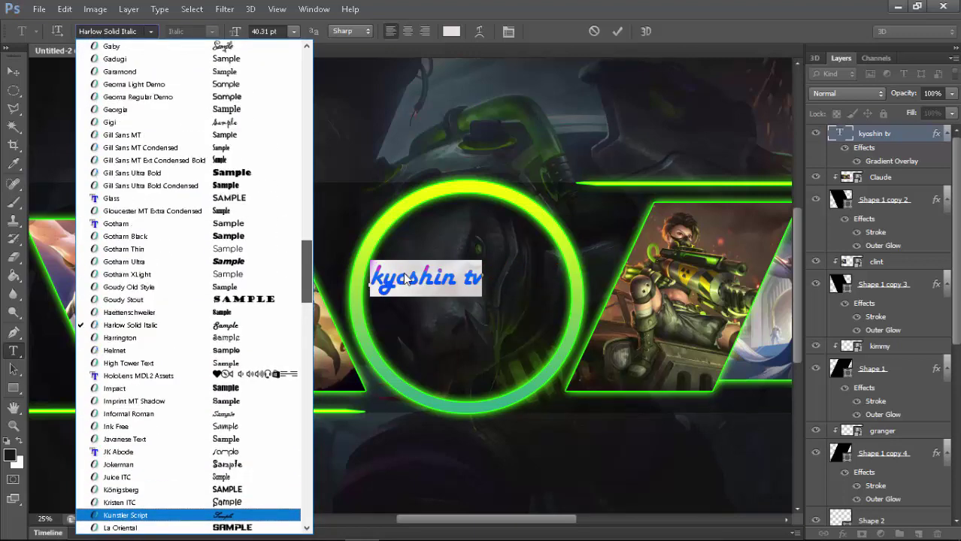
key(Up)
key(Up)
key(Up)
Browse further fonts on the title, trying Forte and Edwardian Script ITC
key(Up)
key(Return)
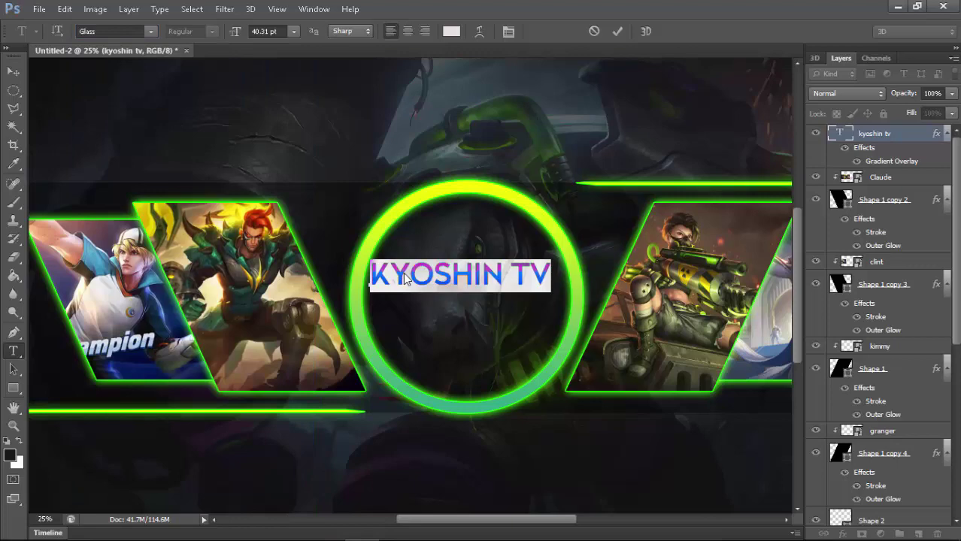
key(alt+Down)
key(Down)
key(Down)
key(Down)
key(Up)
key(Up)
key(Up)
key(Return)
key(alt+Down)
key(Down)
key(Down)
key(Down)
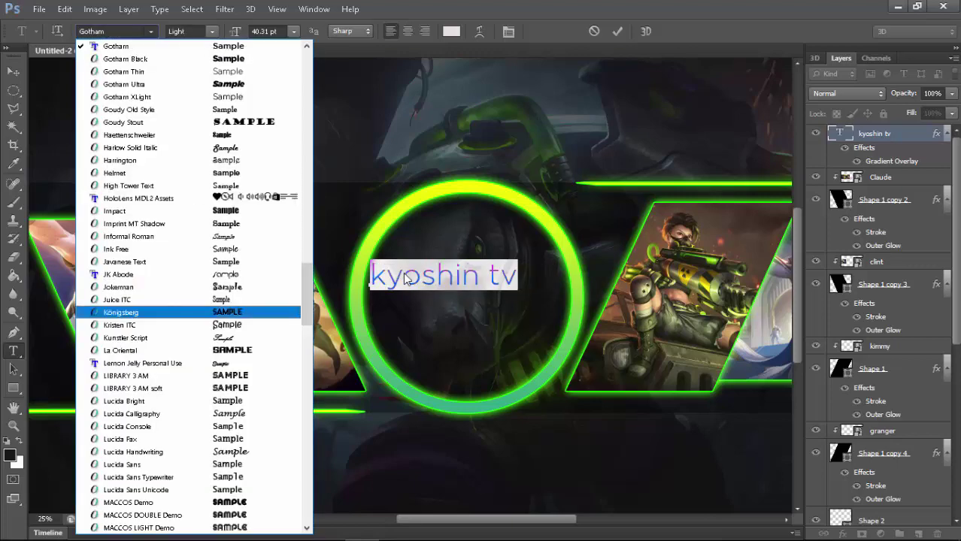
key(Up)
key(Up)
key(Up)
key(Up)
key(Up)
key(Up)
key(Up)
key(Up)
key(Up)
key(Return)
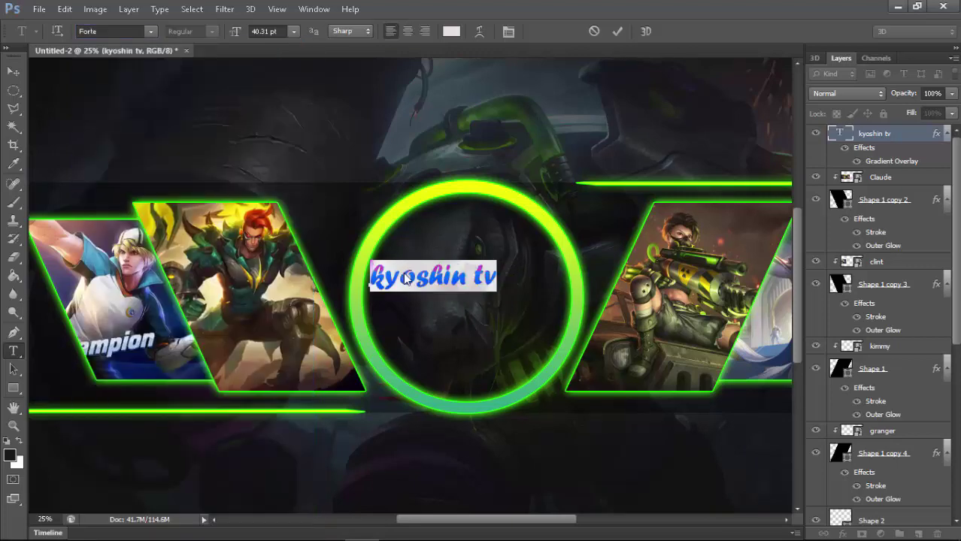
key(alt+Down)
key(Down)
key(Down)
key(Down)
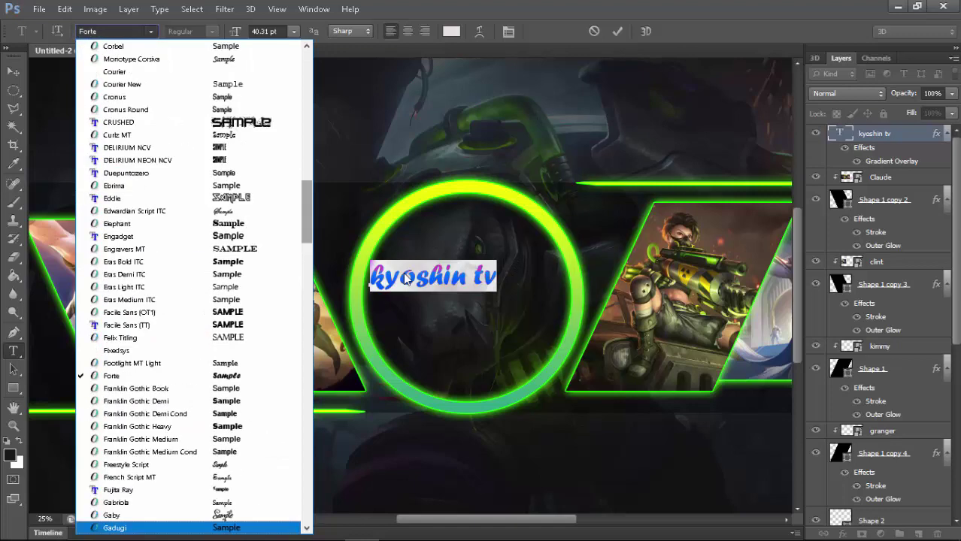
key(Up)
key(Up)
key(Up)
Set the title in Facile Sans (OT1), commit it, and shift it slightly right
key(Up)
key(Up)
key(Up)
key(Up)
key(Up)
key(Up)
key(Return)
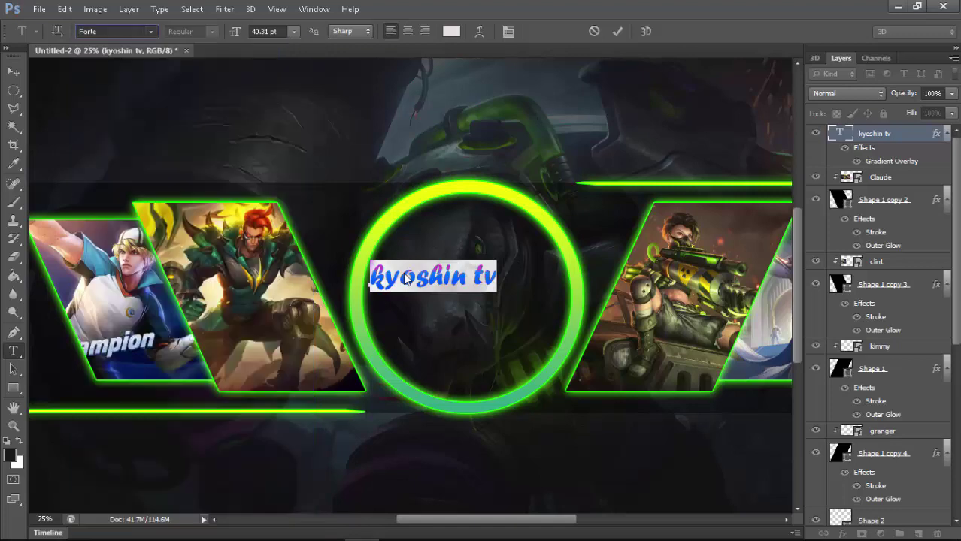
key(alt+Down)
key(Down)
key(Down)
key(Down)
key(Up)
key(Up)
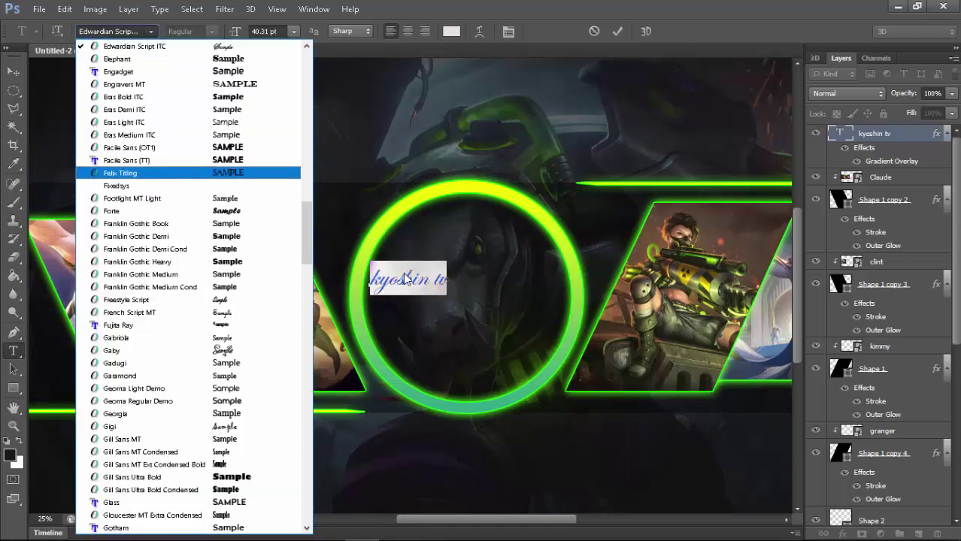
key(Return)
key(ctrl+Return)
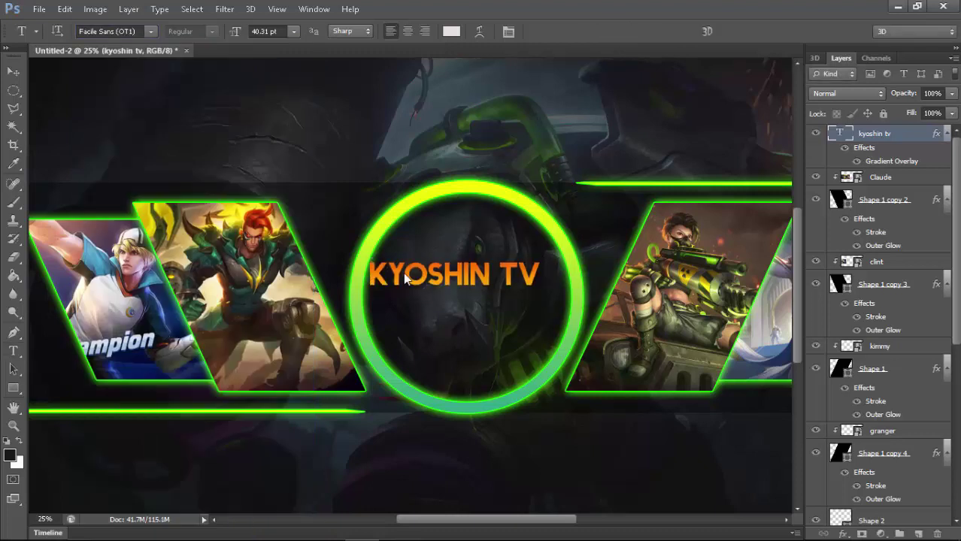
key(v)
drag(391, 279, 403, 273)
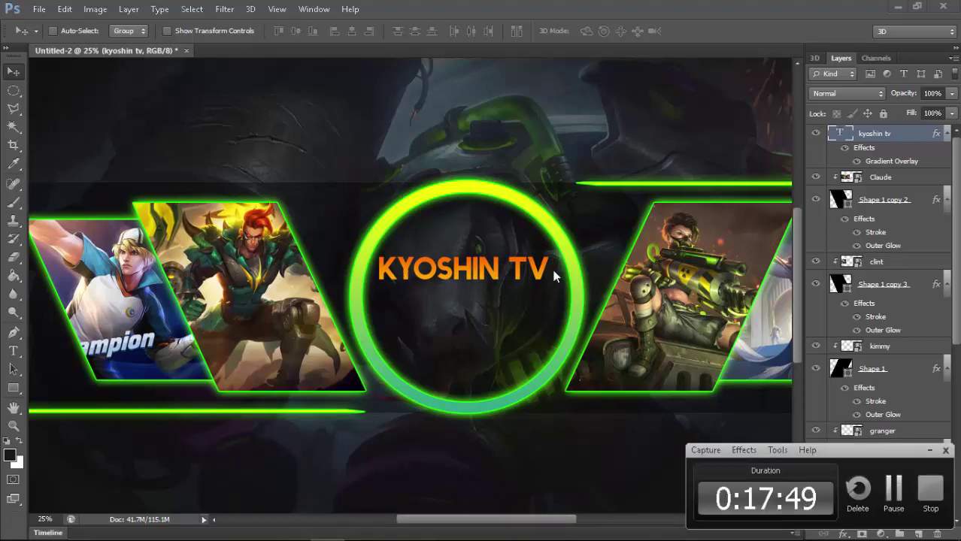
Reselect the title, apply the Agra Axera font, widen it, and commit
key(t)
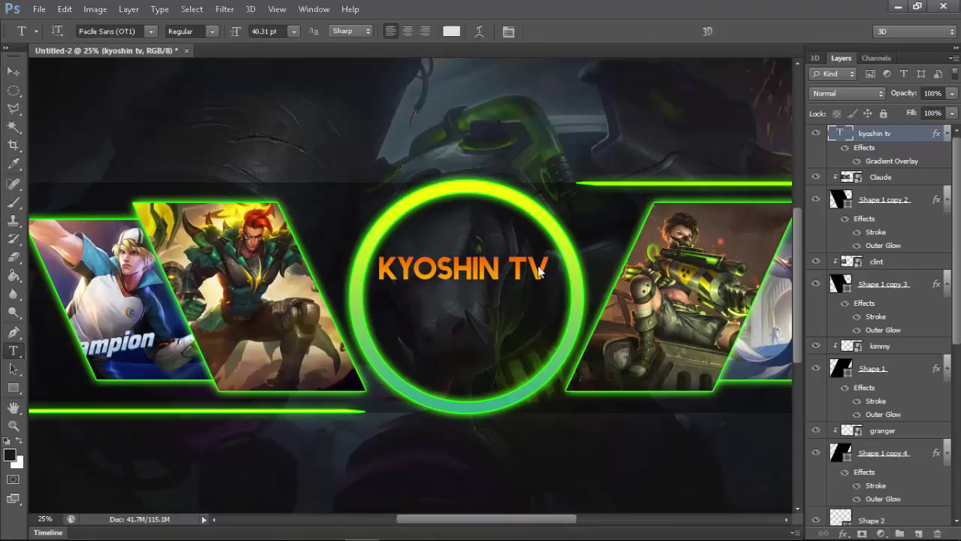
click(540, 272)
key(ctrl+a)
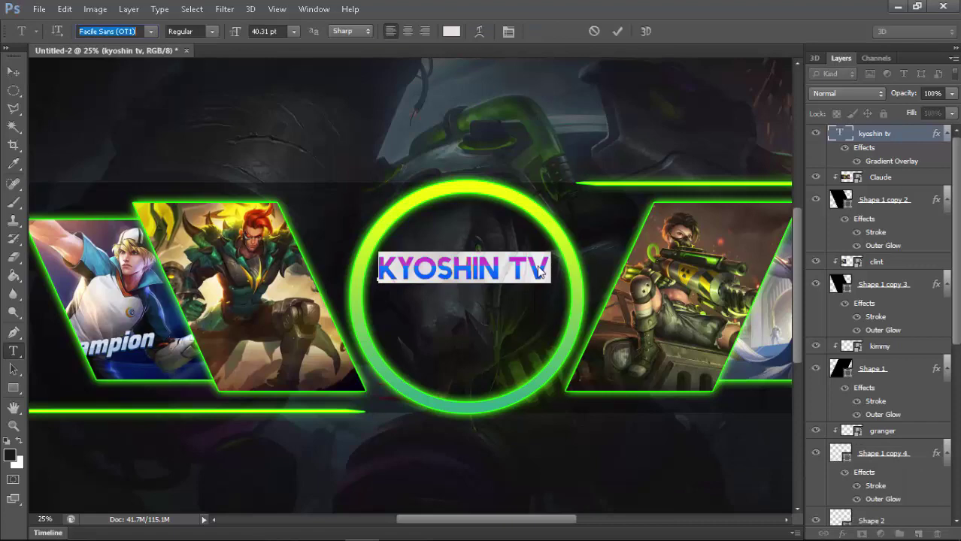
key(alt+Down)
key(Down)
key(Down)
key(Down)
key(Down)
key(Up)
key(Up)
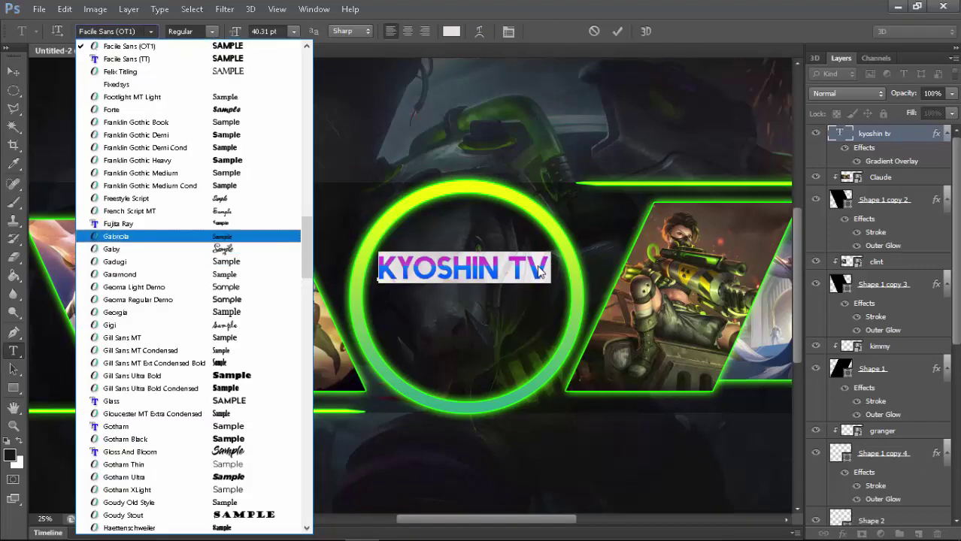
key(Up)
key(Up)
scroll(540, 272, up, 15)
scroll(540, 272, up, 10)
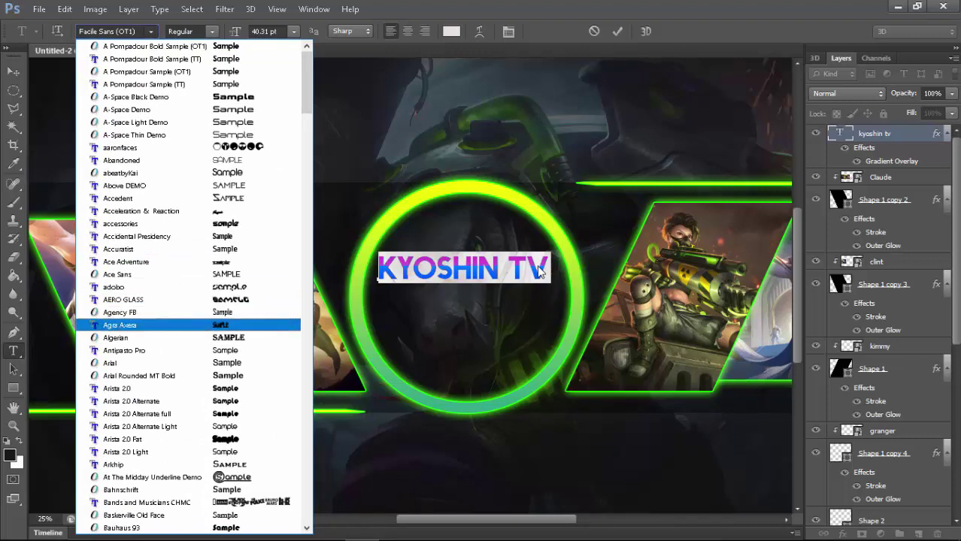
click(120, 325)
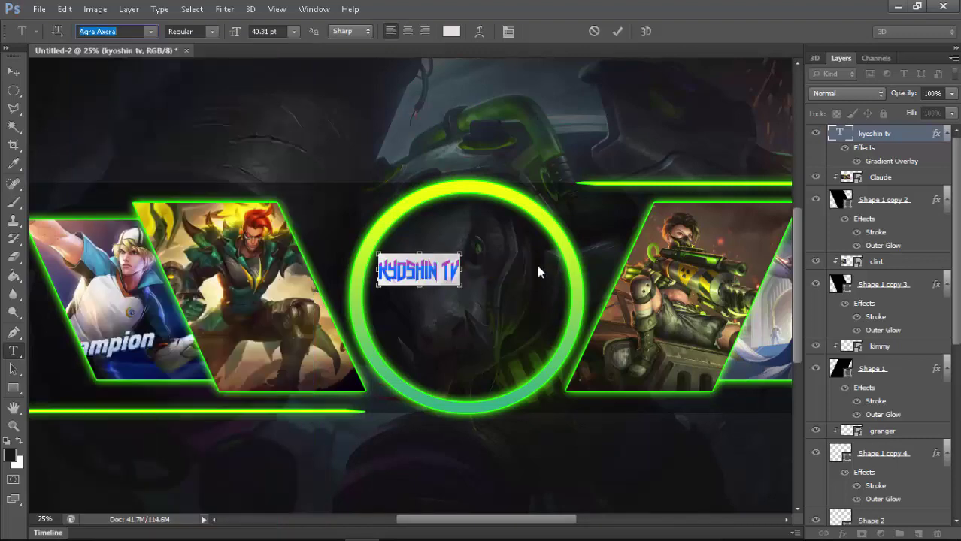
drag(460, 270, 537, 269)
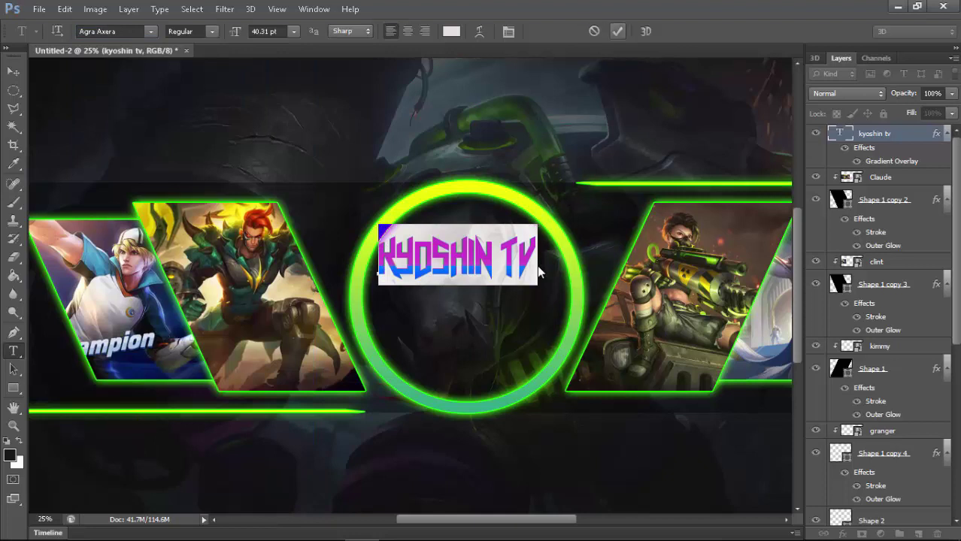
key(ctrl+Return)
key(v)
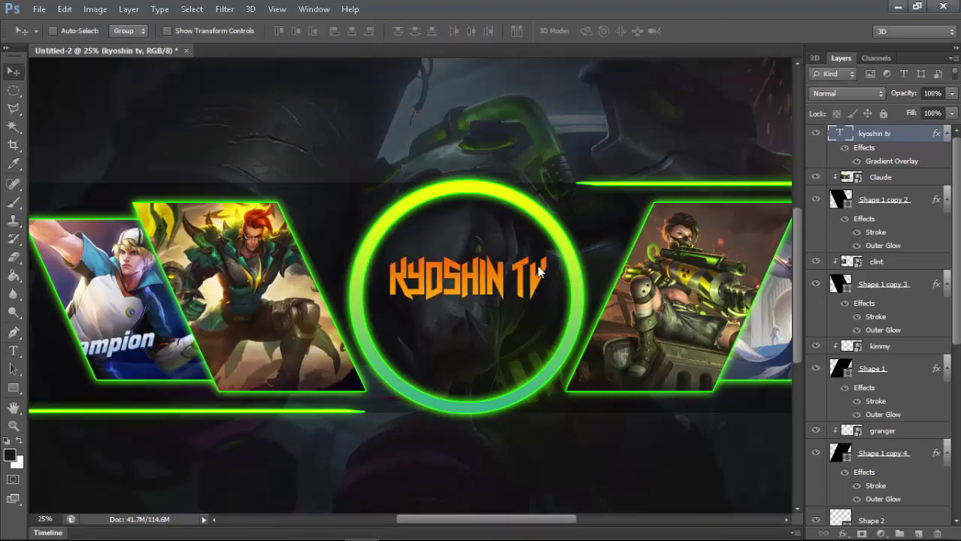
Apply the BlowBrush font to the title, commit, and move it about 2 cm left
key(t)
click(538, 272)
key(ctrl+a)
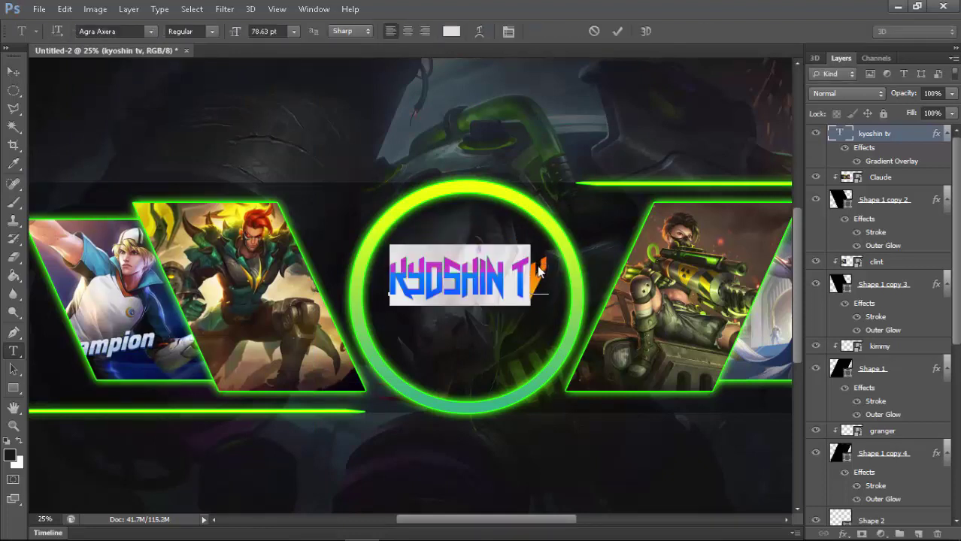
click(151, 31)
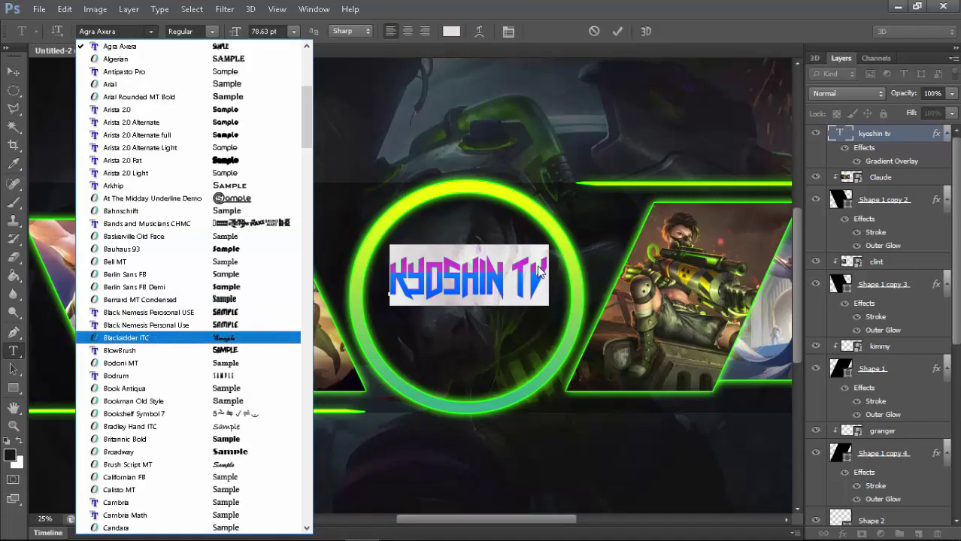
key(Down)
key(Return)
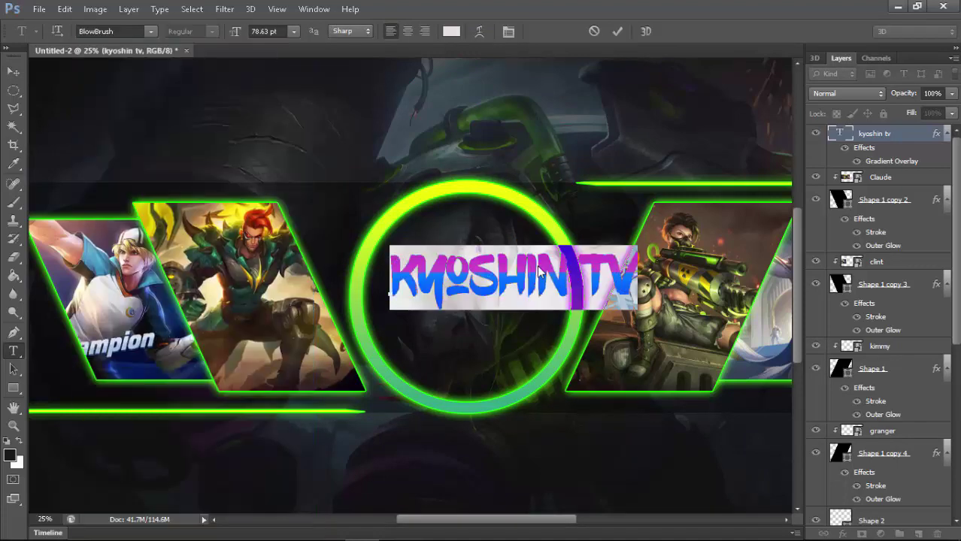
key(ctrl+Return)
drag(586, 272, 539, 273)
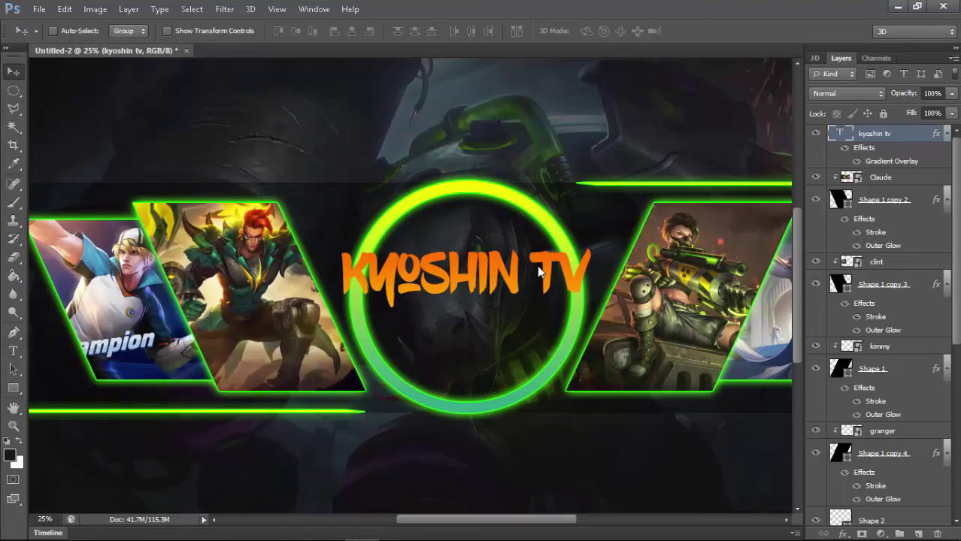
key(ctrl+t)
Shrink the KYOSHIN TV title to about 81% and centre it in the green ring
drag(547, 242, 538, 271)
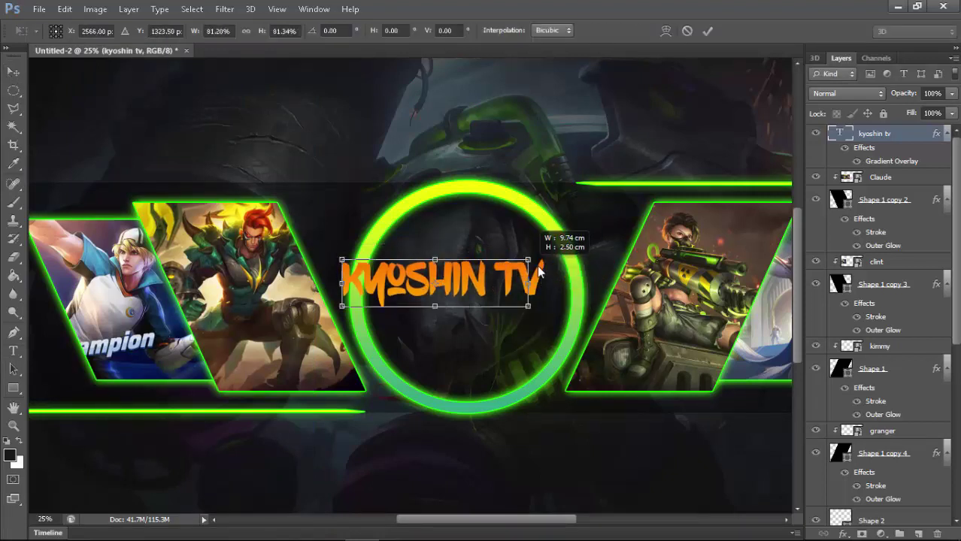
drag(507, 278, 539, 272)
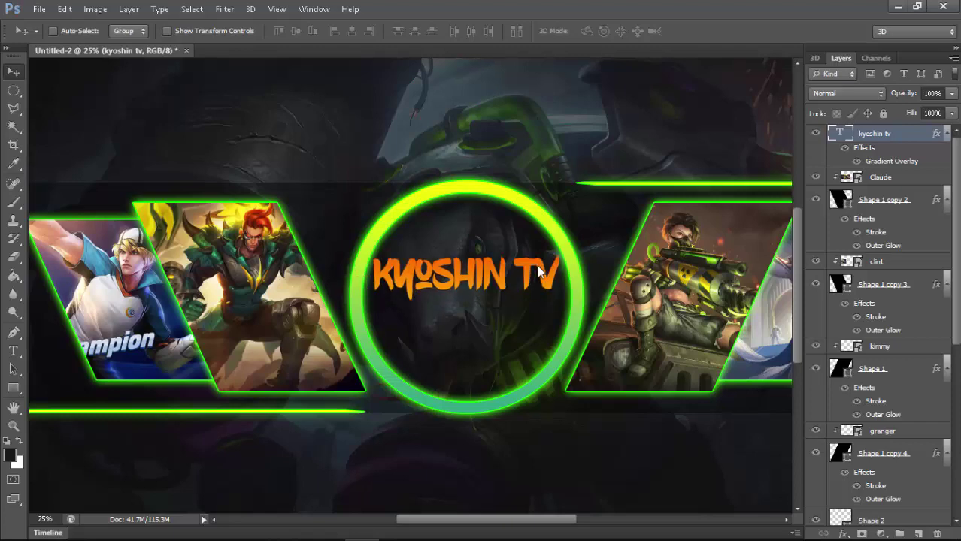
key(ctrl+minus)
key(ctrl+minus)
key(ctrl+plus)
key(ctrl+plus)
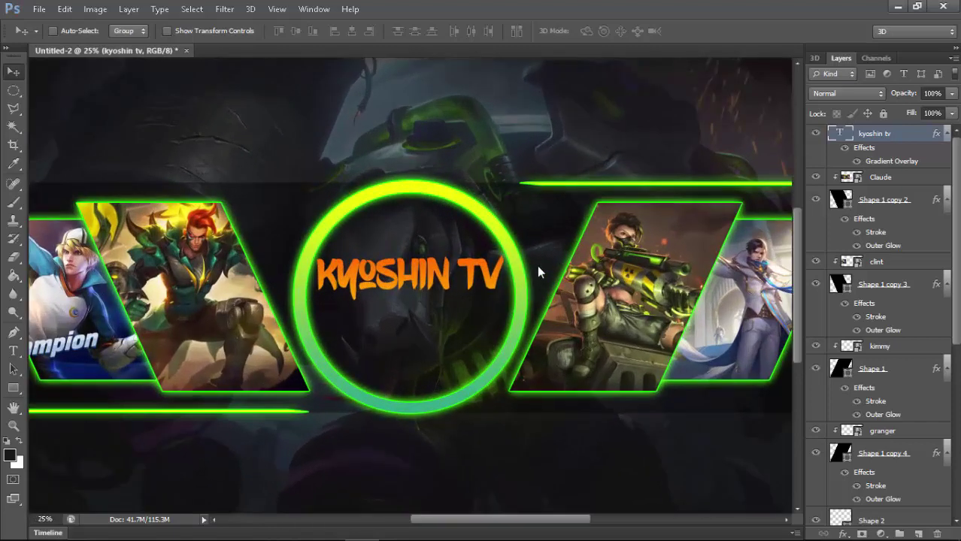
key(shift+Down)
key(shift+Down)
key(shift+Down)
key(ctrl+minus)
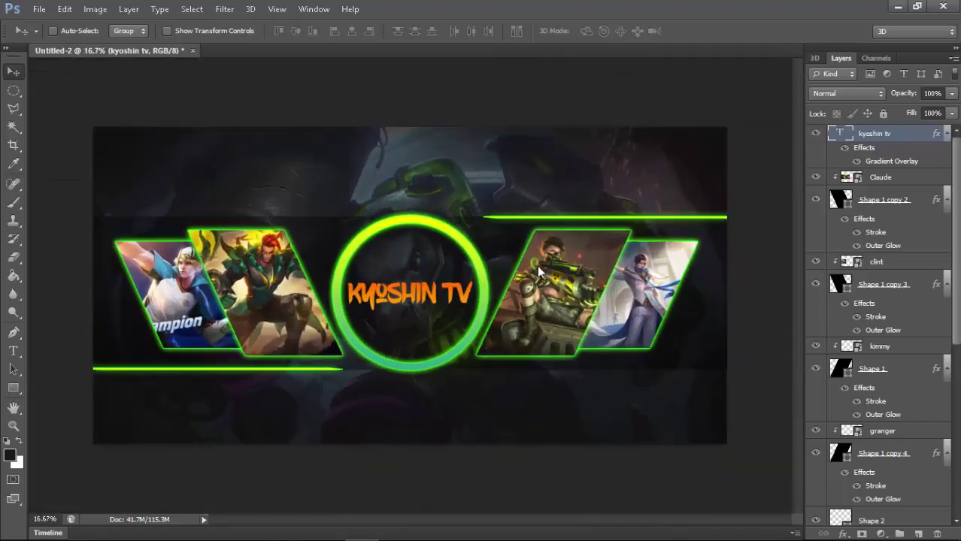
key(ctrl+plus)
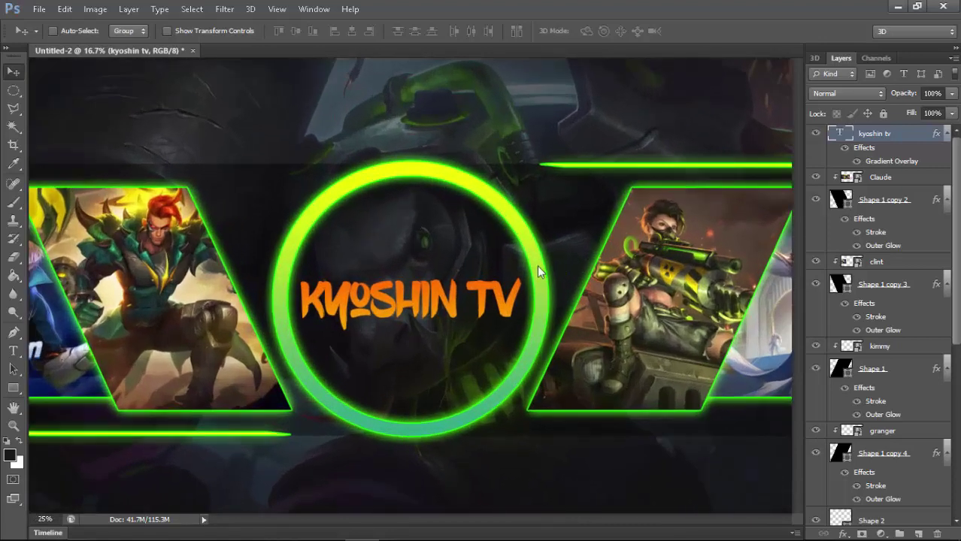
key(ctrl+plus)
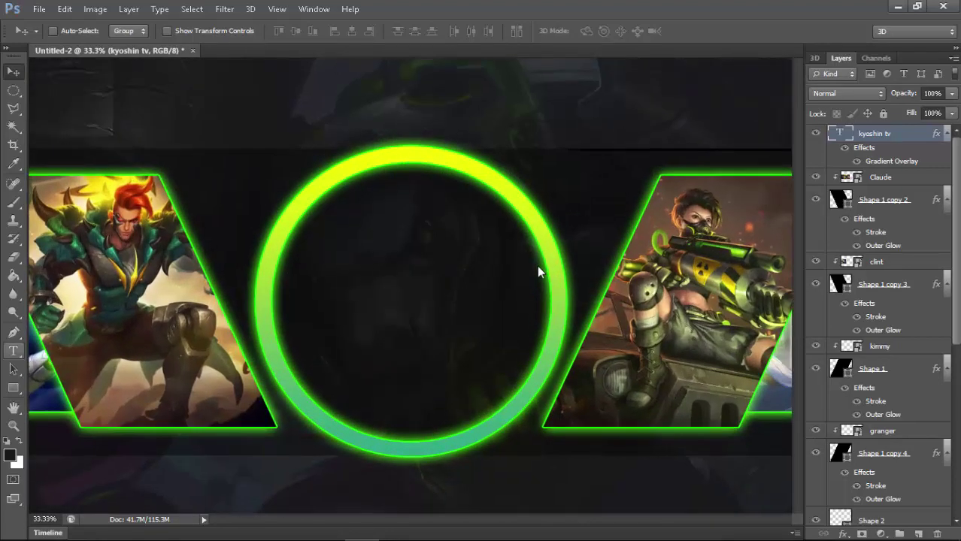
Type the player's game ID on a new line below the title, correct typos, and commit
key(t)
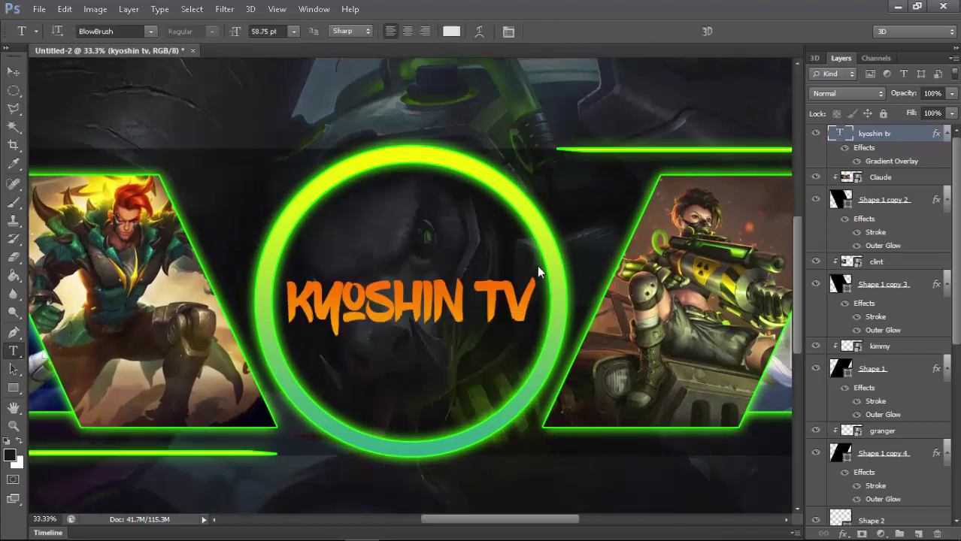
click(360, 372)
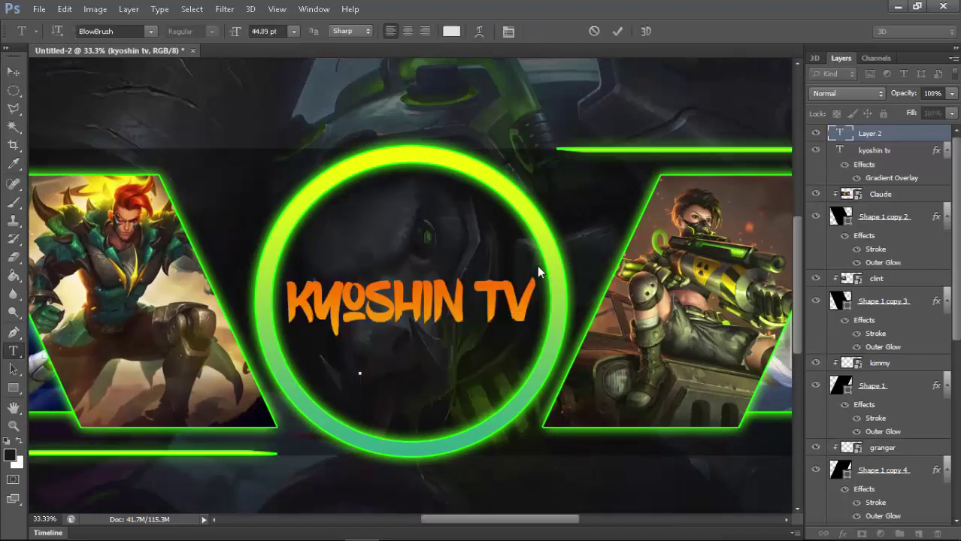
text(1)
text(621207)
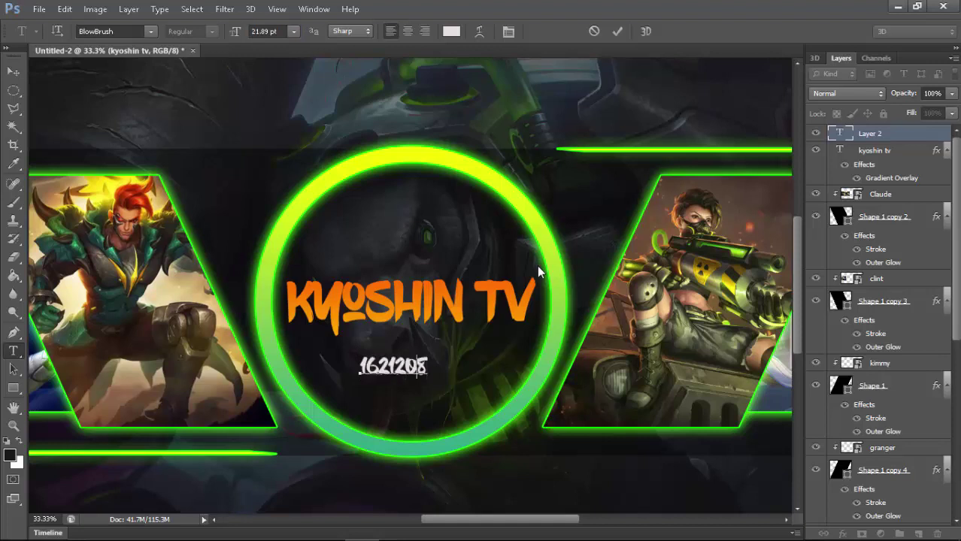
text(5)
key(BackSpace)
text(87)
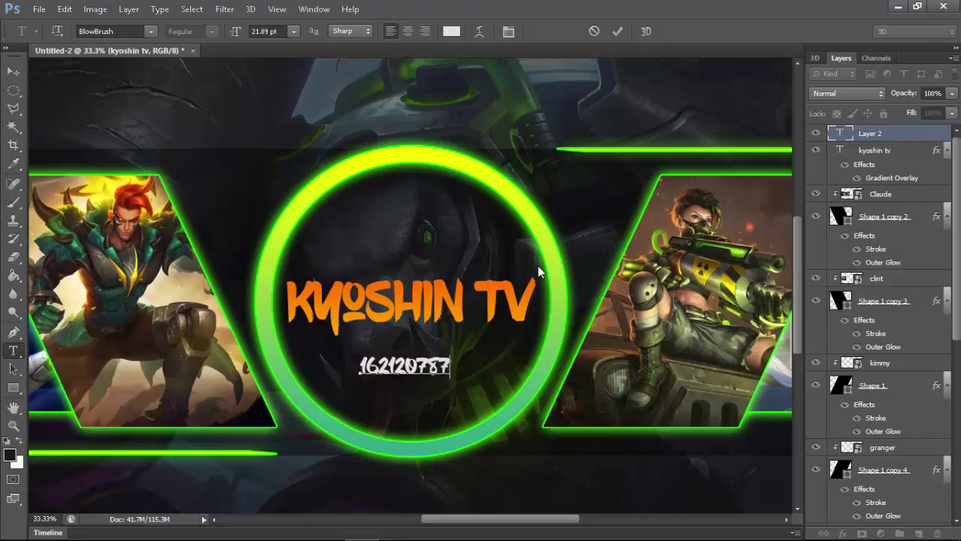
text(-*)
key(BackSpace)
key(BackSpace)
key(BackSpace)
text(7)
text( 31)
text(64)
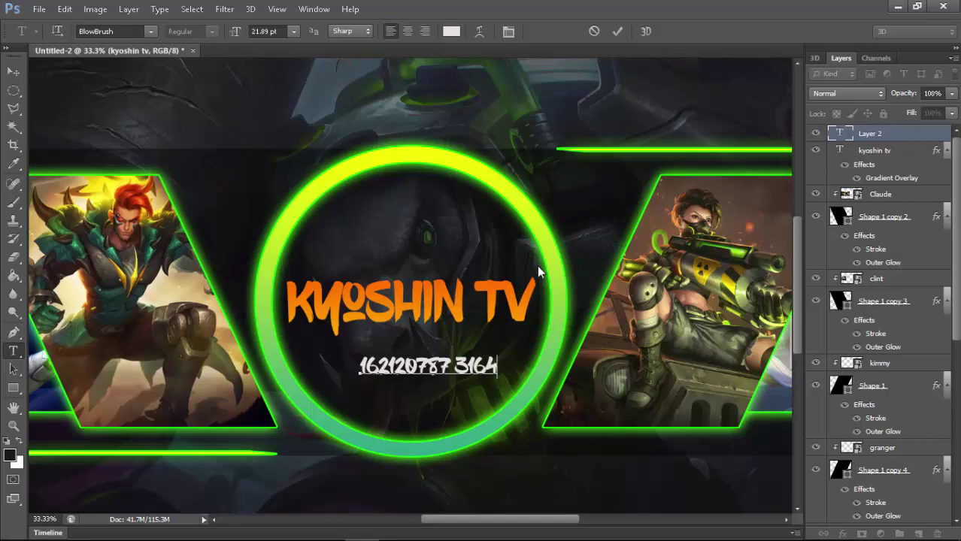
key(ctrl+Return)
key(v)
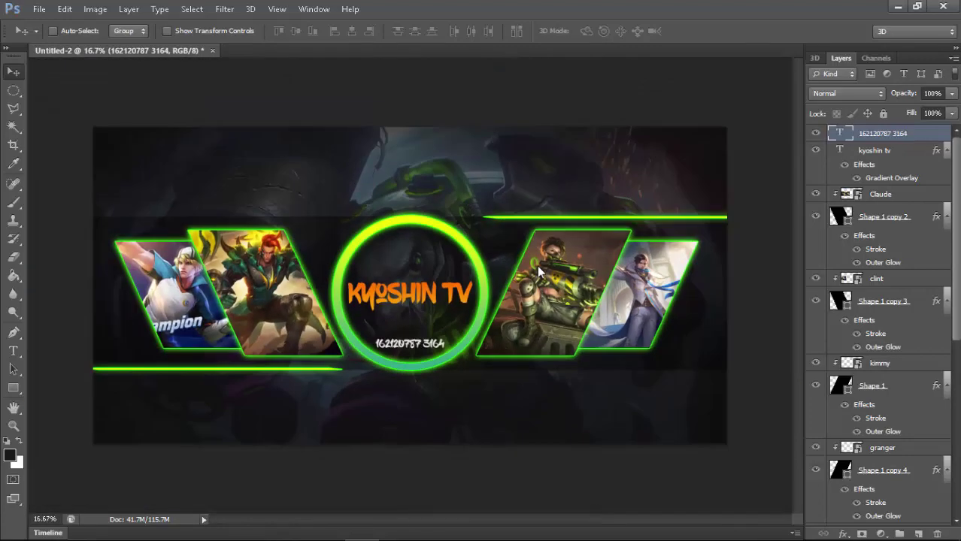
key(ctrl+plus)
key(Delete)
Add a SUBSCRIBE text line below KYOSHIN TV and move it lower in the circle
key(t)
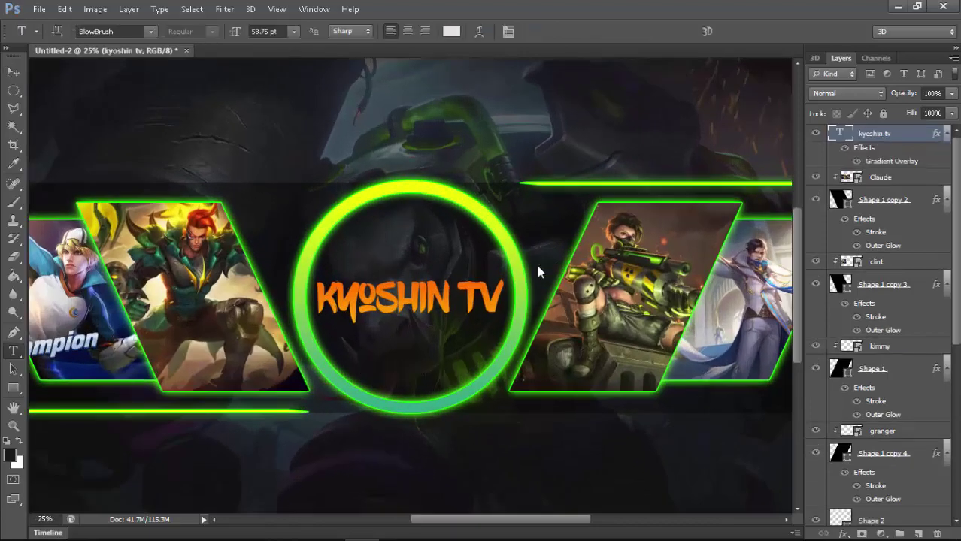
click(352, 359)
text(SUBS)
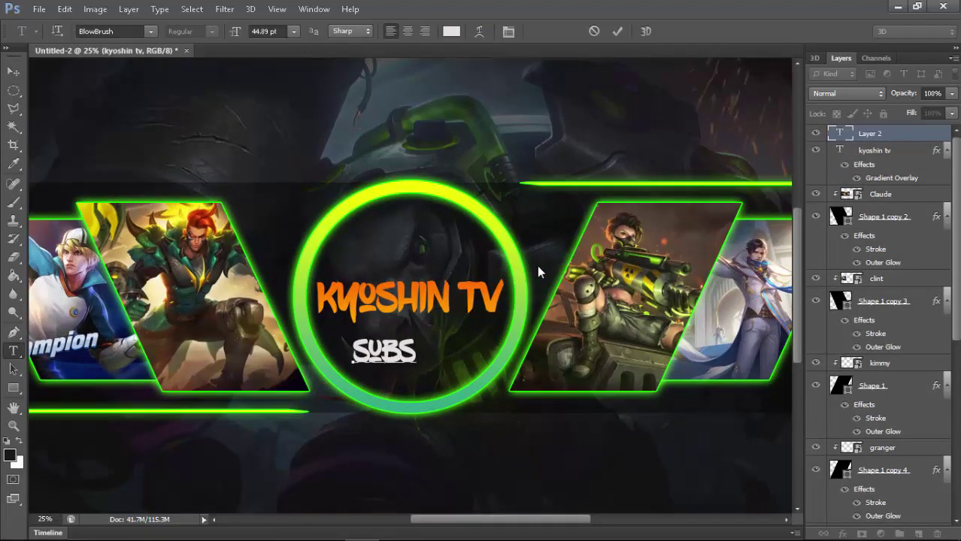
text(CRIBE)
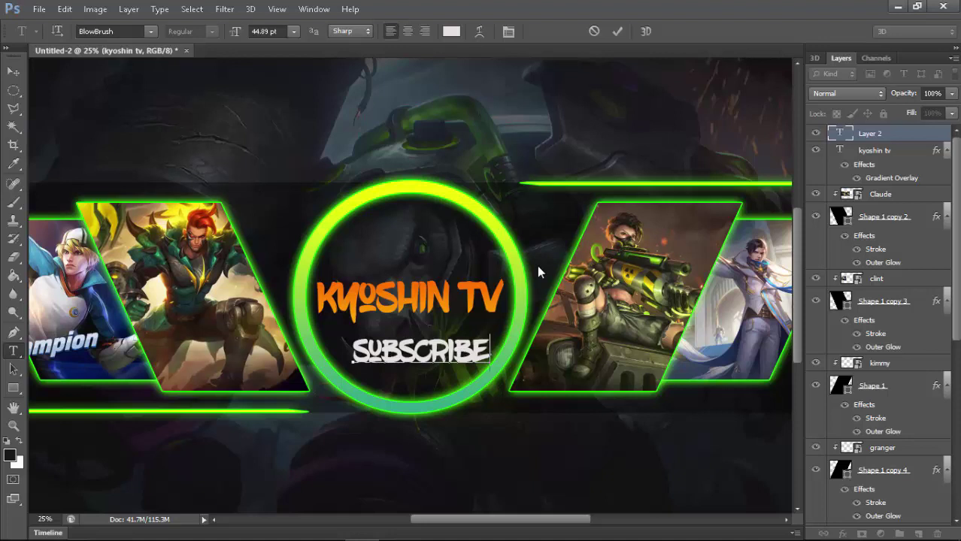
key(ctrl+Return)
key(v)
drag(539, 272, 527, 289)
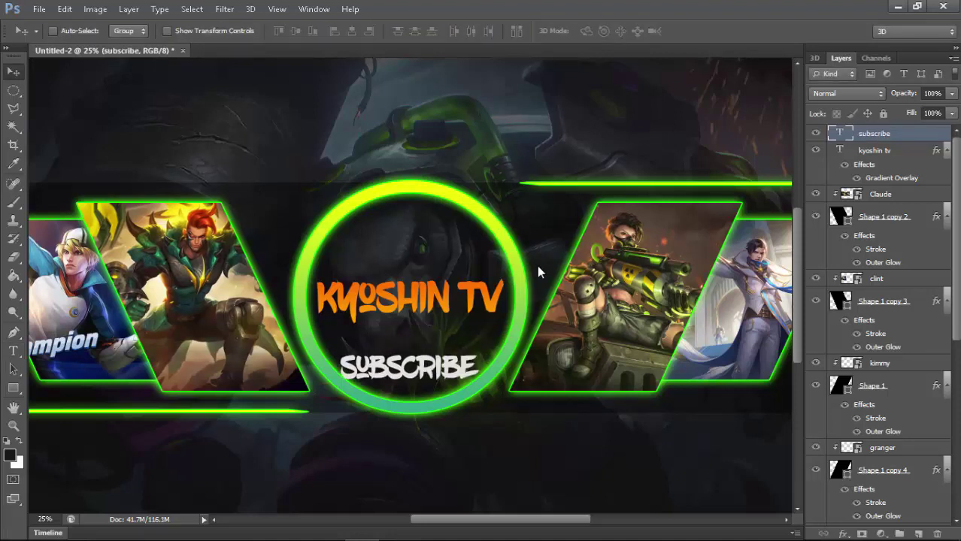
Scale SUBSCRIBE smaller than the title and nudge it to the centre
key(ctrl+t)
drag(479, 352, 459, 359)
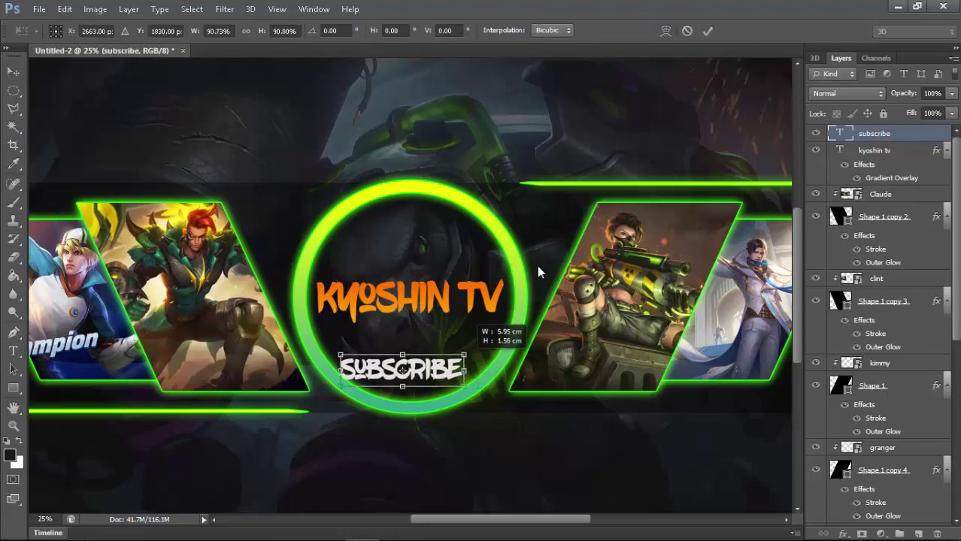
key(Return)
key(shift+Right)
key(shift+Right)
key(shift+Right)
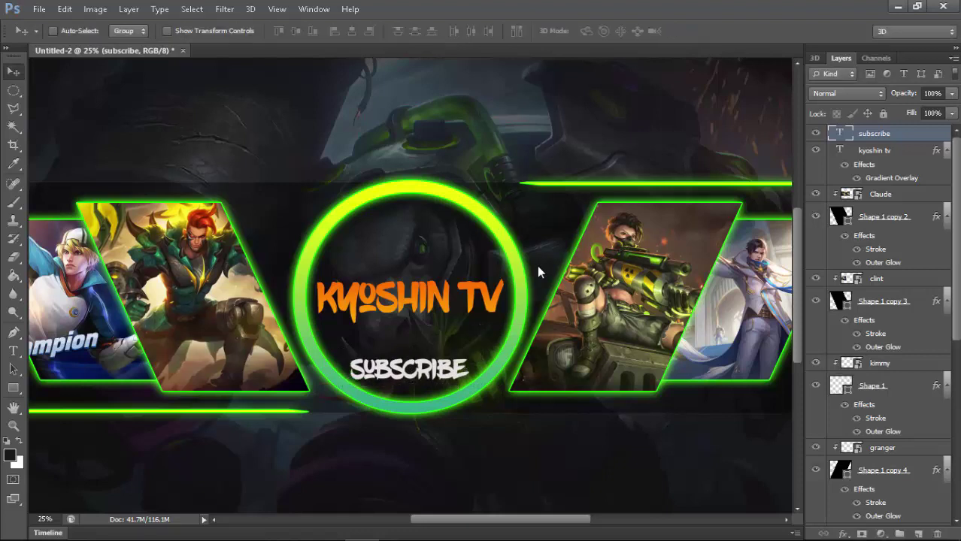
key(shift+Left)
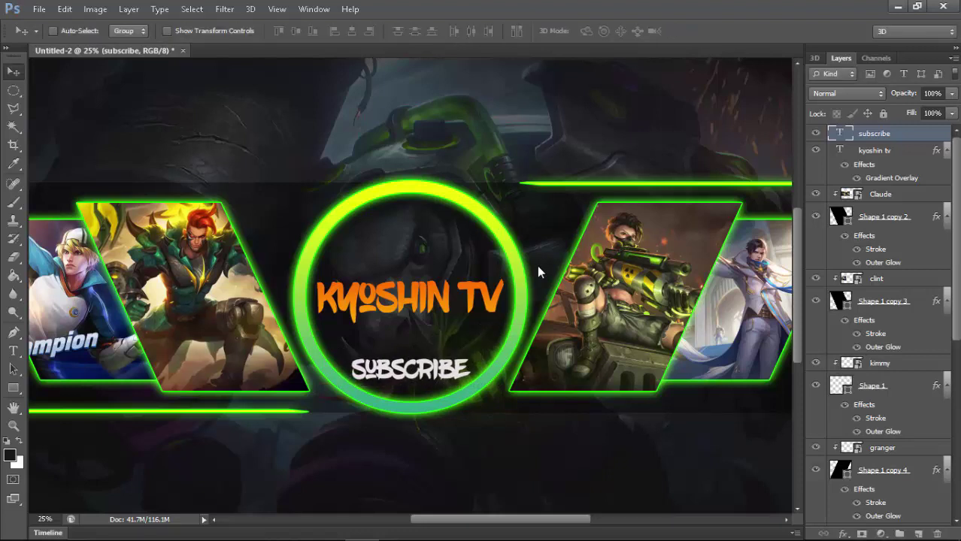
Draw a rounded rectangle below KYOSHIN TV and fill it with red ff0000
key(u)
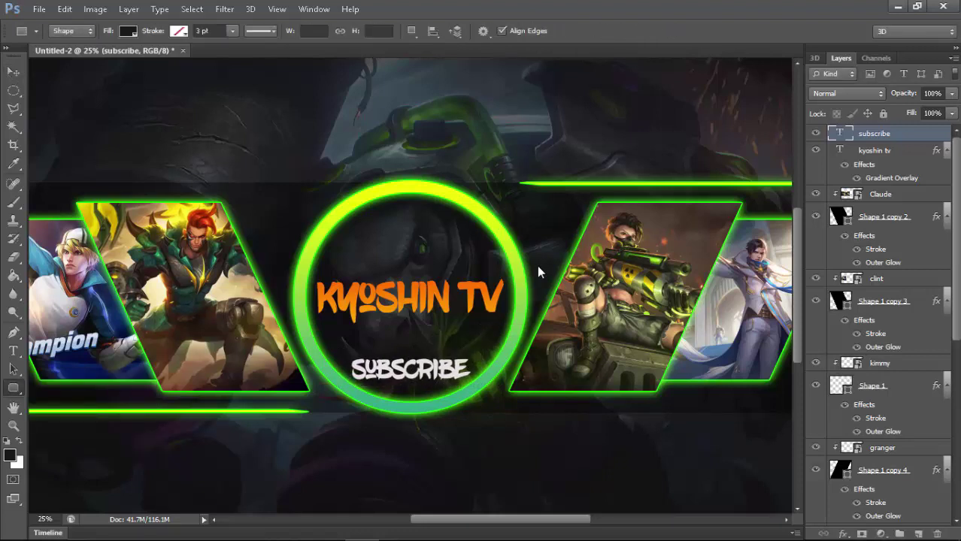
drag(385, 324, 436, 348)
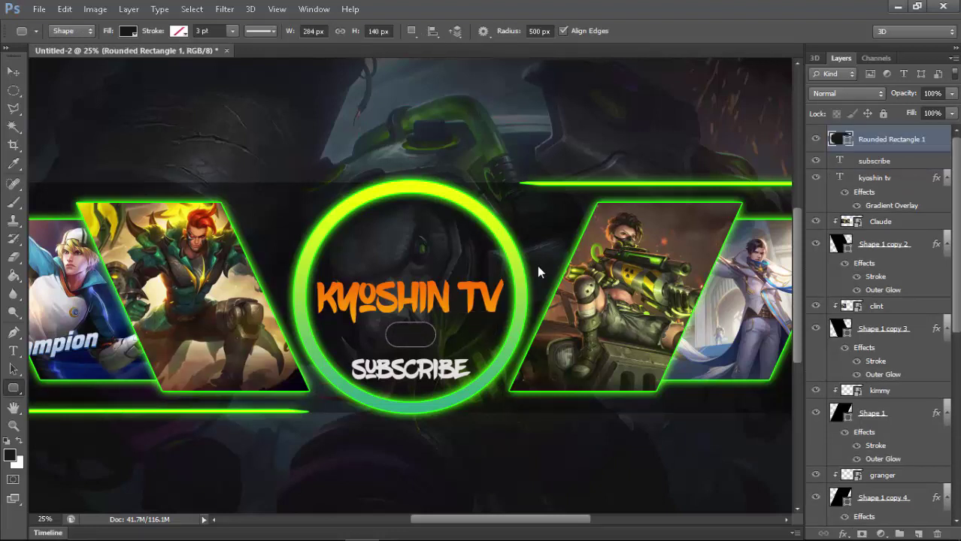
double_click(837, 138)
text(ff0000)
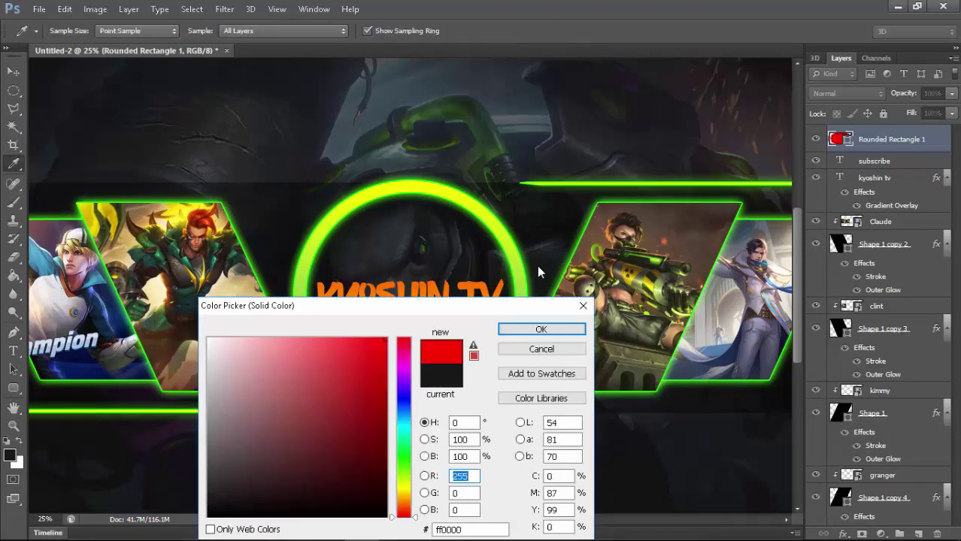
key(Return)
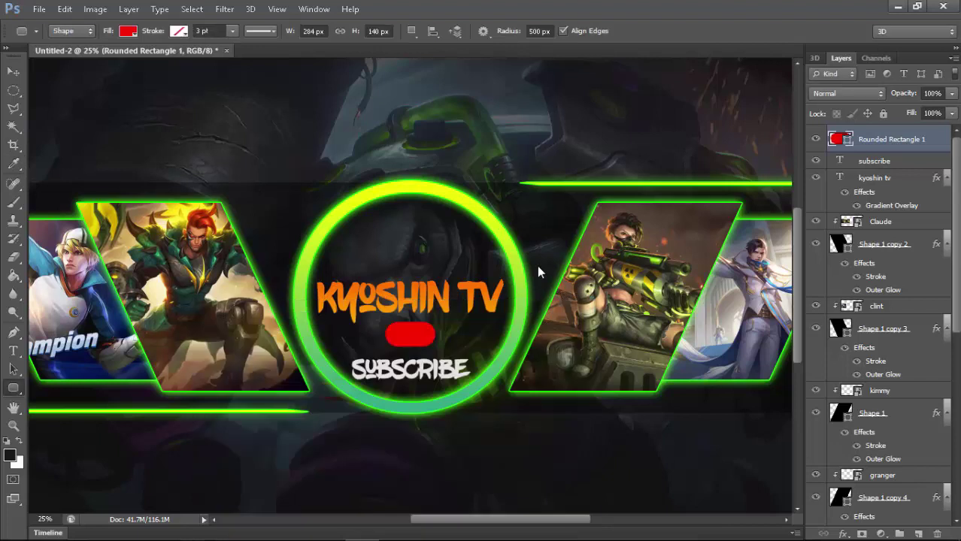
Draw a small triangle with the Polygon Tool below the circle
right_click(13, 388)
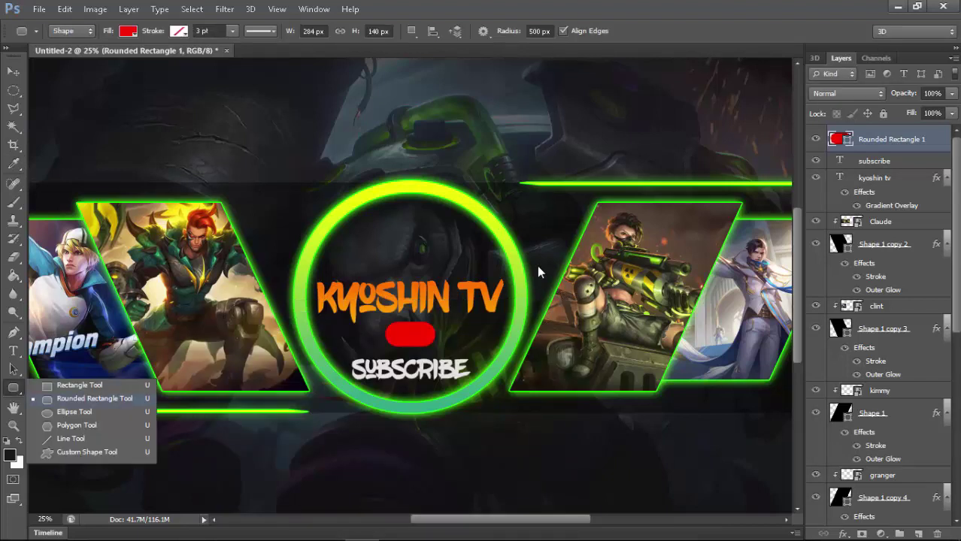
click(76, 425)
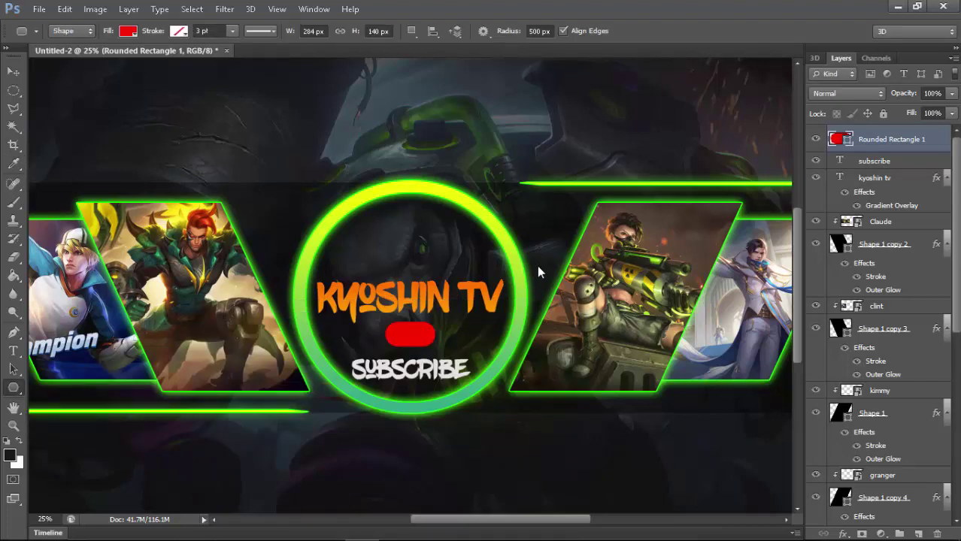
mouse_move(357, 449)
mouse_down()
mouse_move(385, 449)
mouse_move(347, 412)
mouse_move(376, 465)
mouse_up()
Rotate the triangle to point right, shrink it to about 38%, and fill it white
key(ctrl+t)
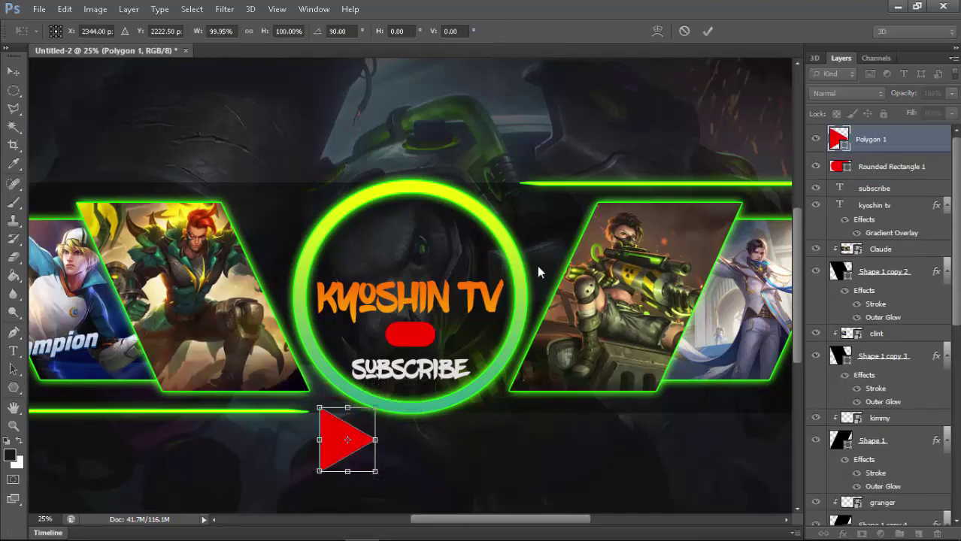
drag(378, 412, 343, 447)
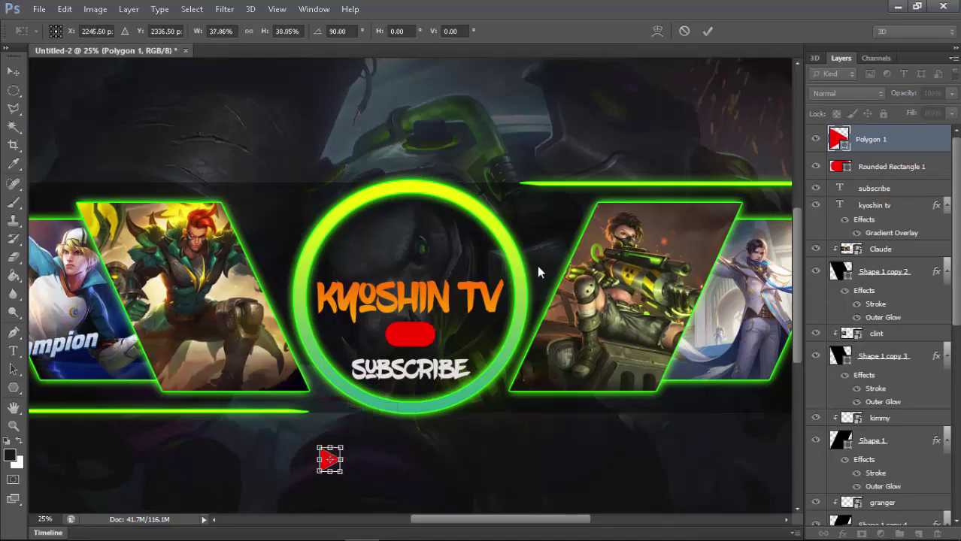
key(Return)
double_click(838, 139)
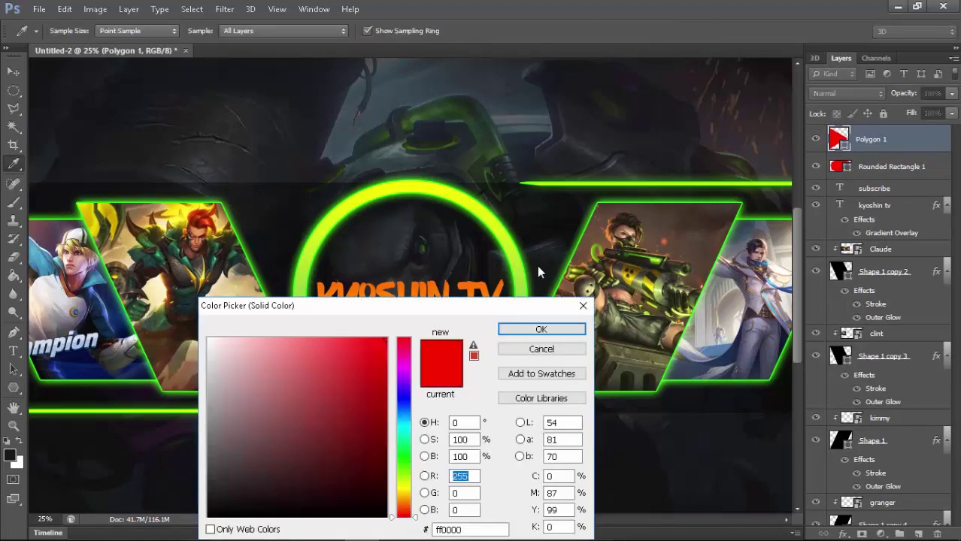
click(211, 339)
key(Return)
Move the white triangle into the red rounded rectangle and nudge it slightly down
key(ctrl+t)
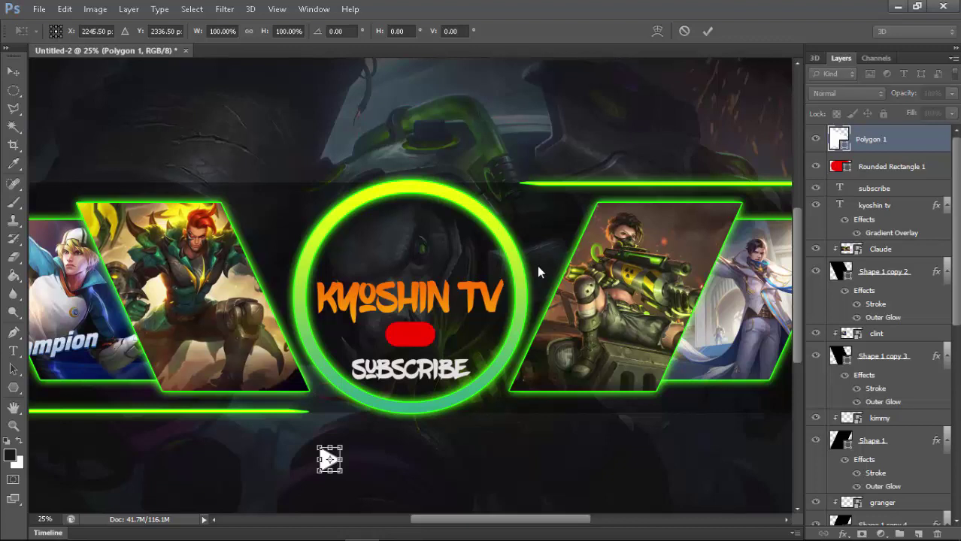
key(Return)
key(v)
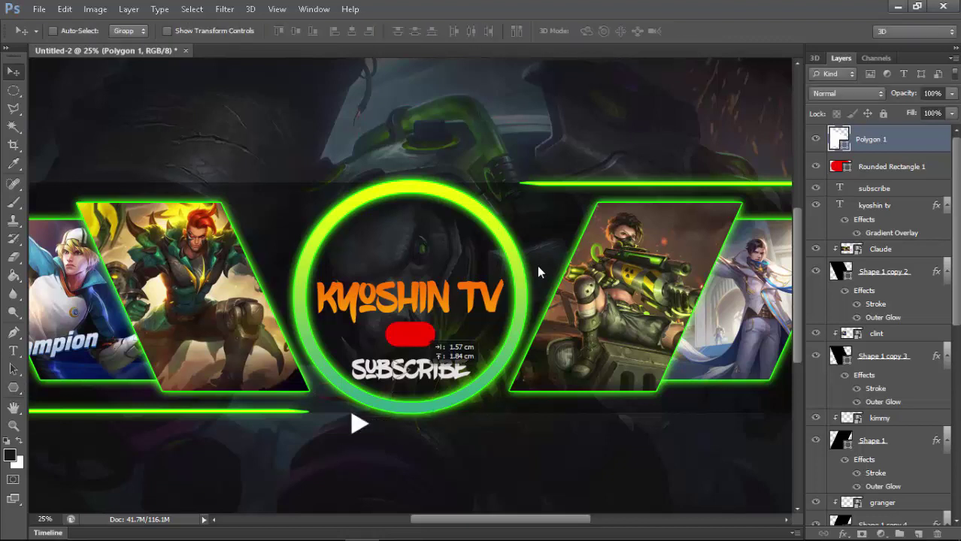
drag(328, 461, 410, 333)
key(Down)
key(Down)
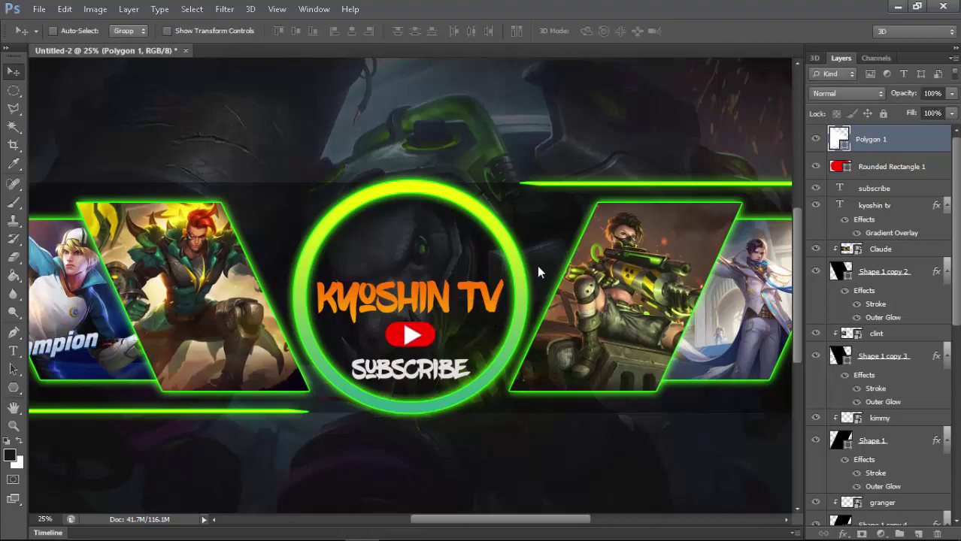
Apply transforms to the play triangle and the red rounded rectangle layers
key(p)
key(ctrl+t)
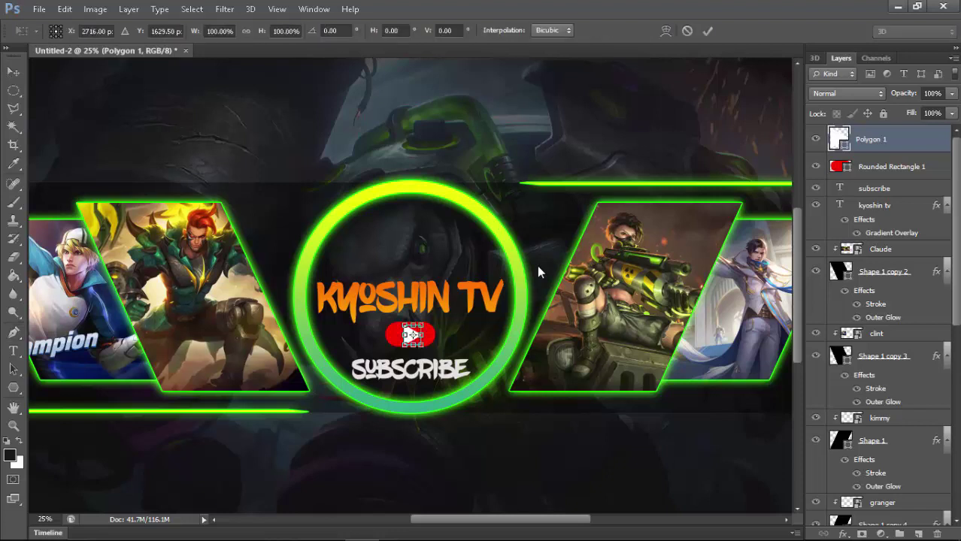
key(Return)
key(alt+bracketleft)
key(ctrl+t)
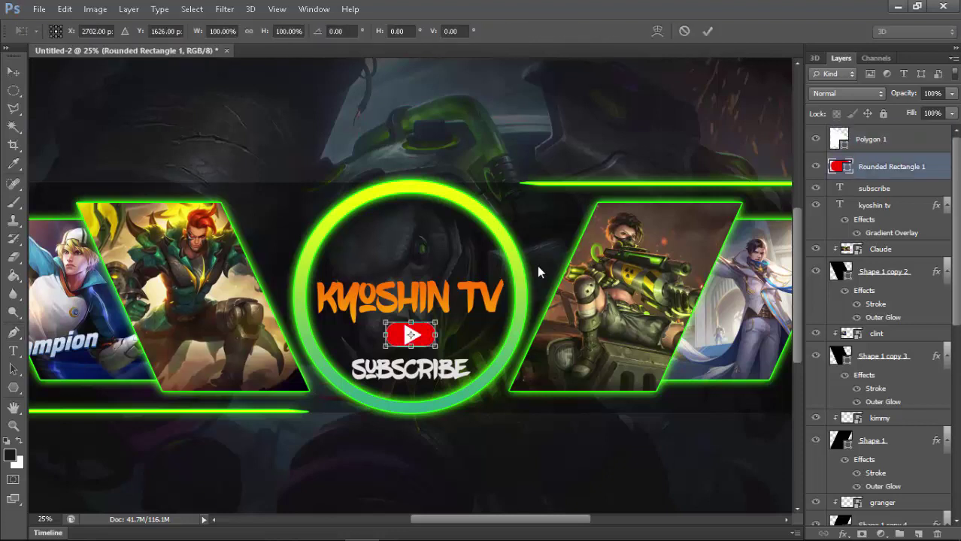
key(Return)
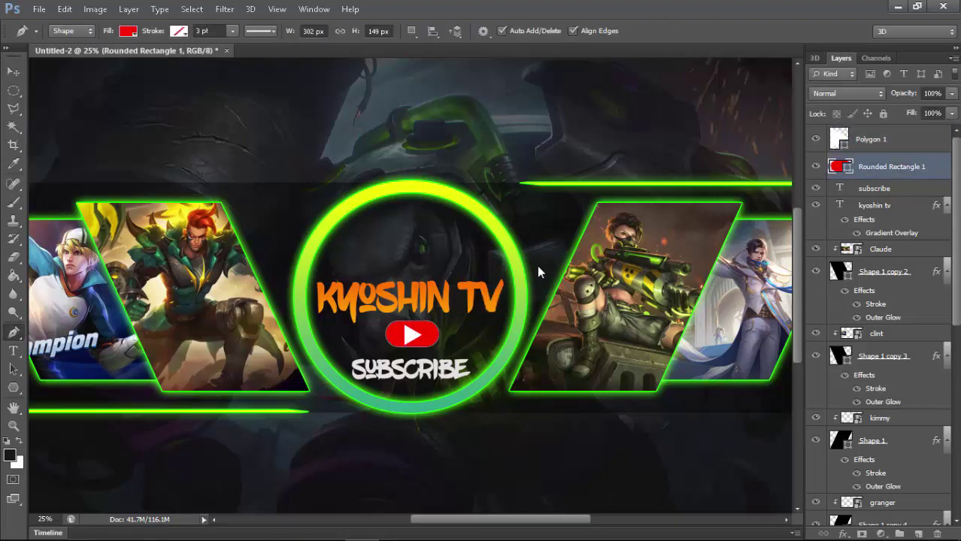
Merge the play triangle and red button into one layer, undoing a merge that turned it white
key(alt+bracketright)
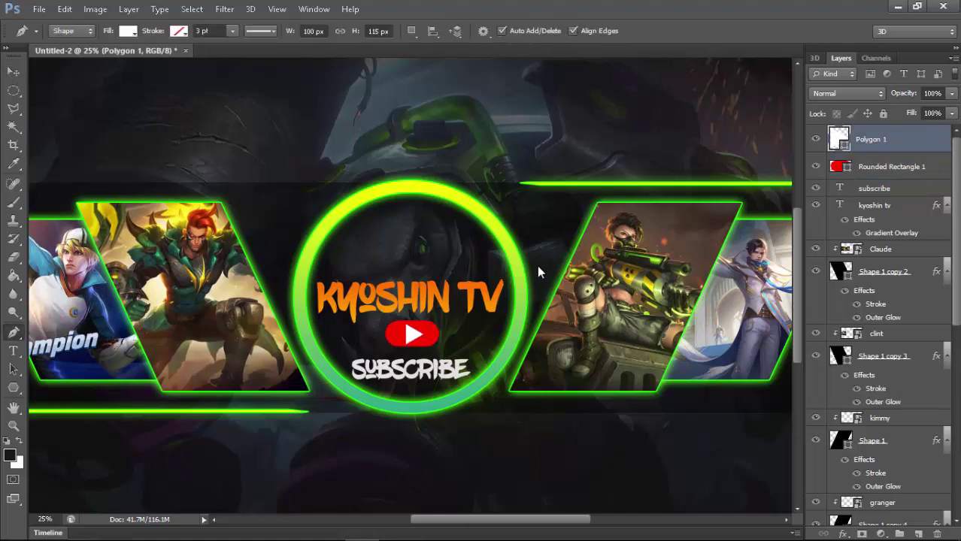
key(shift+alt+bracketleft)
key(ctrl+e)
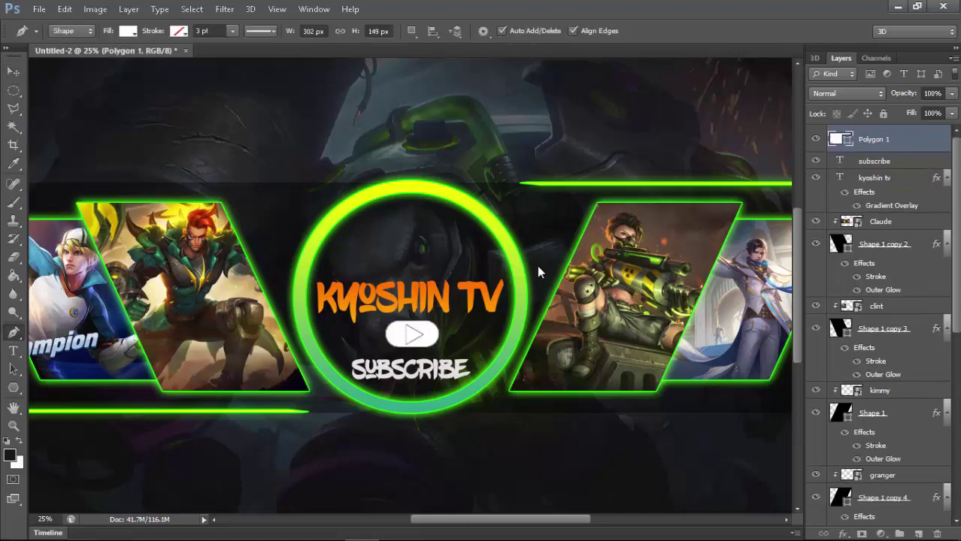
key(ctrl+z)
key(ctrl+shift+alt+n)
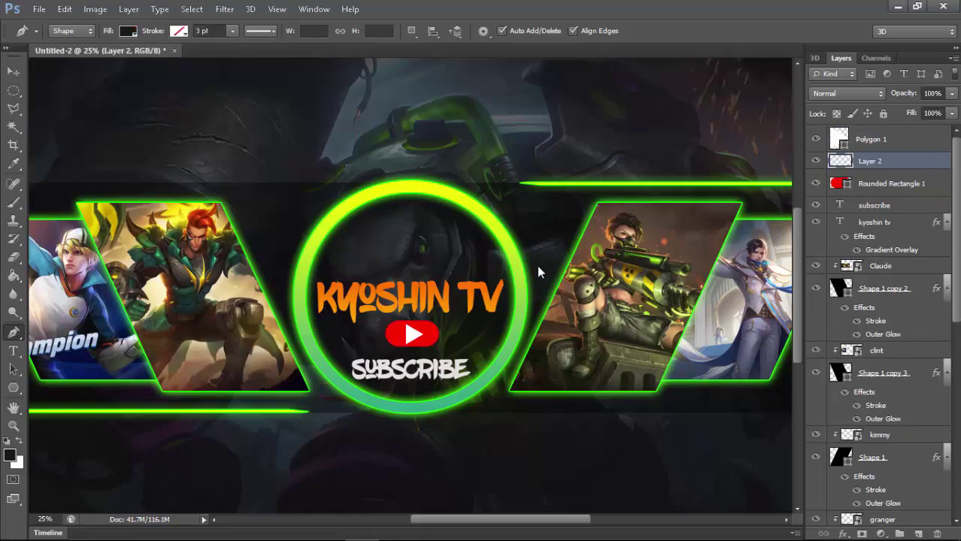
key(shift+alt+bracketleft)
key(ctrl+e)
key(ctrl+e)
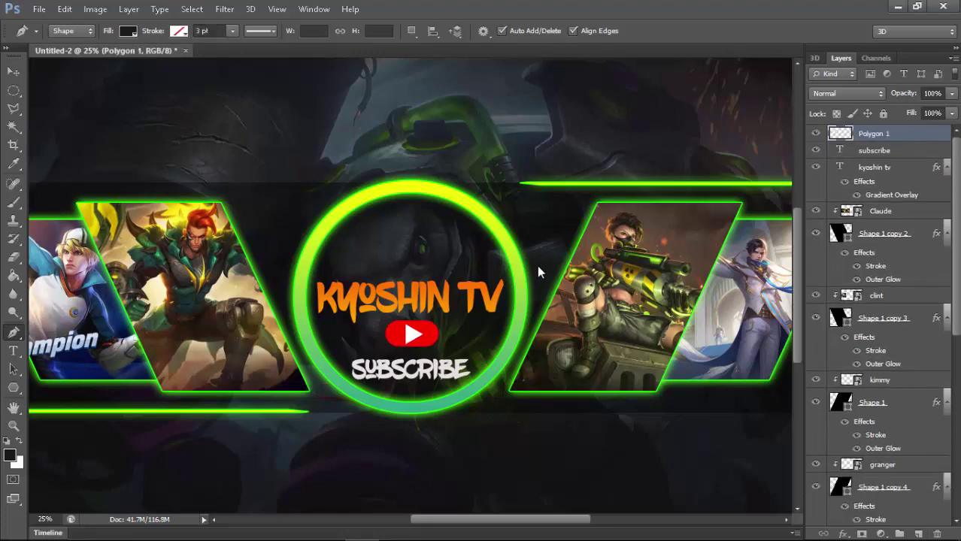
Shrink the merged play button to a small logo between KYOSHIN TV and SUBSCRIBE
key(v)
drag(425, 290, 425, 390)
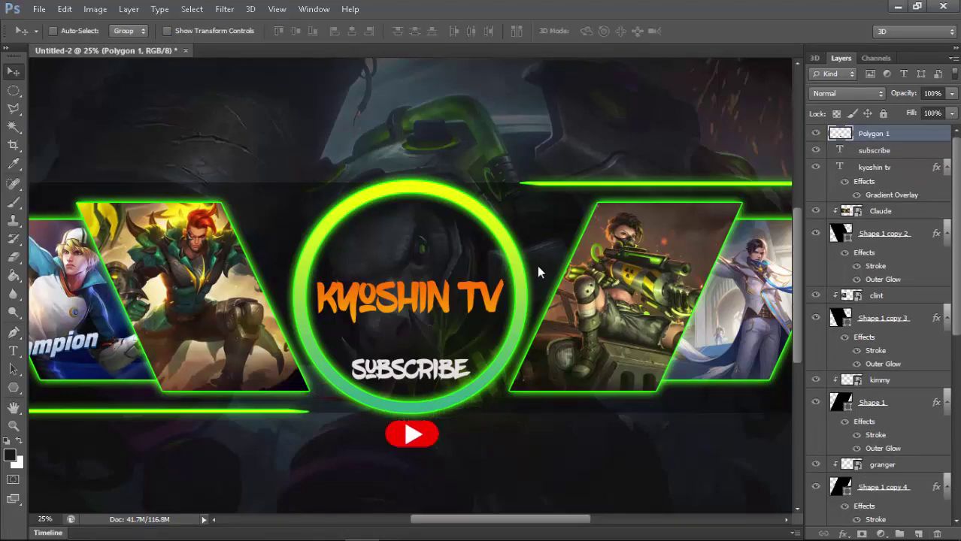
key(ctrl+minus)
key(ctrl+t)
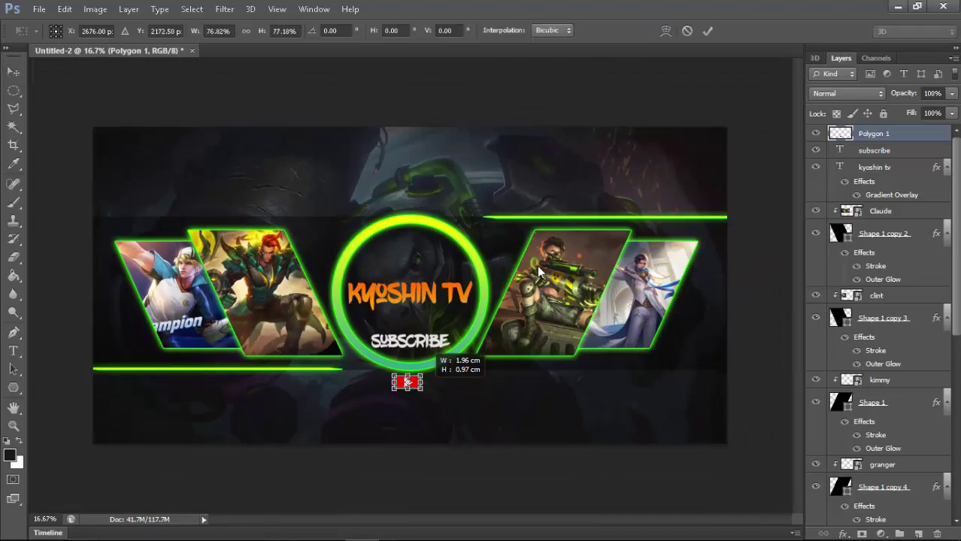
drag(429, 394, 415, 387)
key(Return)
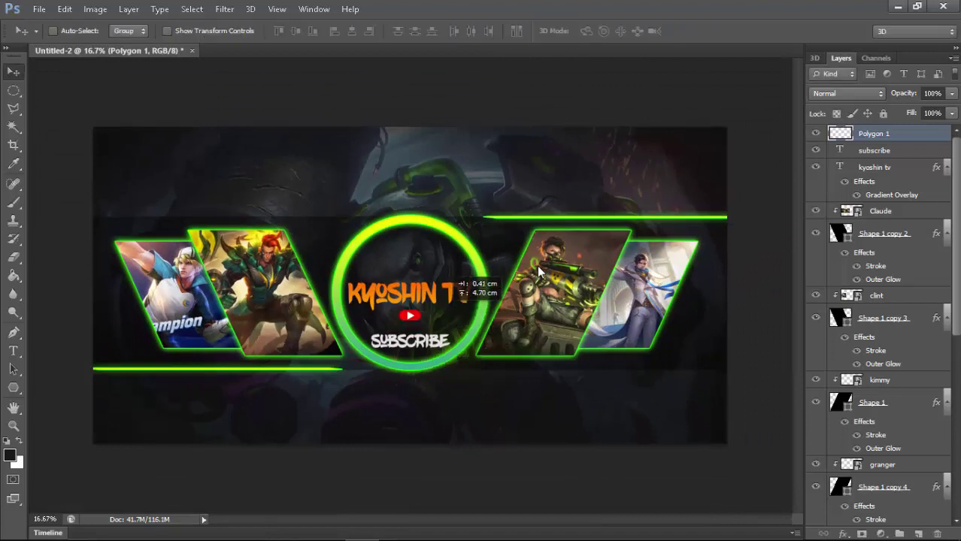
key(Down)
key(Down)
key(Down)
key(Down)
key(Down)
key(Down)
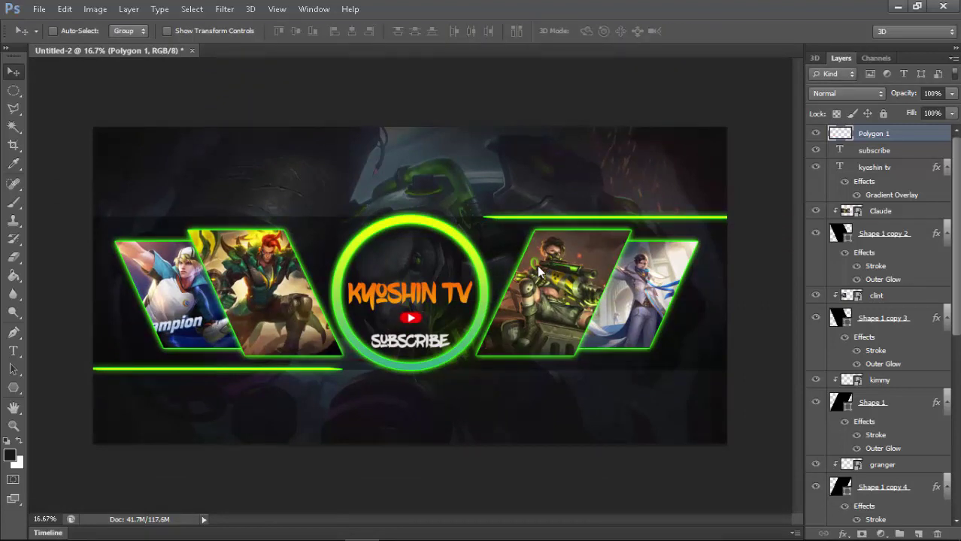
key(Down)
key(Down)
key(Down)
key(Down)
key(Down)
key(Down)
key(ctrl+a)
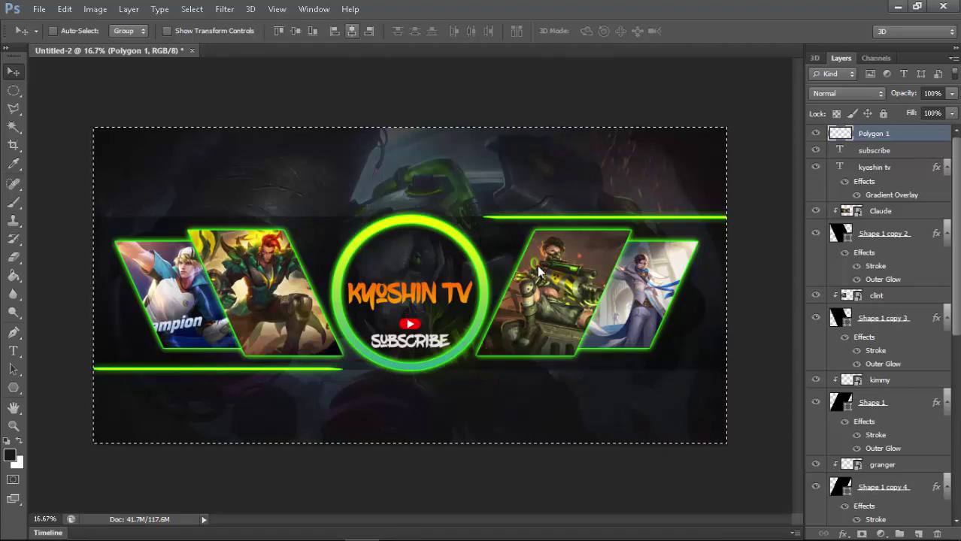